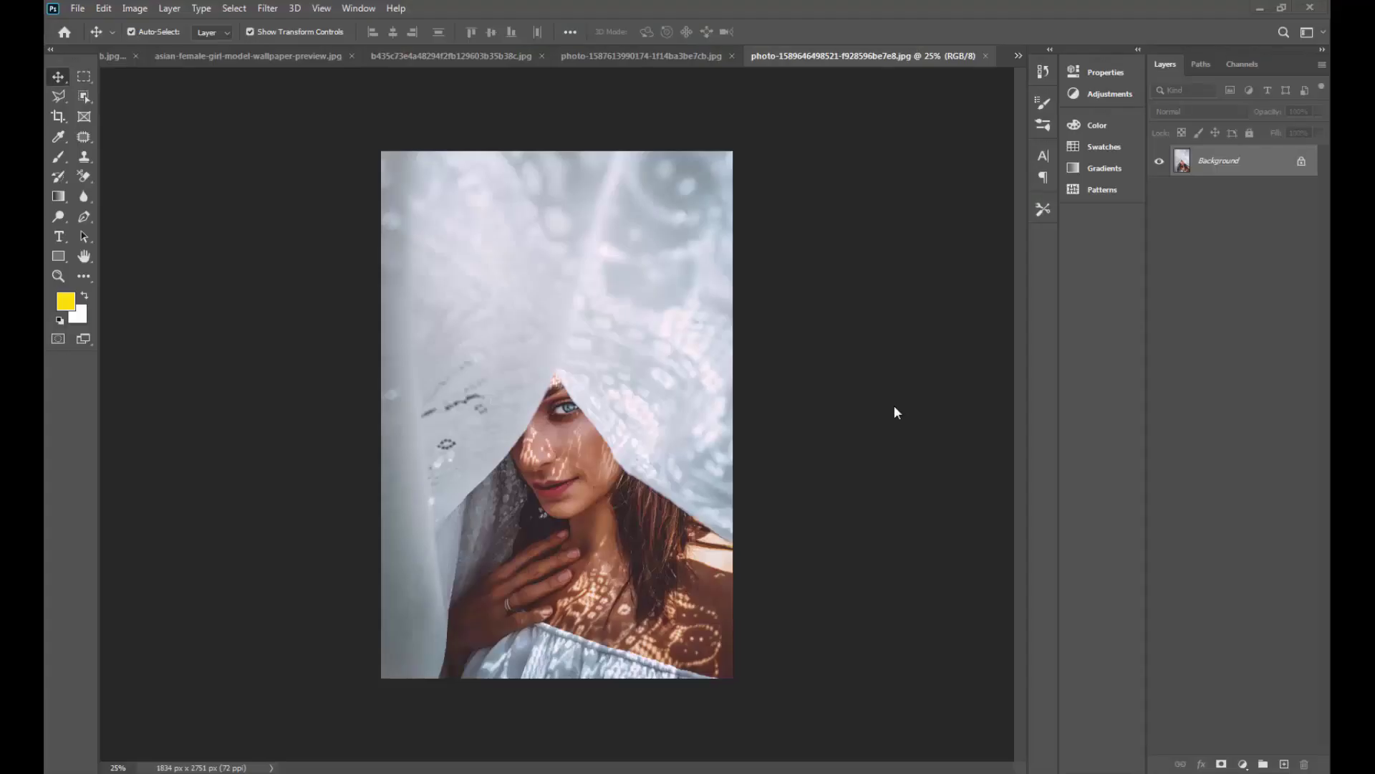
- Open the portrait in the Camera Raw Filter
key("ctrl+plus")
key("ctrl+minus")
left_click(268, 8)
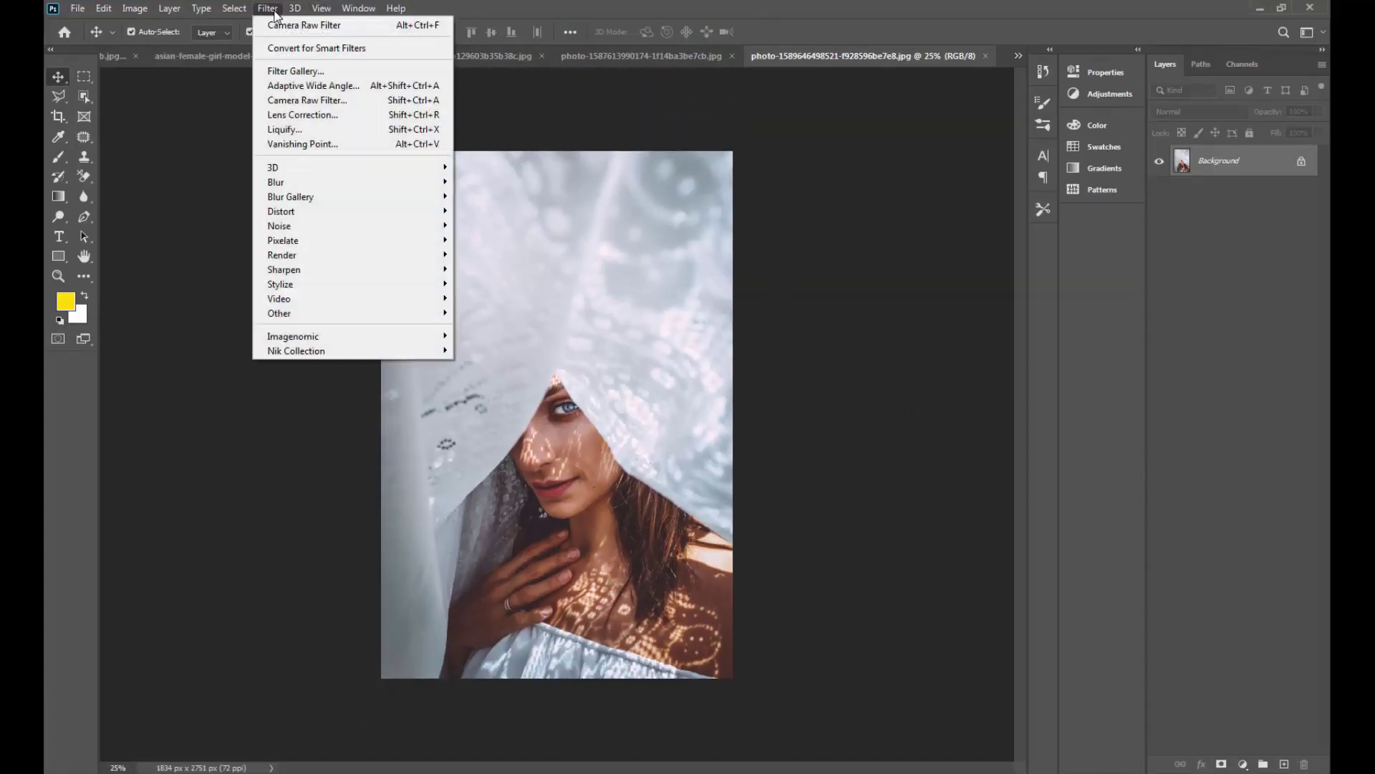
left_click(298, 100)
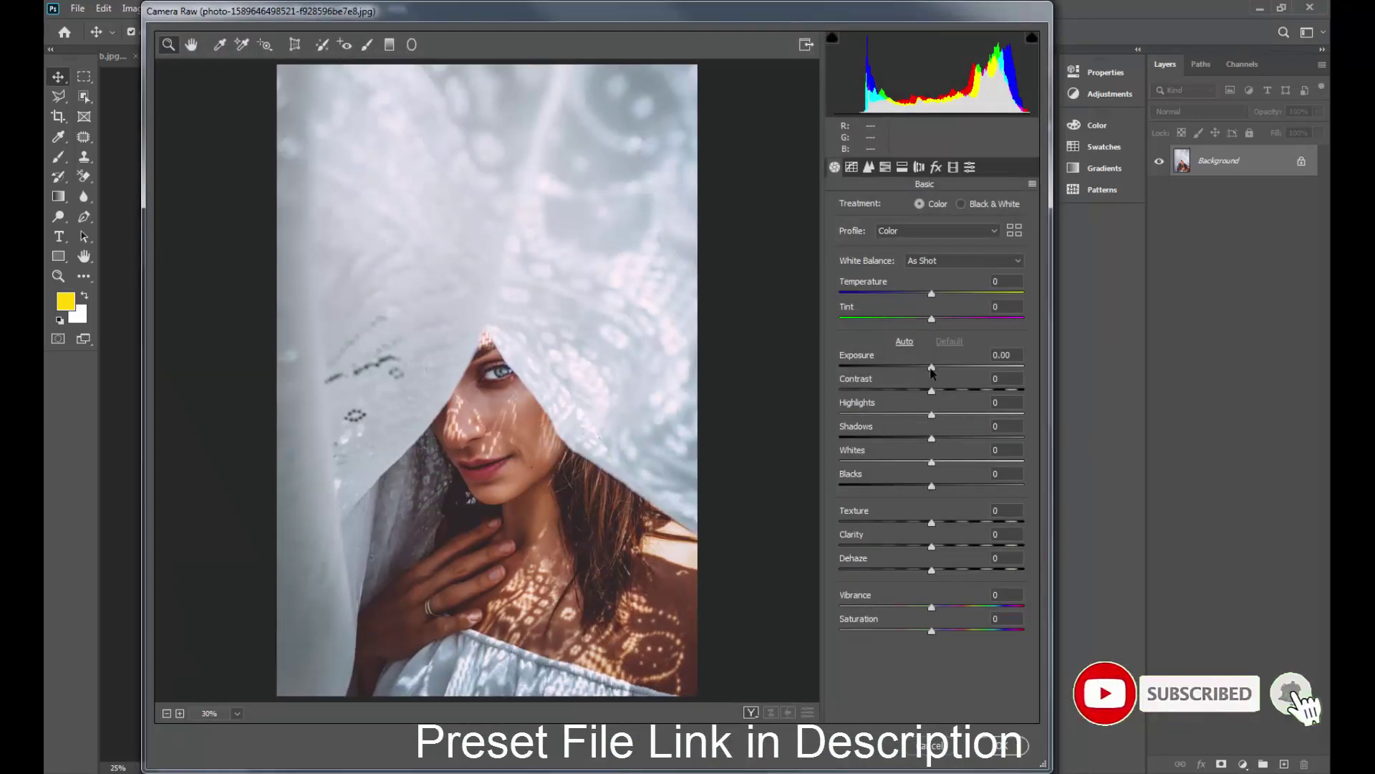
- Set Exposure +0.20, Contrast +46, Highlights -45, Shadows +49, Whites -68 and Blacks +53
mouse_move(932, 368)
left_mouse_down()
mouse_move(974, 392)
mouse_move(888, 418)
mouse_move(979, 443)
left_mouse_up()
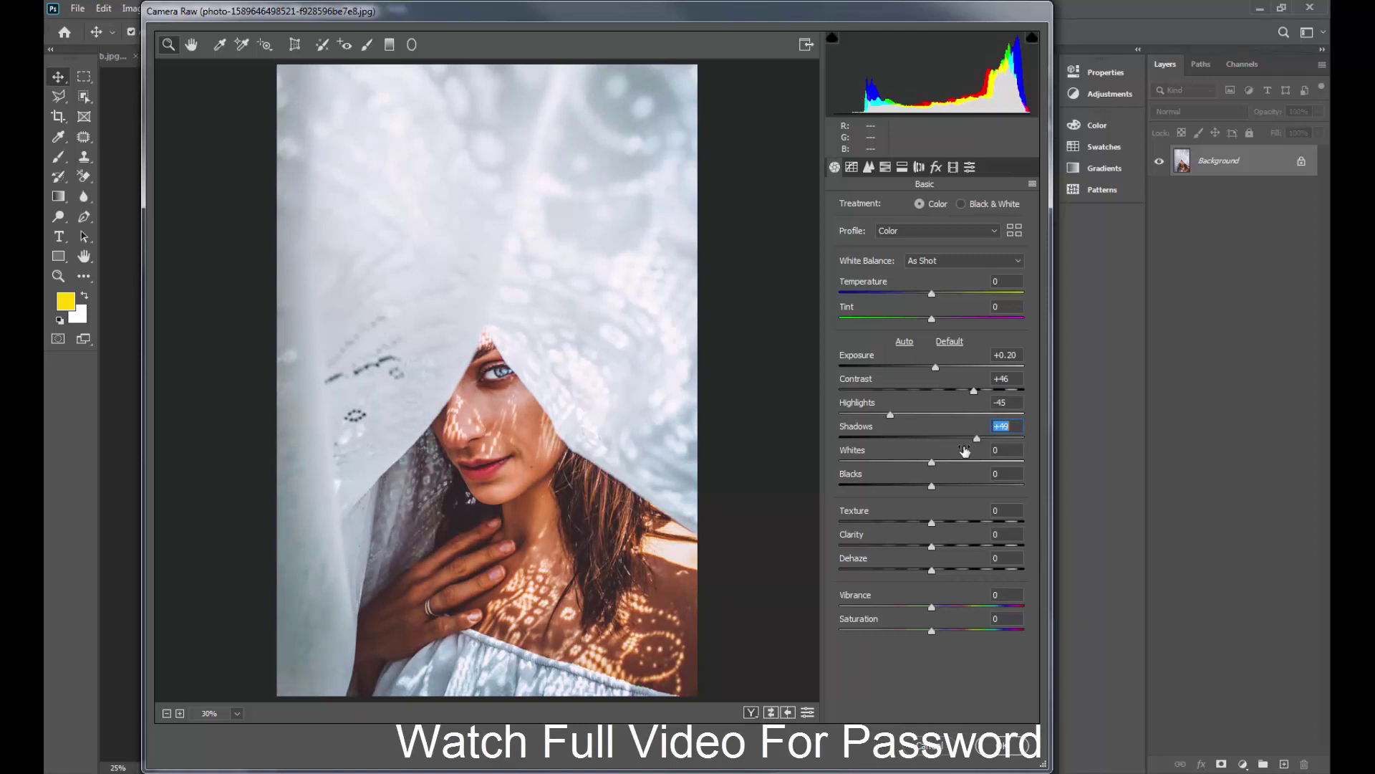
left_click_drag(931, 462, 872, 462)
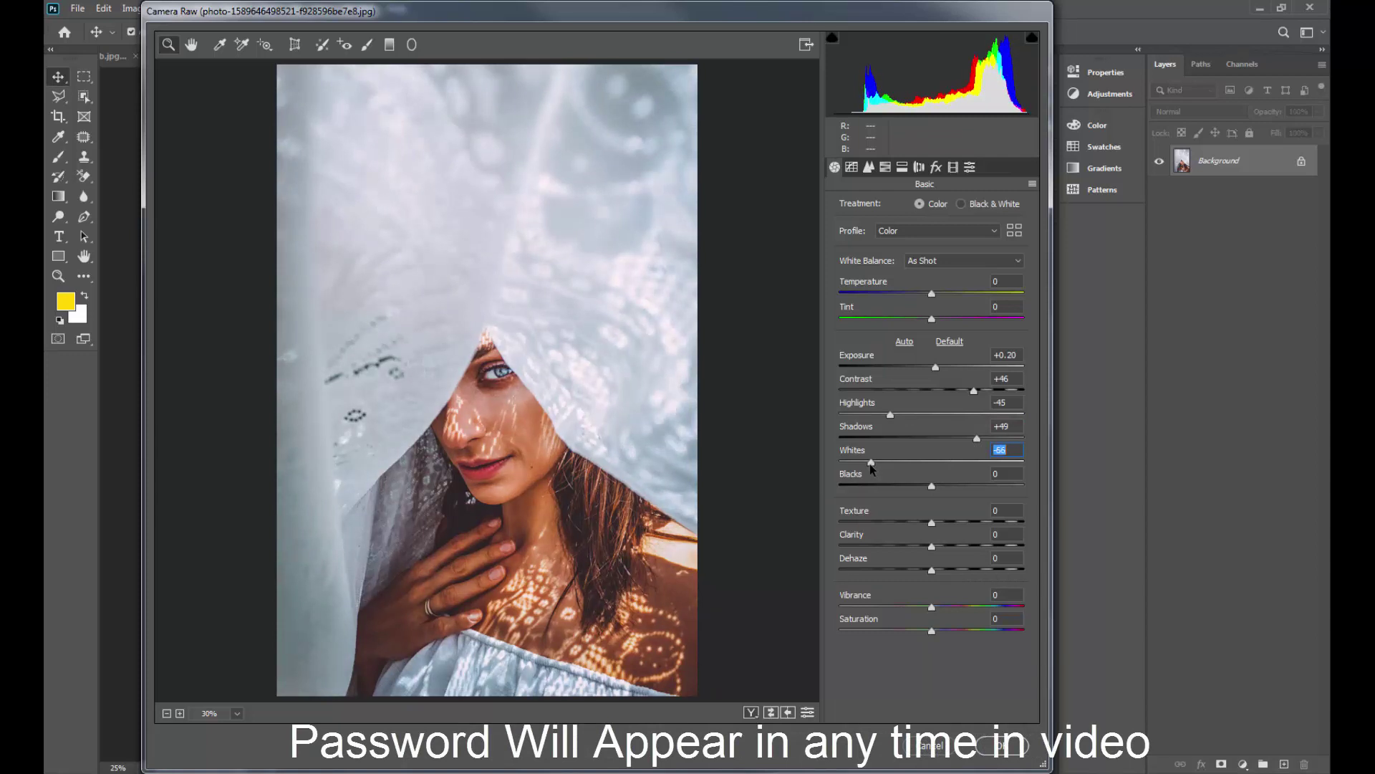
left_click_drag(872, 462, 869, 462)
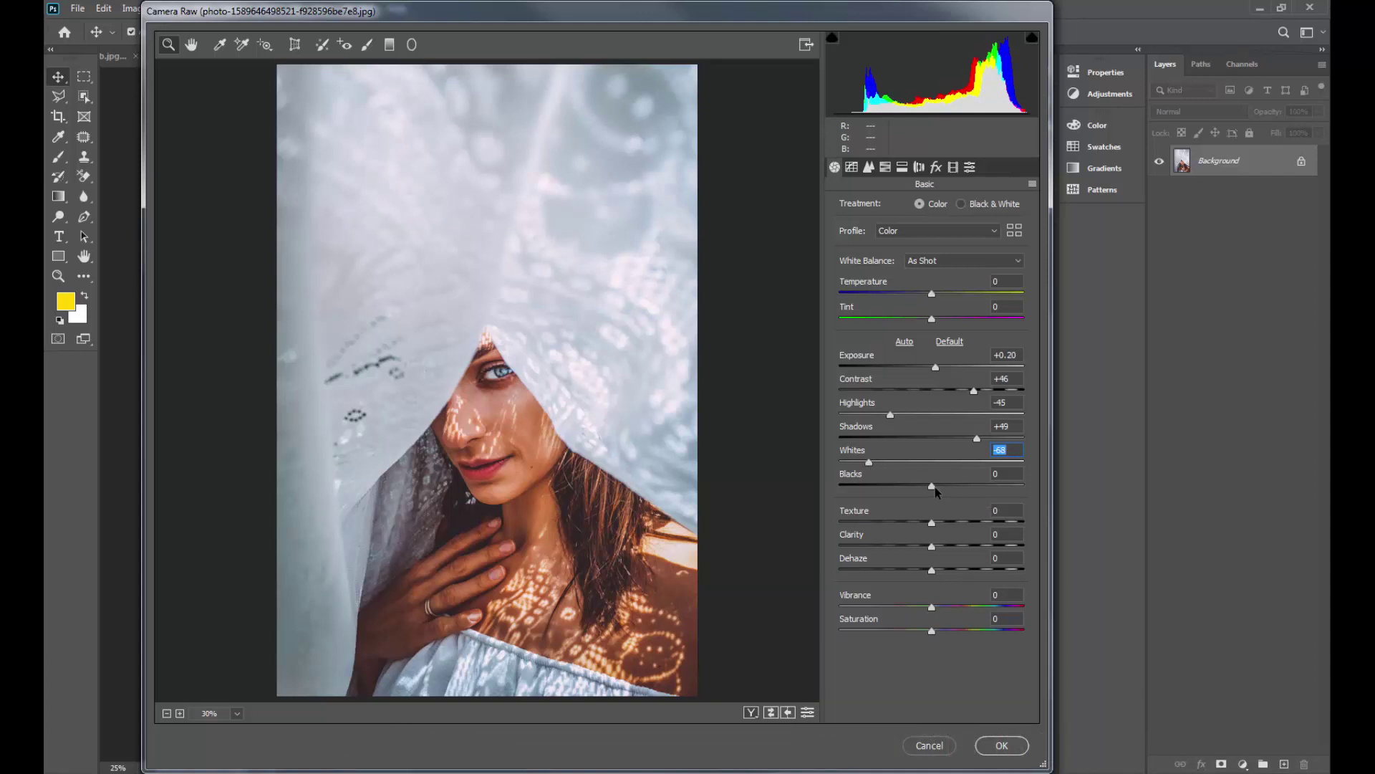
left_click_drag(932, 486, 972, 490)
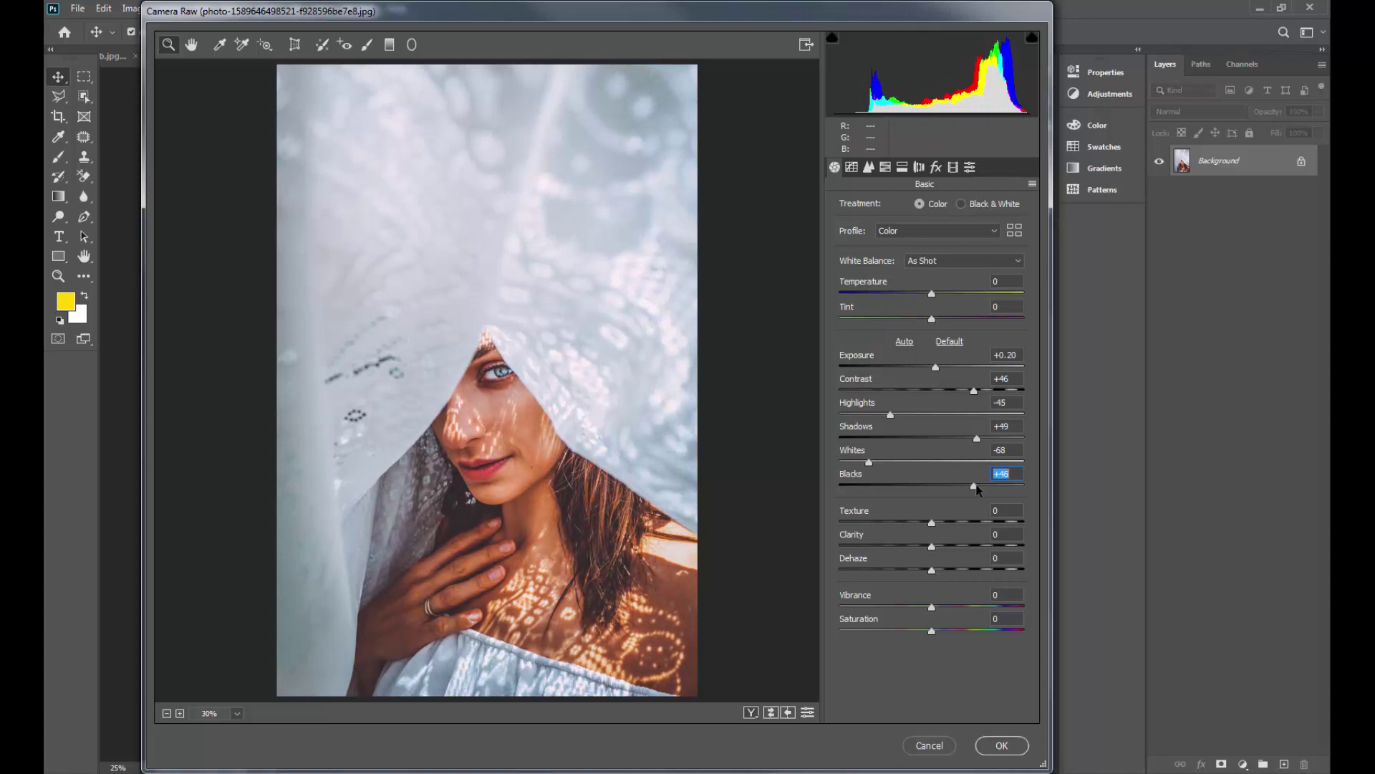
left_click_drag(979, 490, 983, 490)
- Raise the point curve's black endpoint to output 19 and add a shadow point near 66/59
left_click(851, 167)
left_click(834, 472)
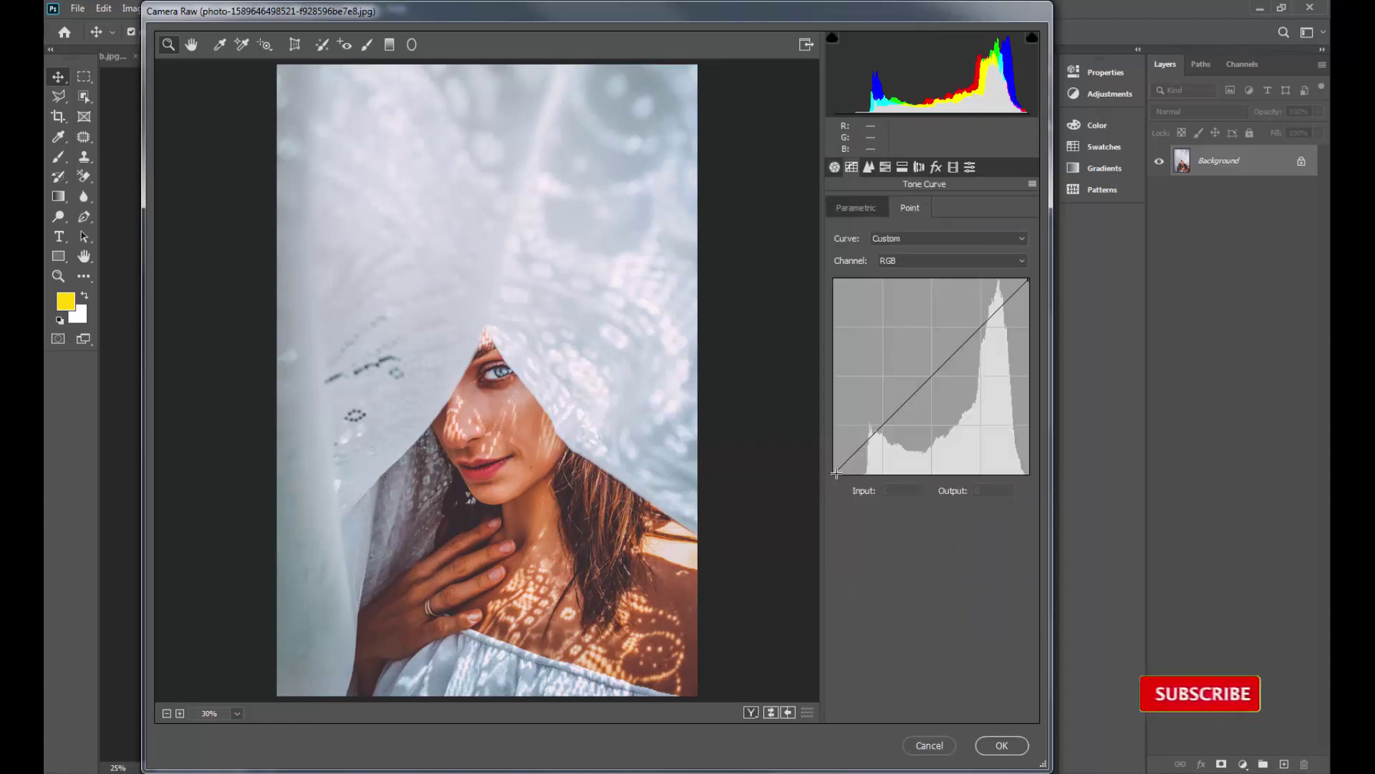
left_click_drag(834, 473, 835, 458)
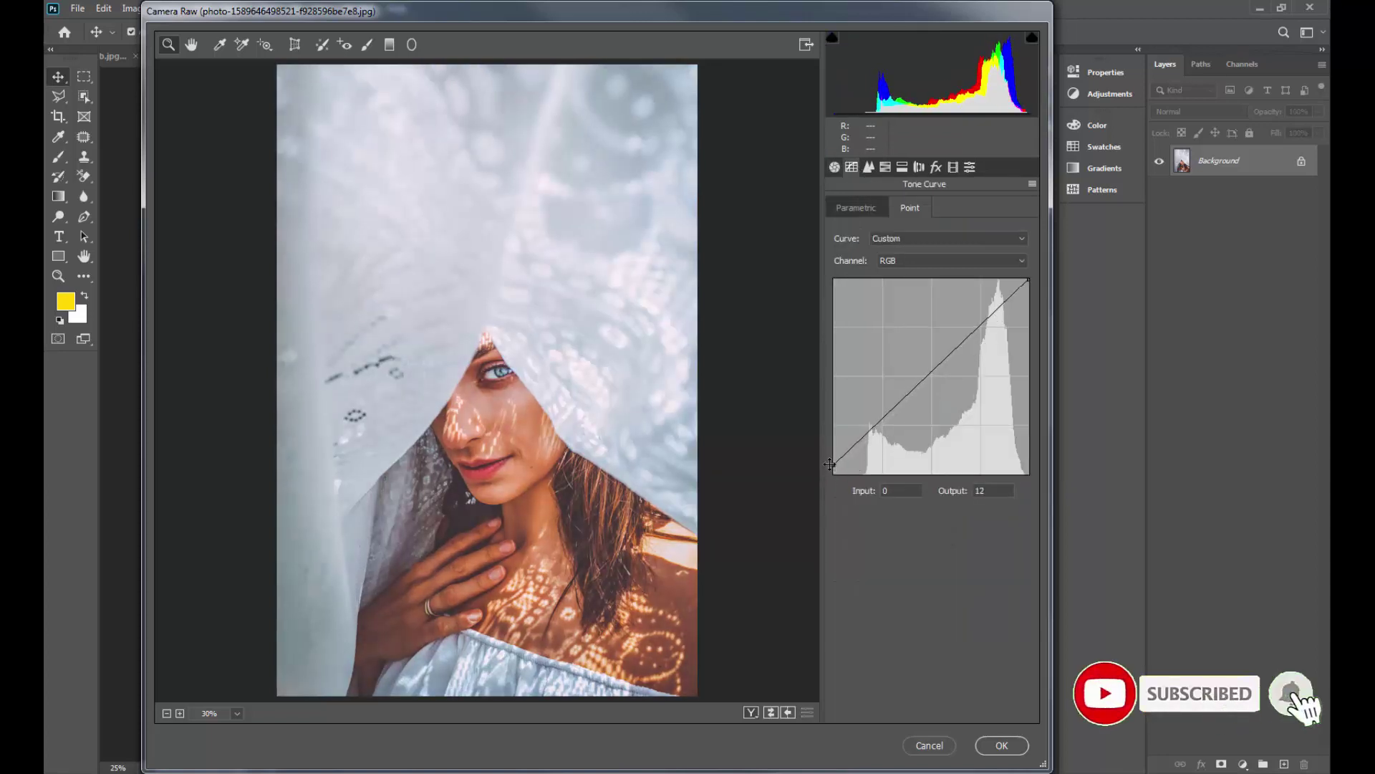
left_click(879, 423)
left_click_drag(879, 423, 886, 428)
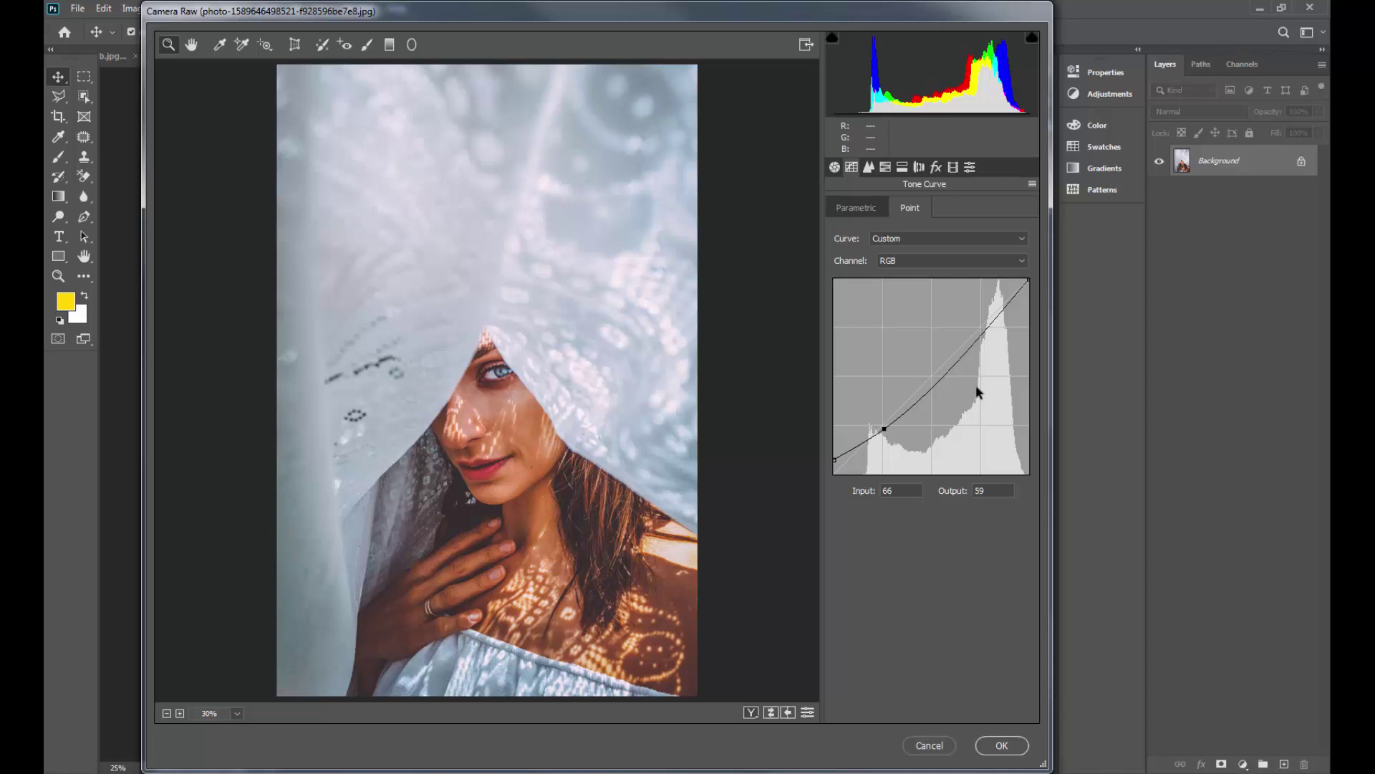
- Add and fine-tune a midtone curve point at input 142, output 123
left_click(939, 384)
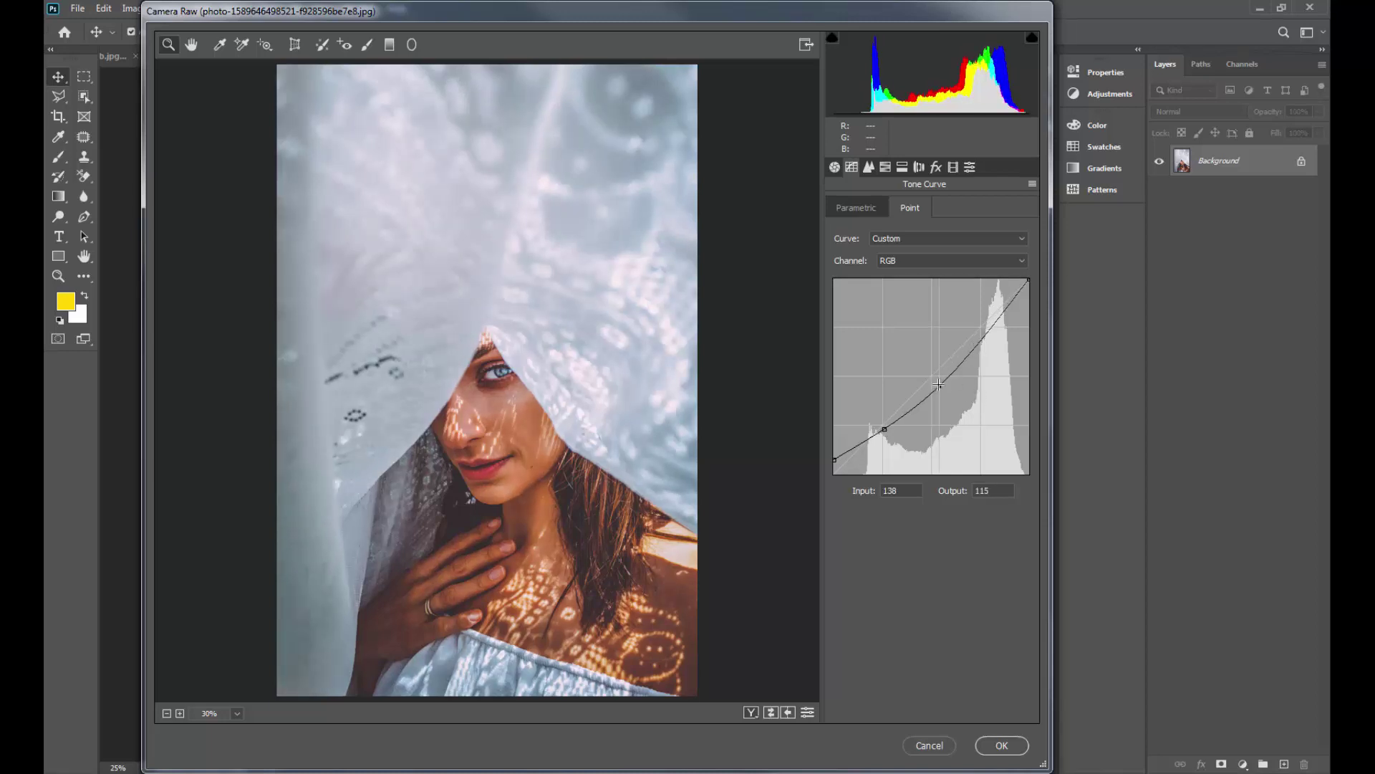
left_click_drag(939, 380, 931, 378)
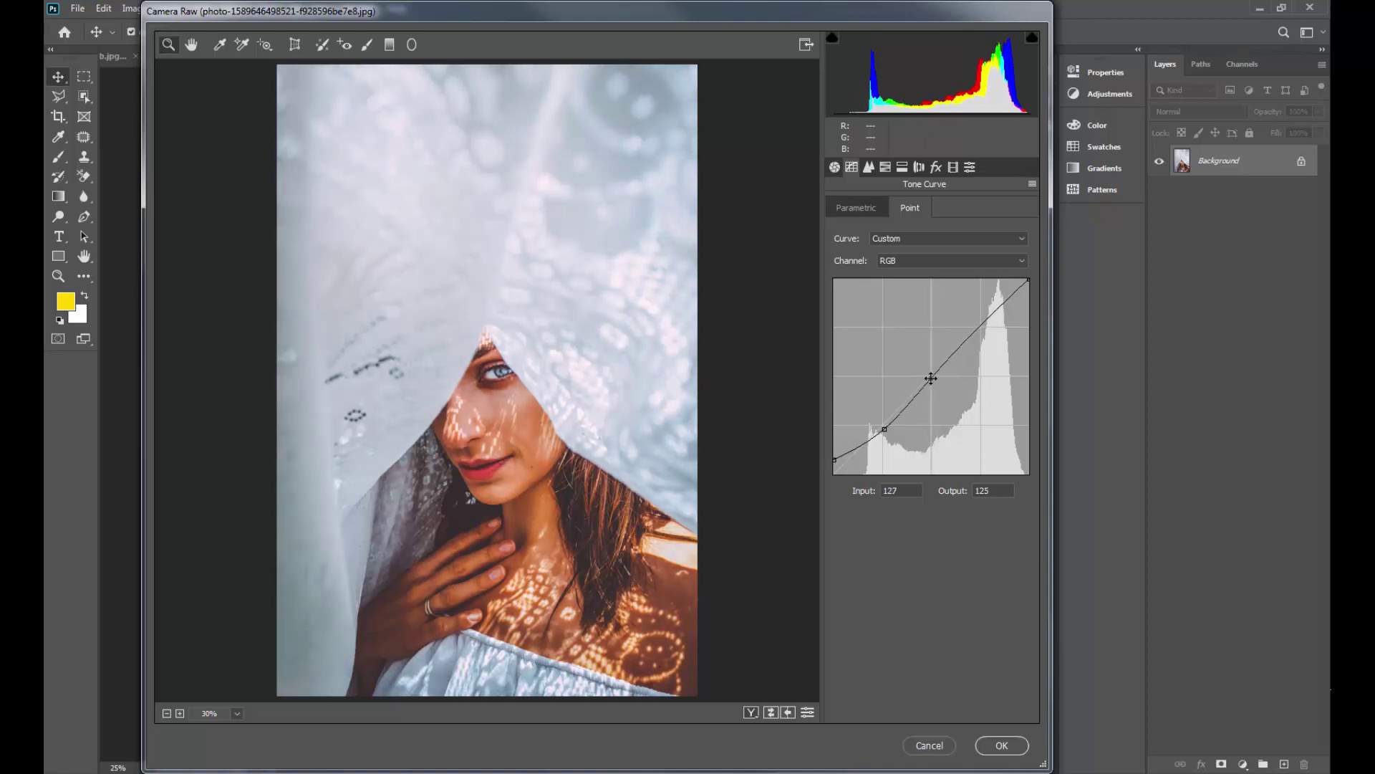
left_click_drag(886, 431, 887, 427)
left_click_drag(932, 377, 945, 381)
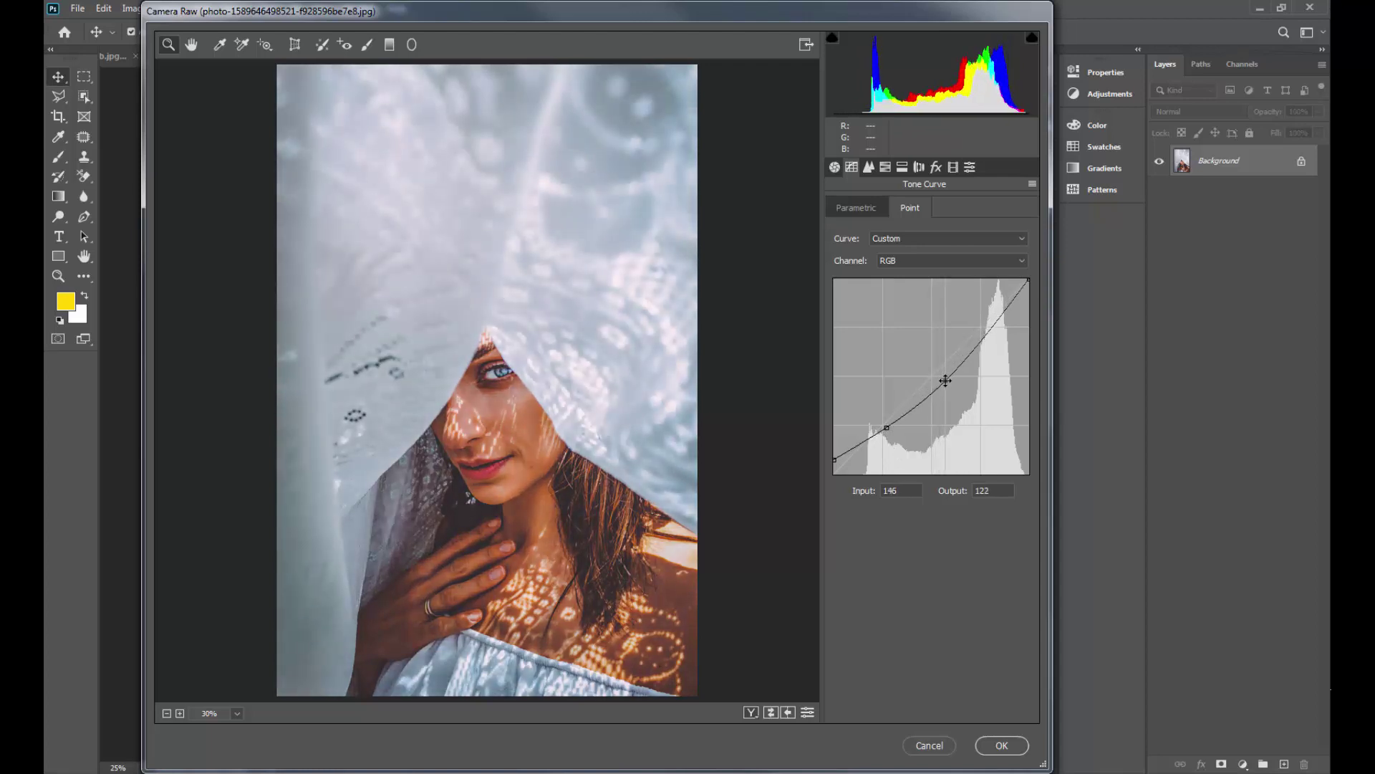
left_click_drag(946, 381, 942, 380)
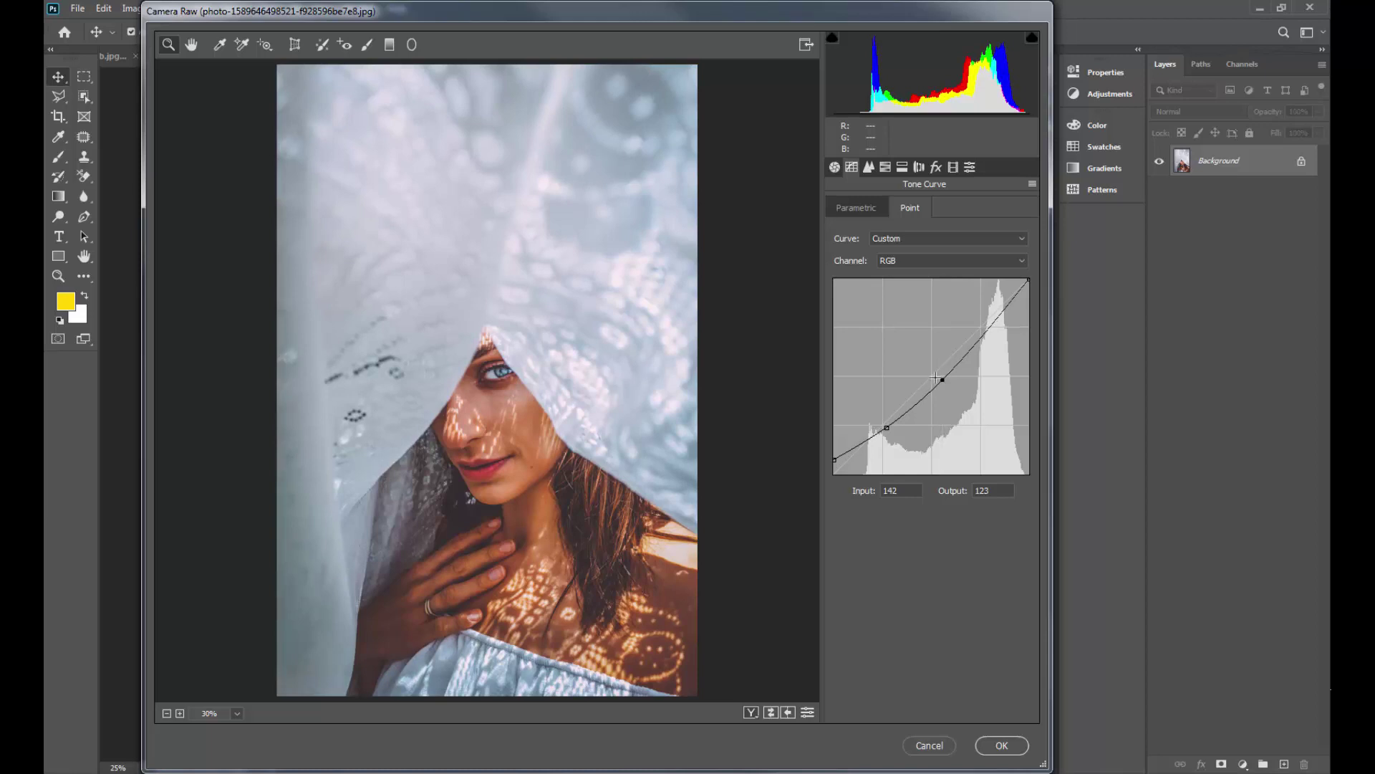
- Set Reds saturation to -45 and Reds luminance to +22 in HSL
left_click(887, 168)
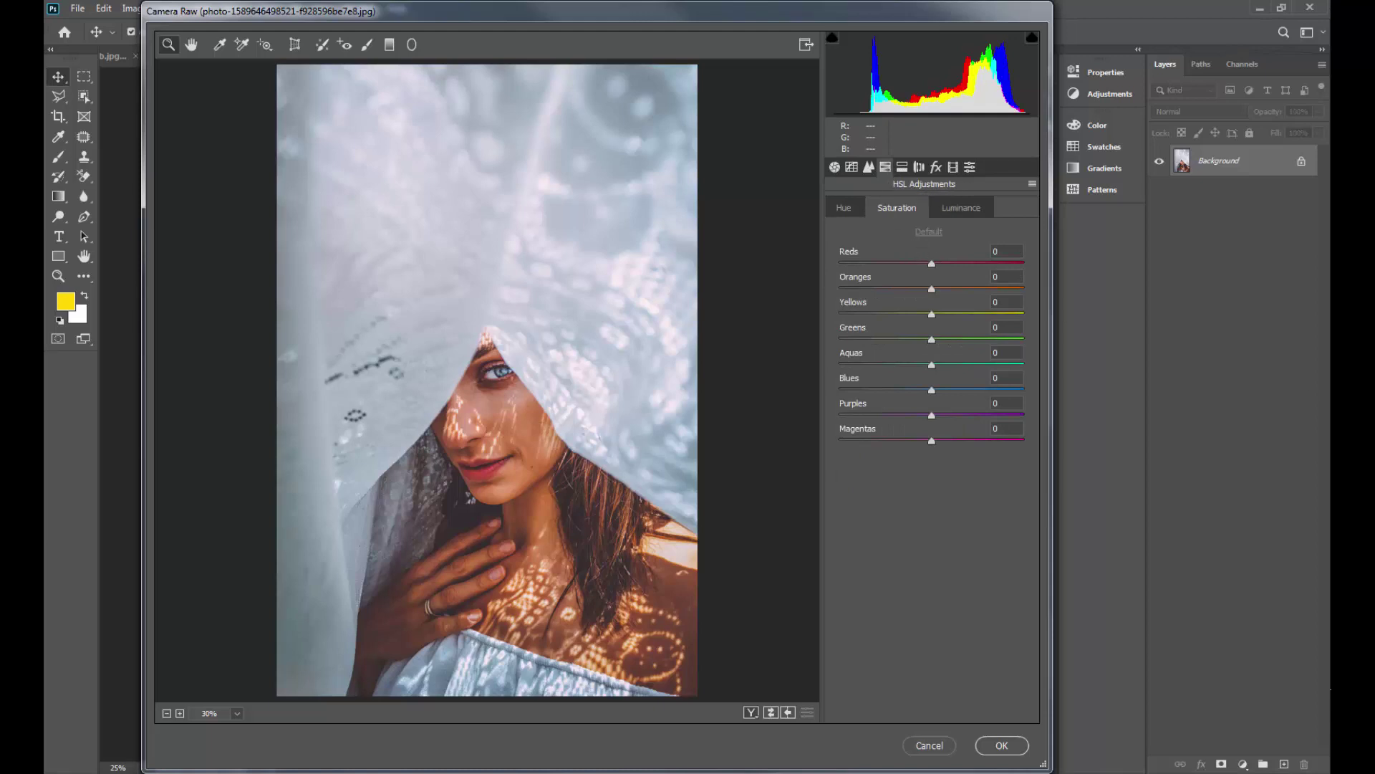
left_click(932, 264)
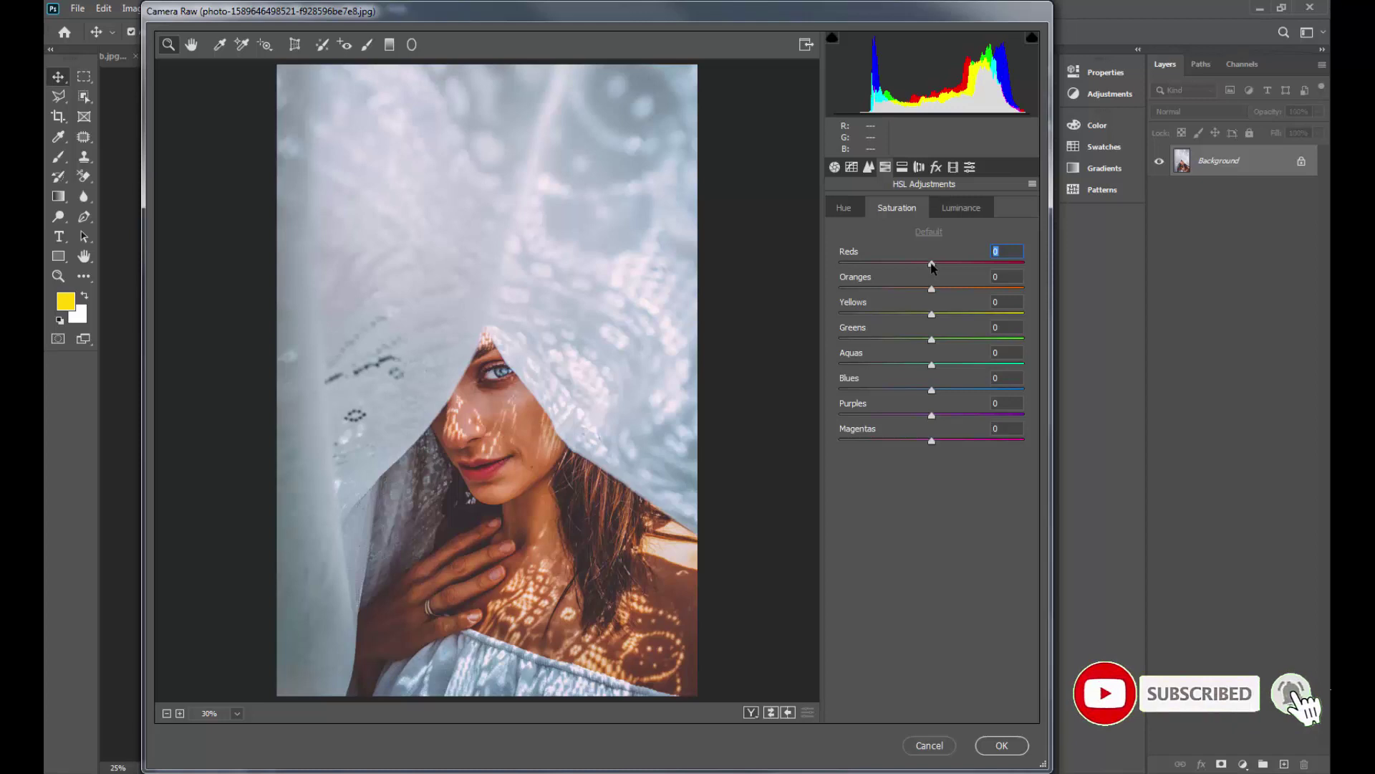
left_click_drag(932, 265, 890, 266)
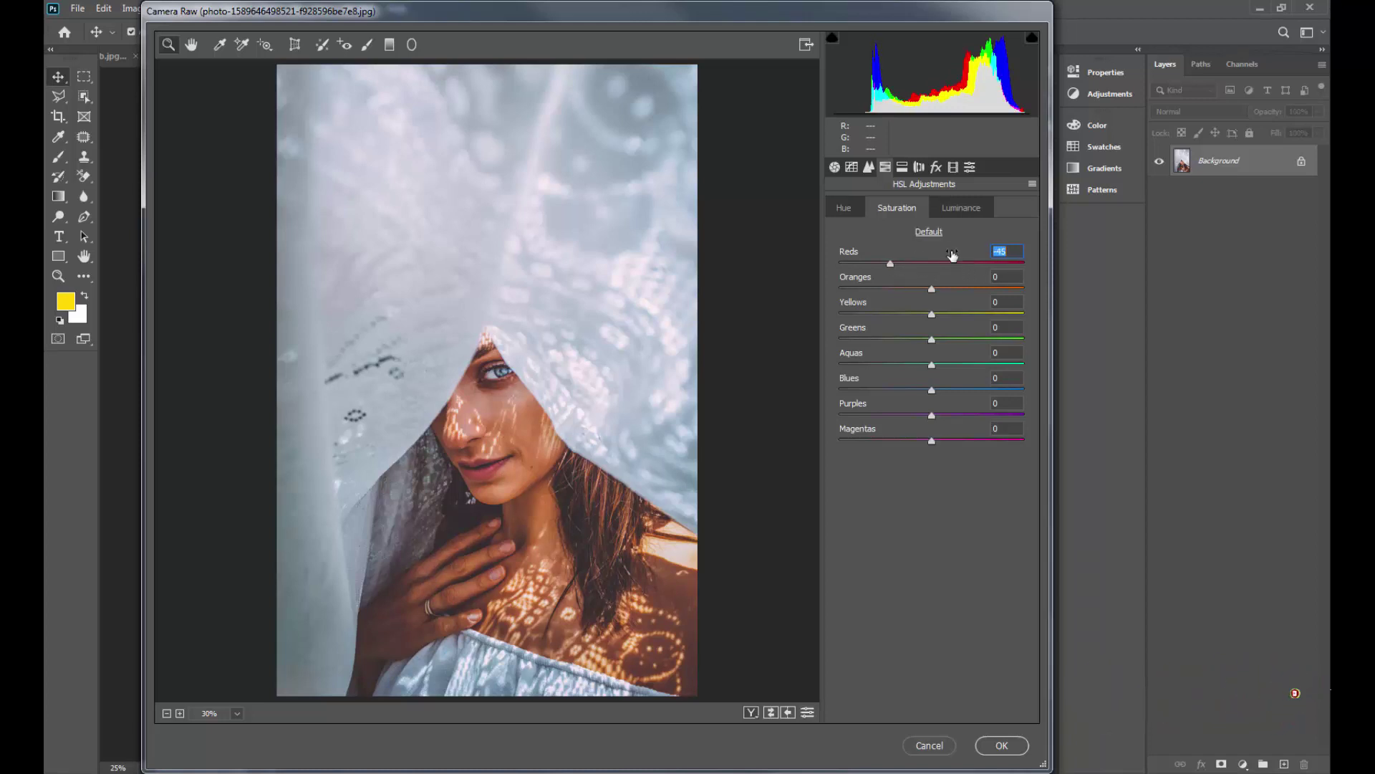
left_click(952, 209)
left_click_drag(932, 264, 946, 265)
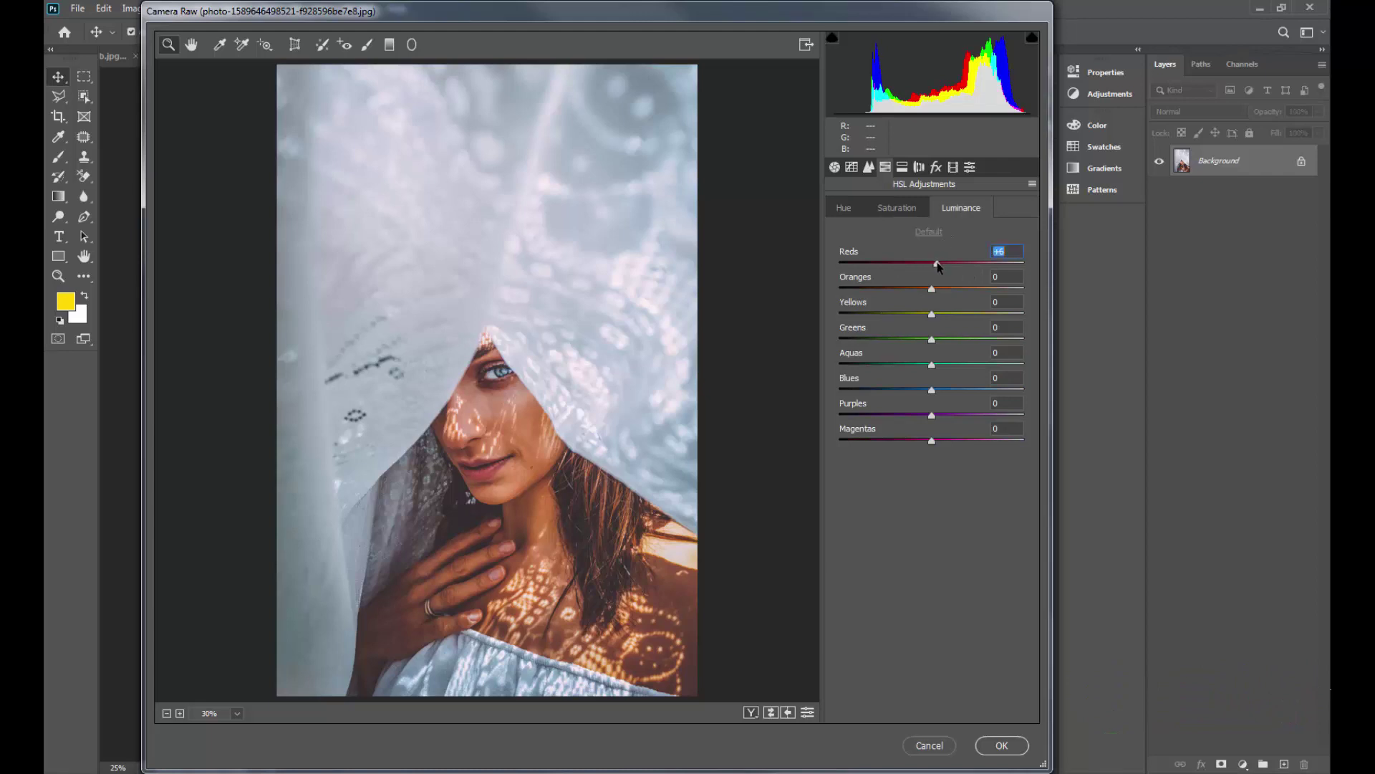
- Desaturate Oranges to -41 and nudge the Oranges hue
left_click(903, 208)
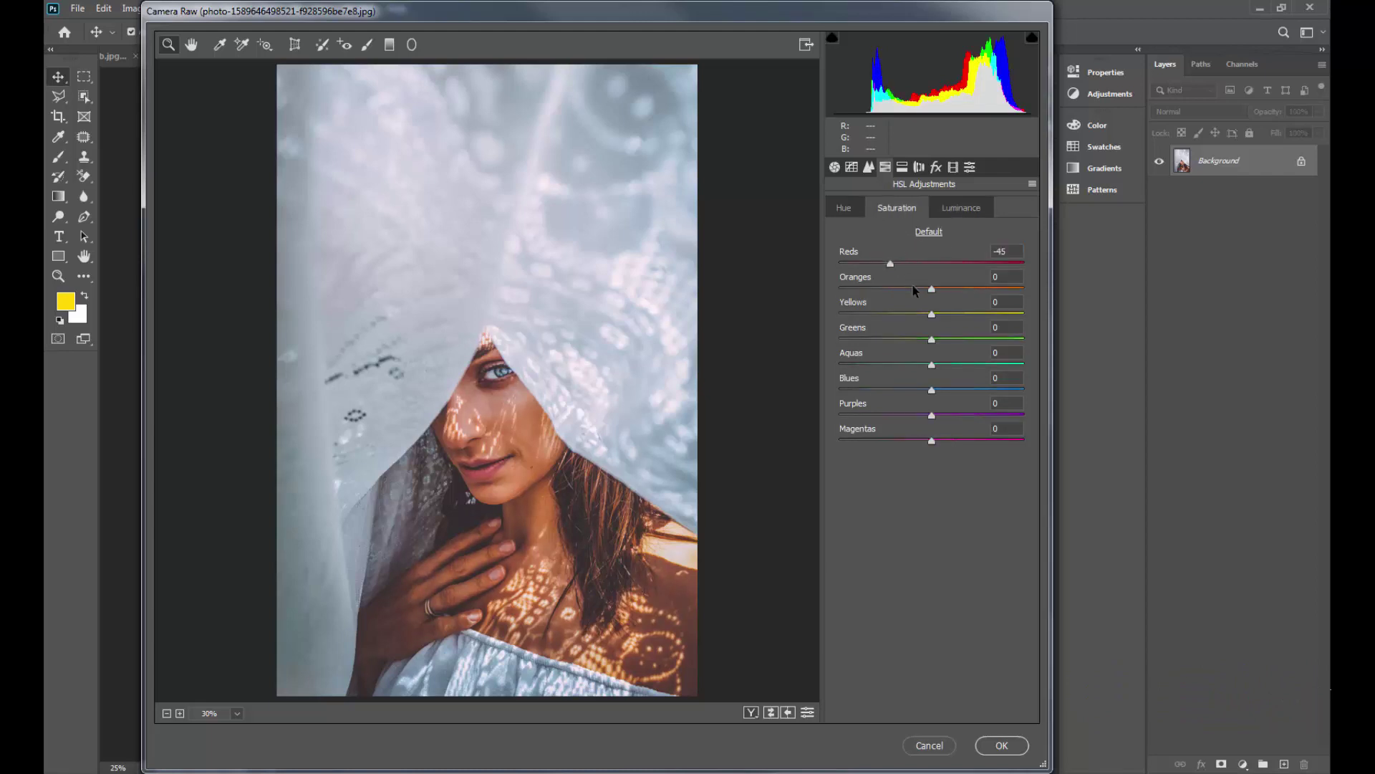
left_click_drag(913, 288, 895, 291)
left_click_drag(894, 290, 906, 290)
left_click(844, 208)
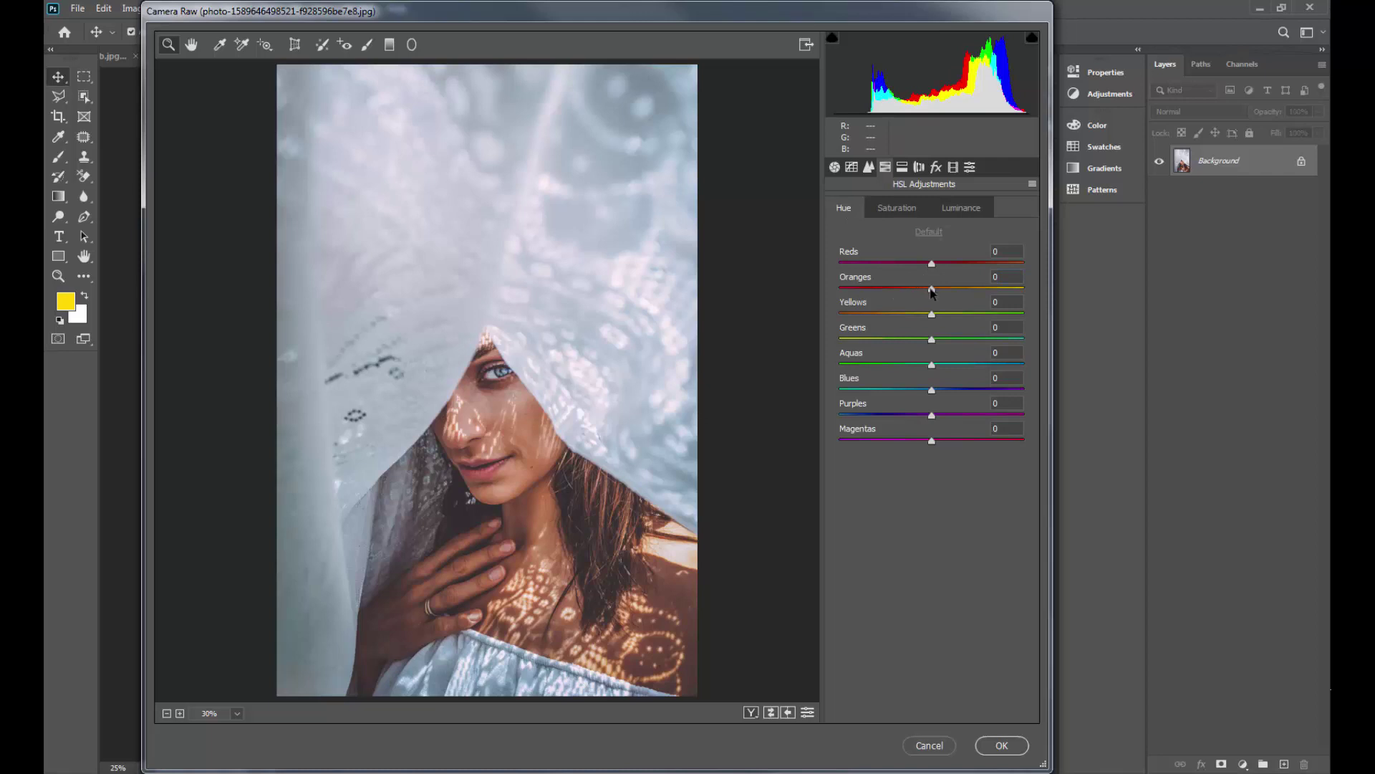
left_click_drag(931, 289, 896, 290)
- Brighten Oranges luminance to +24 and desaturate Yellows to about -41
left_click(909, 209)
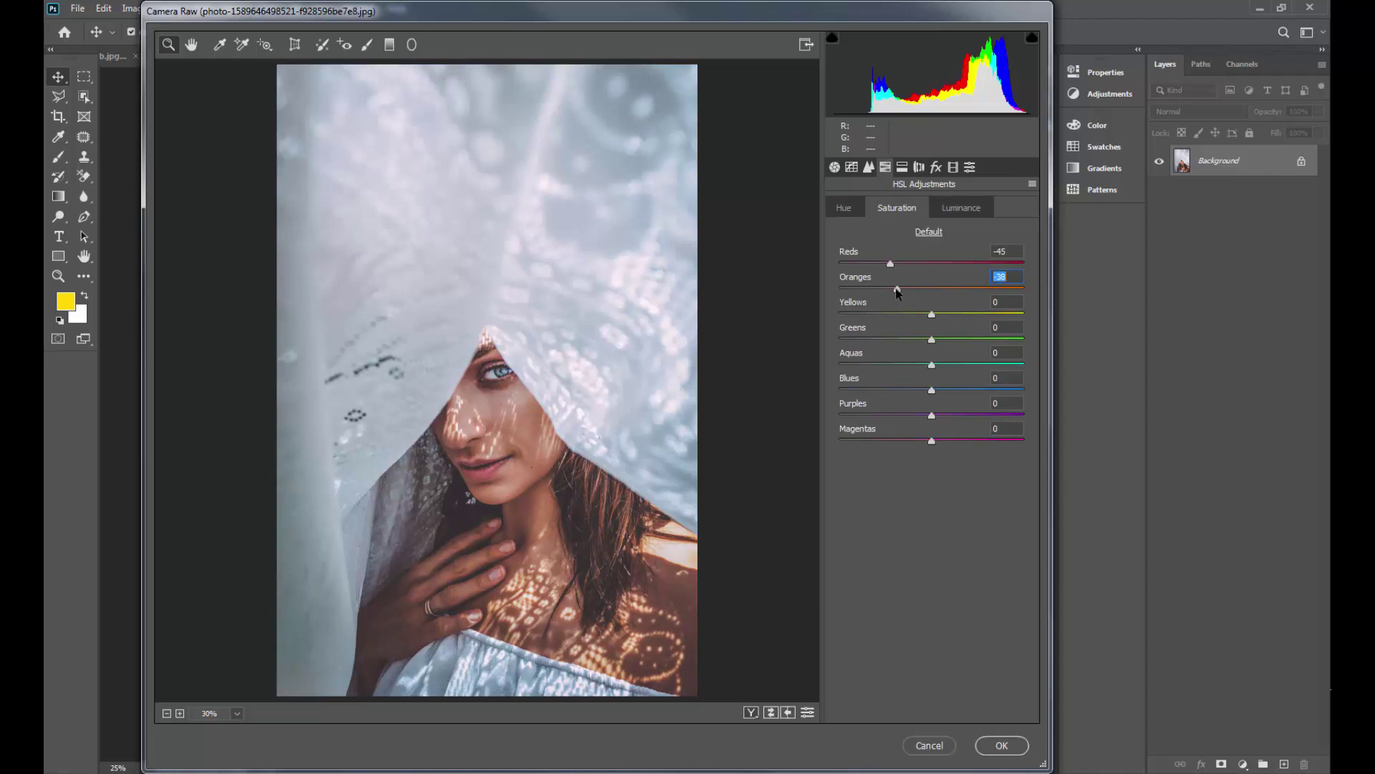
left_click(957, 207)
left_click_drag(931, 290, 952, 289)
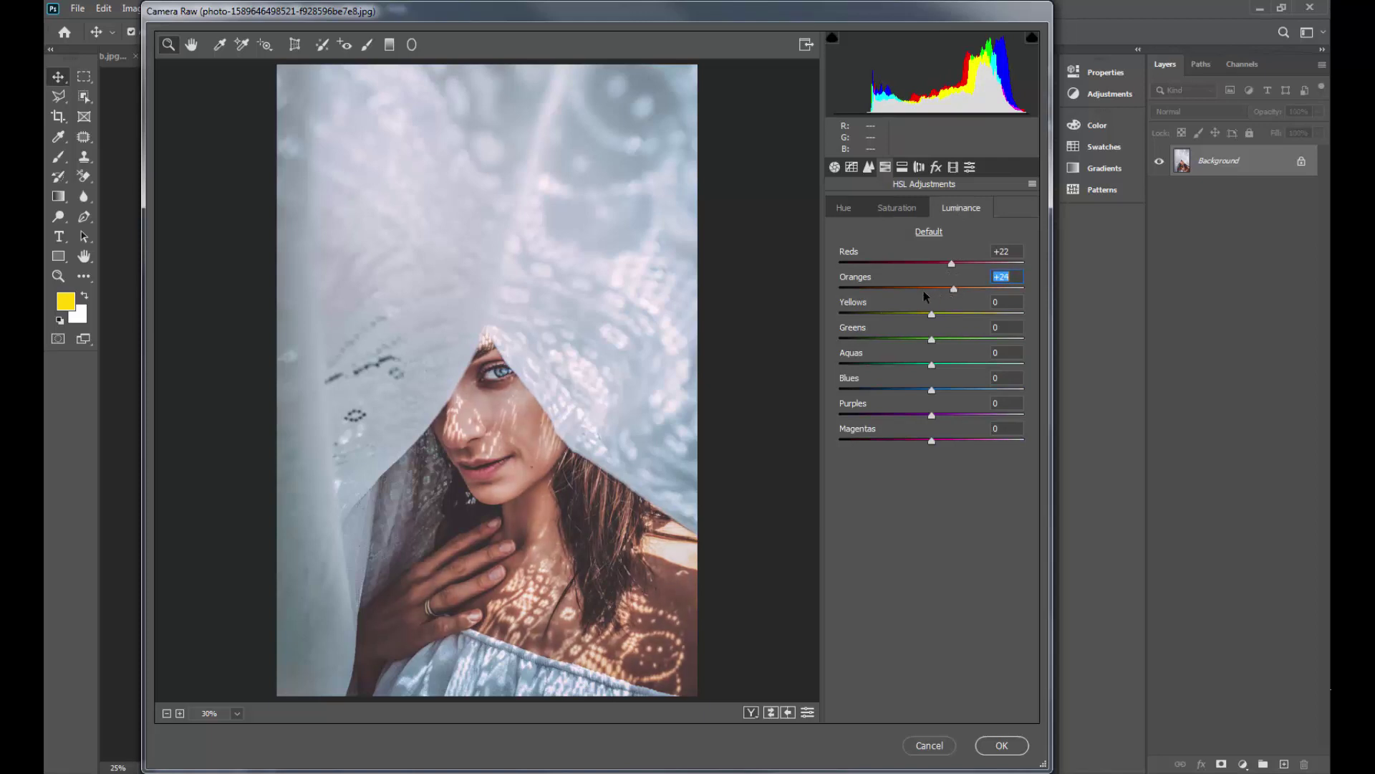
left_click(905, 208)
left_click_drag(930, 315, 893, 317)
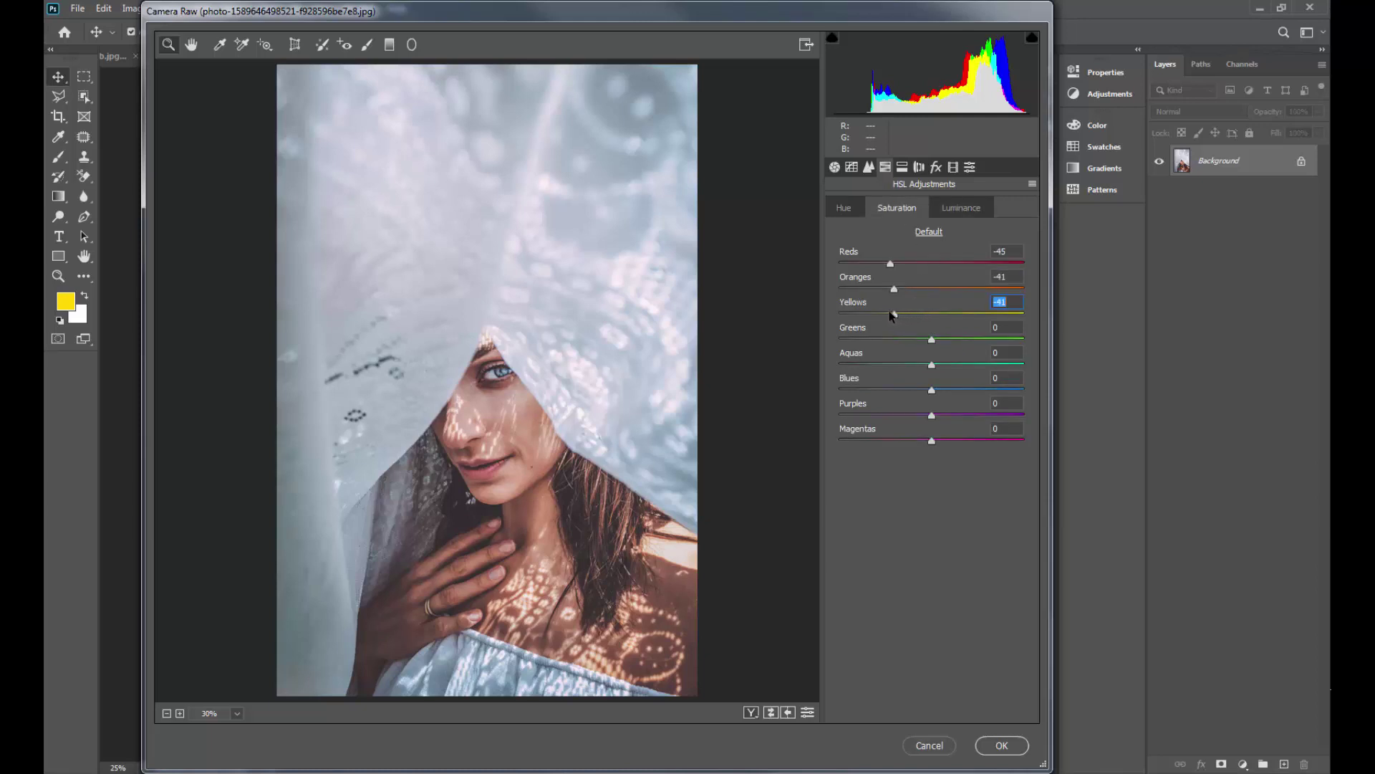
- Shift the Yellows hue toward orange and brighten Yellows luminance to +54
left_click(840, 209)
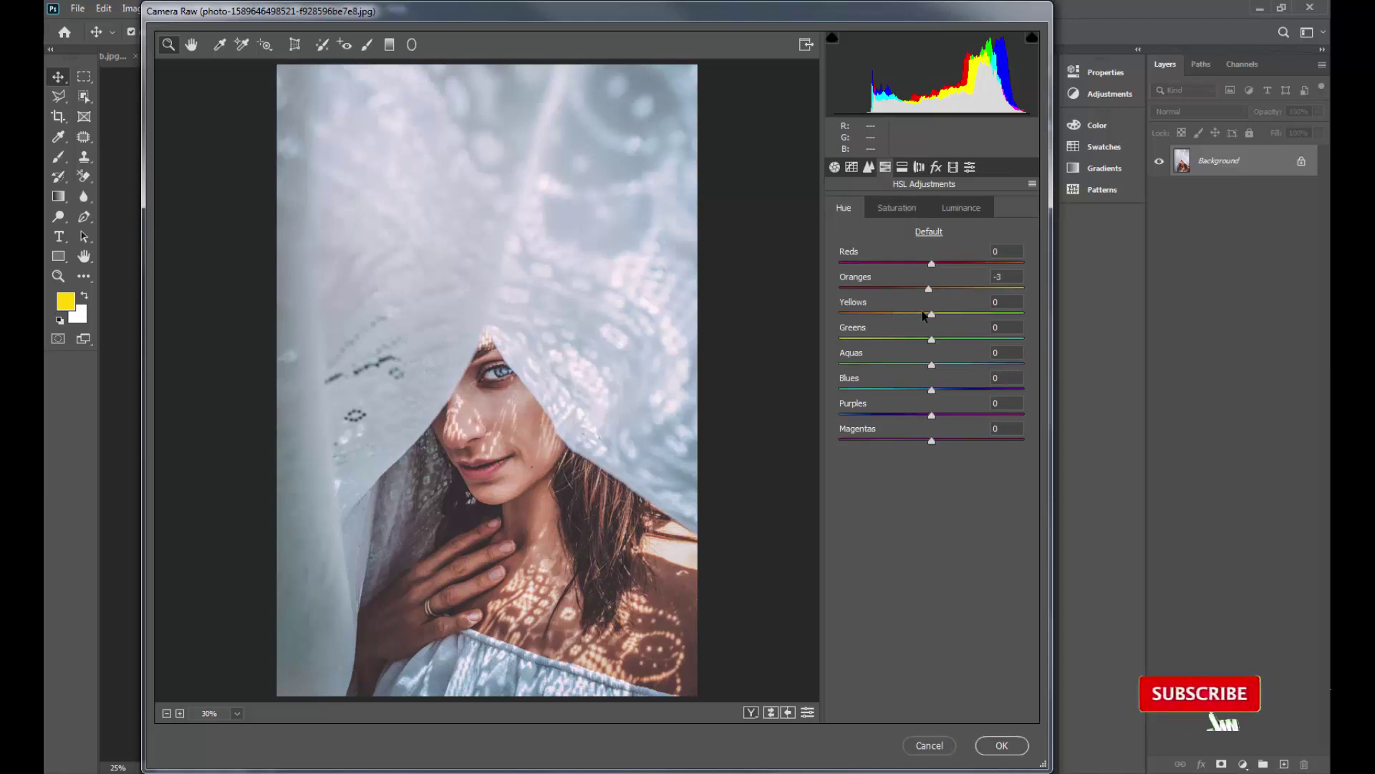
left_click_drag(931, 314, 892, 315)
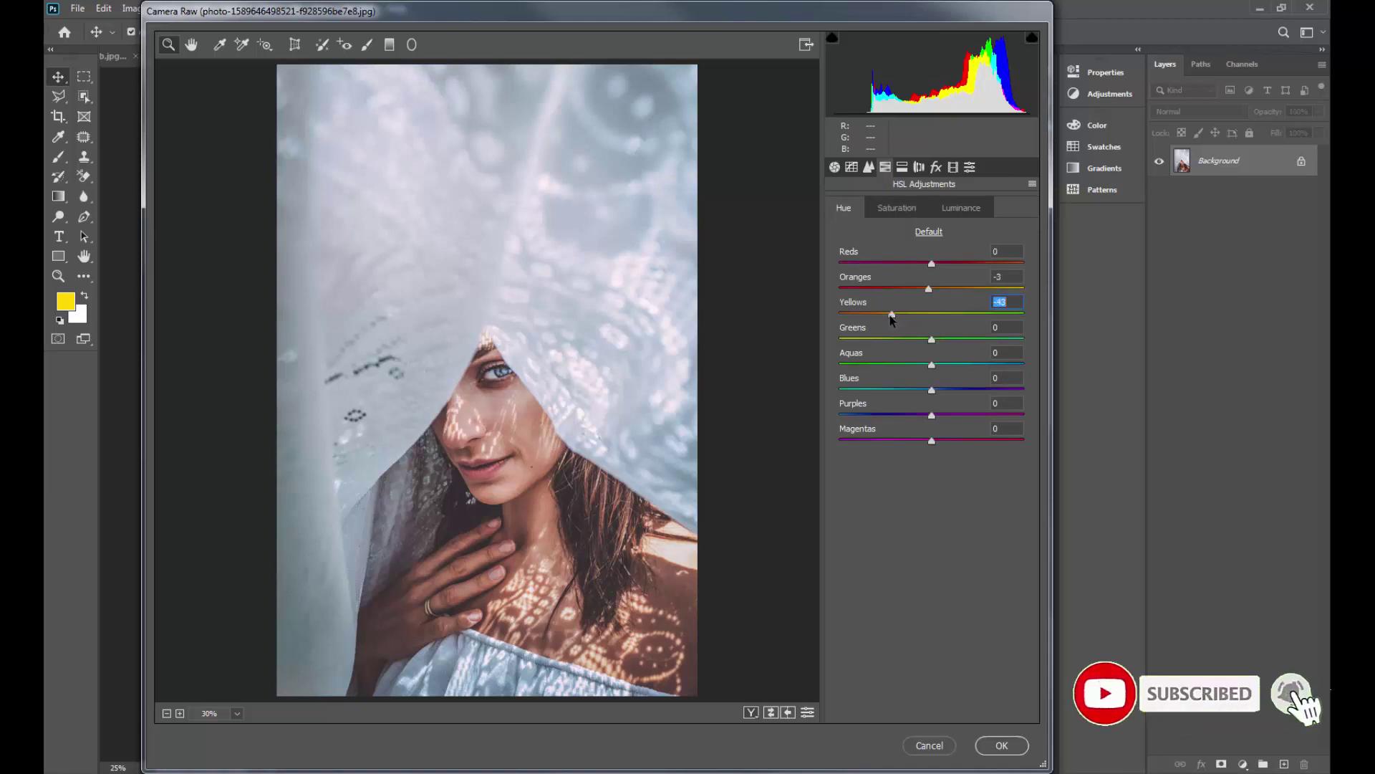
left_click(961, 208)
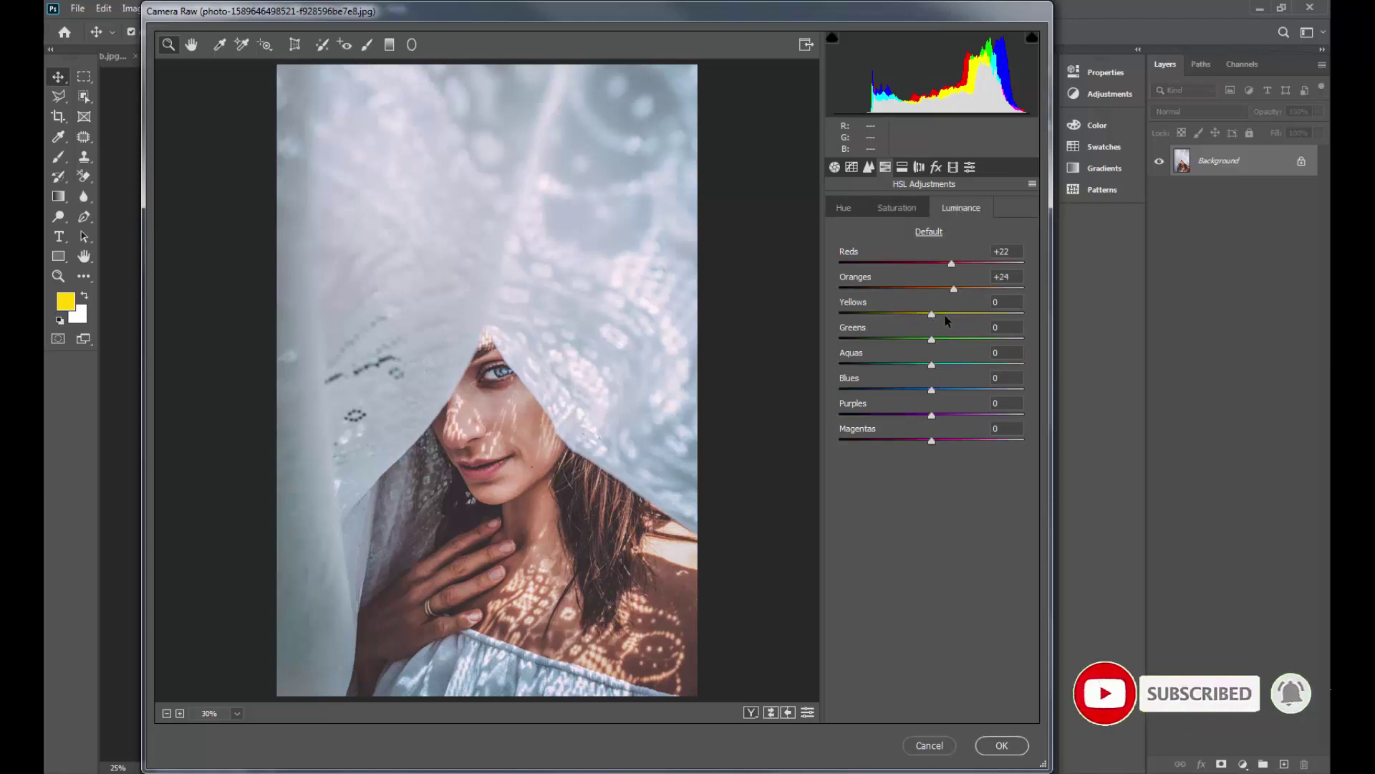
mouse_move(943, 314)
left_mouse_down()
mouse_move(993, 315)
mouse_move(982, 316)
left_mouse_up()
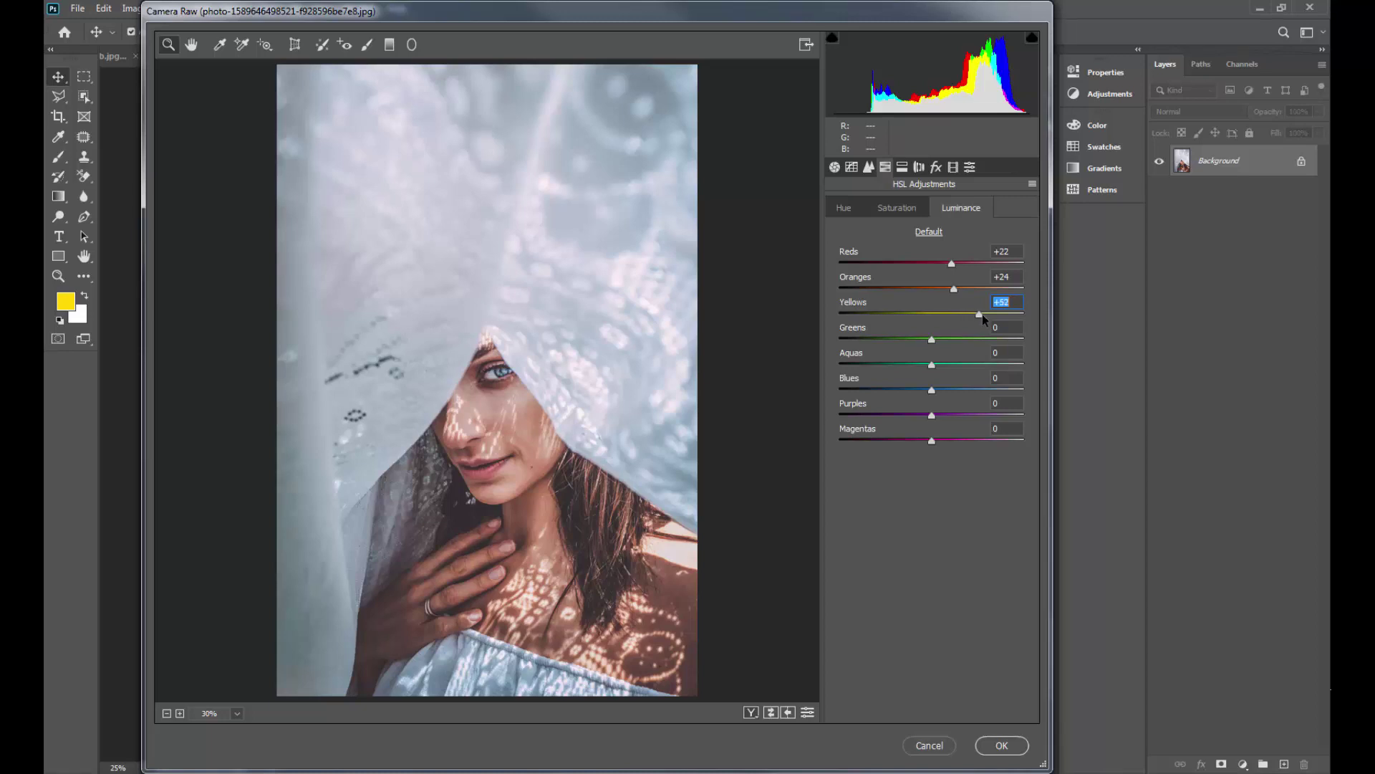
- Desaturate Greens to -75, shift their hue to about -40, and brighten them
left_click(895, 205)
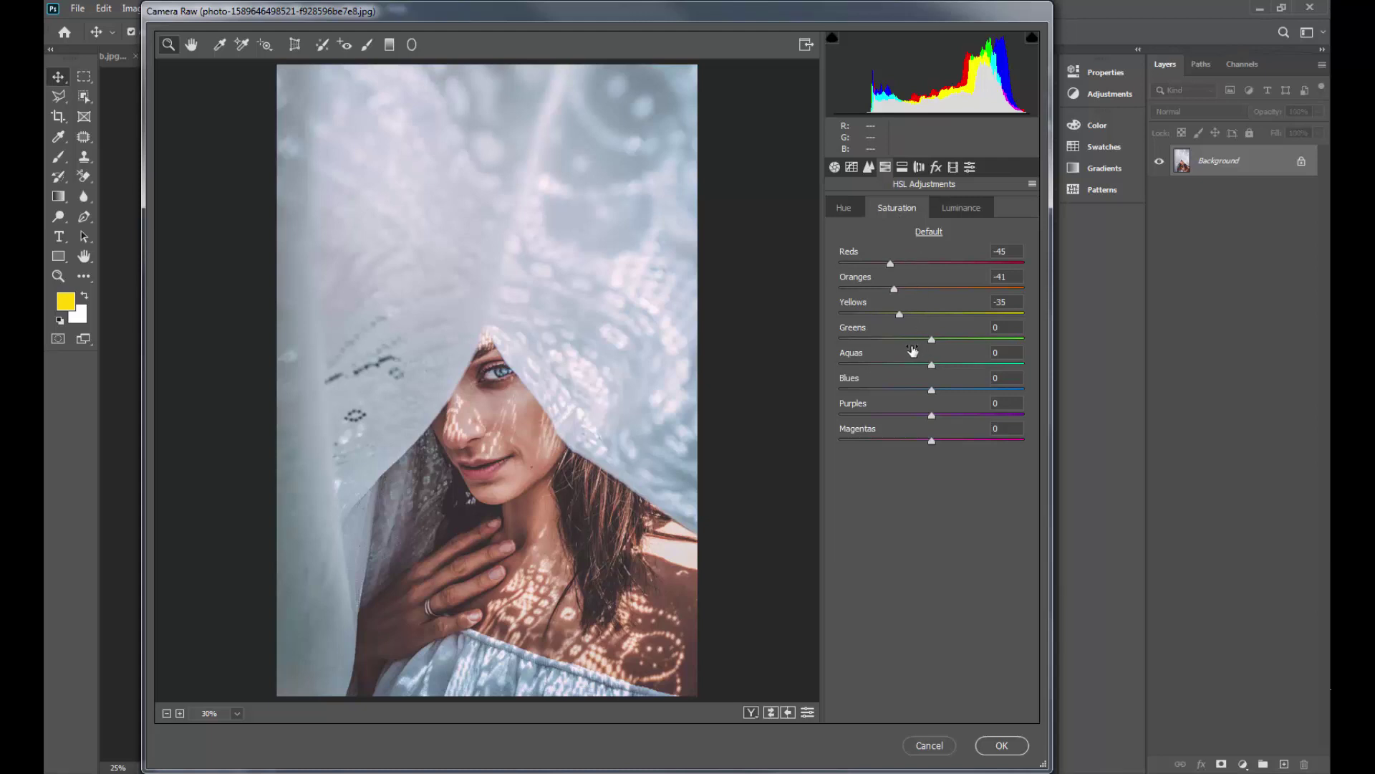
left_click(866, 340)
left_click_drag(867, 339, 863, 340)
left_click(846, 208)
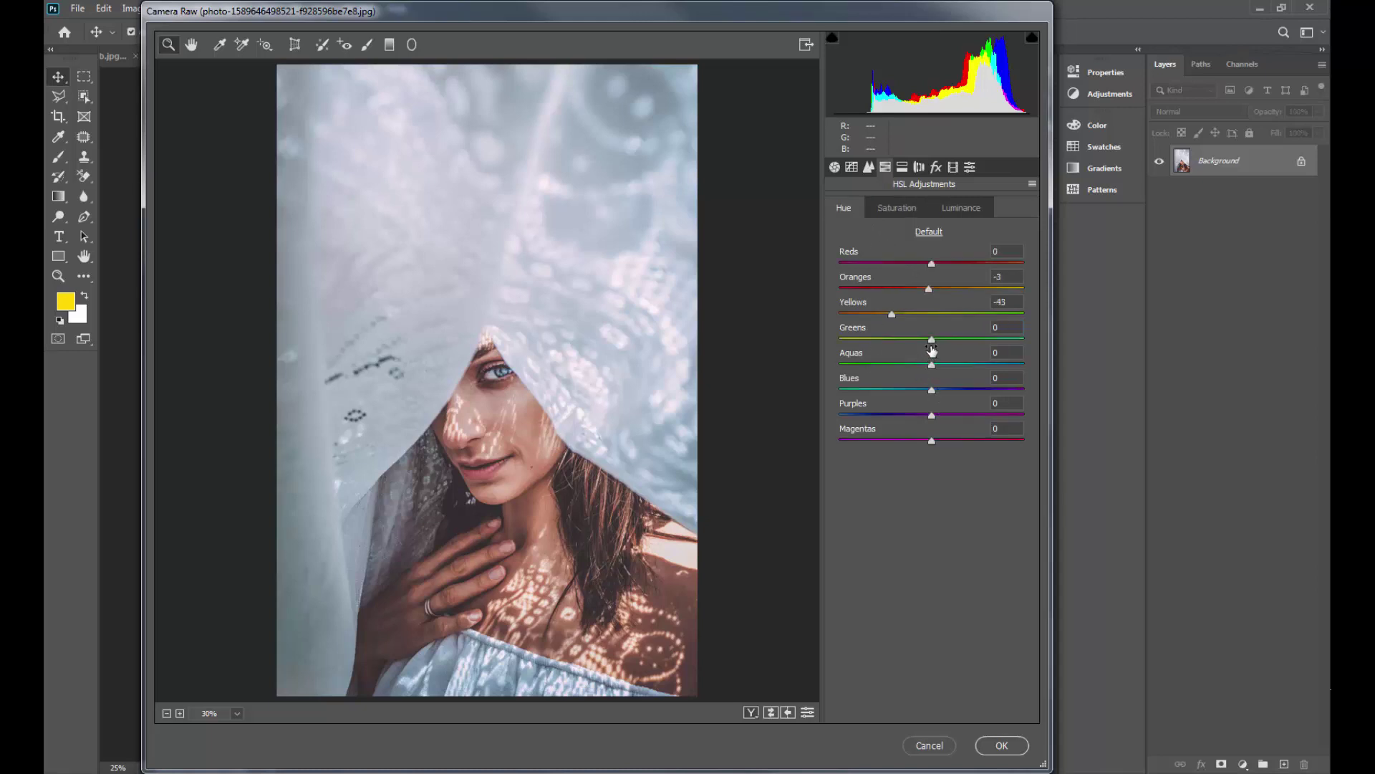
mouse_move(932, 342)
left_mouse_down()
mouse_move(891, 342)
mouse_move(942, 344)
left_mouse_up()
left_click(961, 207)
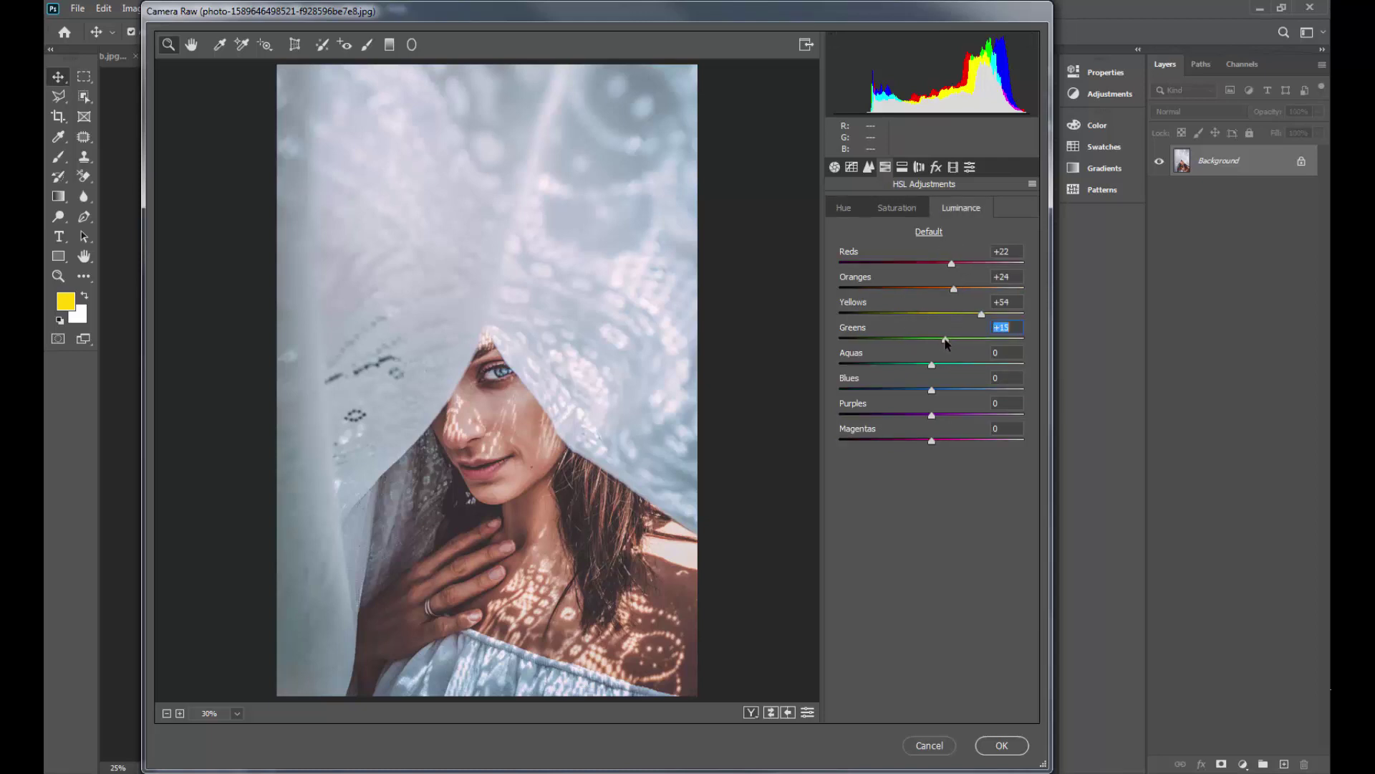
- Set Blues saturation +33 and luminance +37, shifting the blue and aqua hues toward cyan
left_click(903, 209)
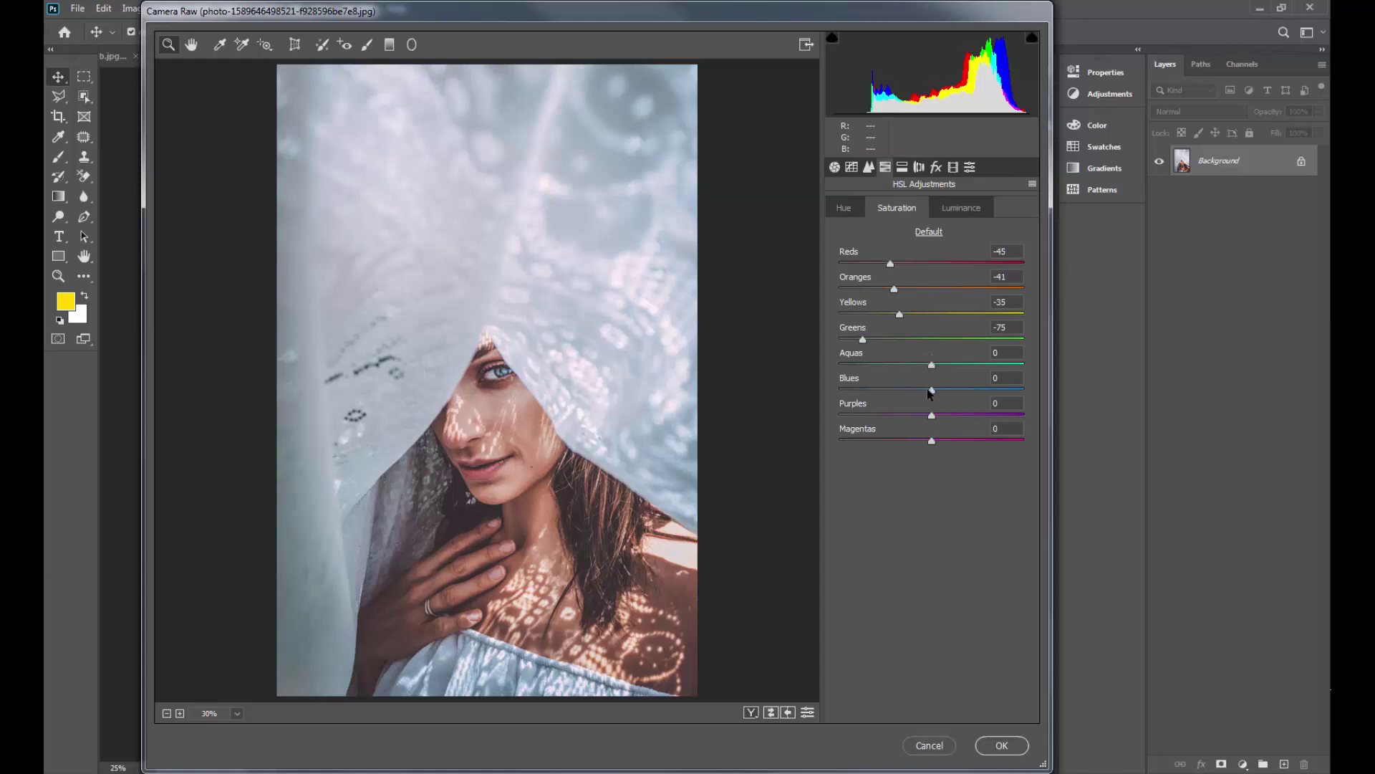
left_click_drag(932, 390, 963, 391)
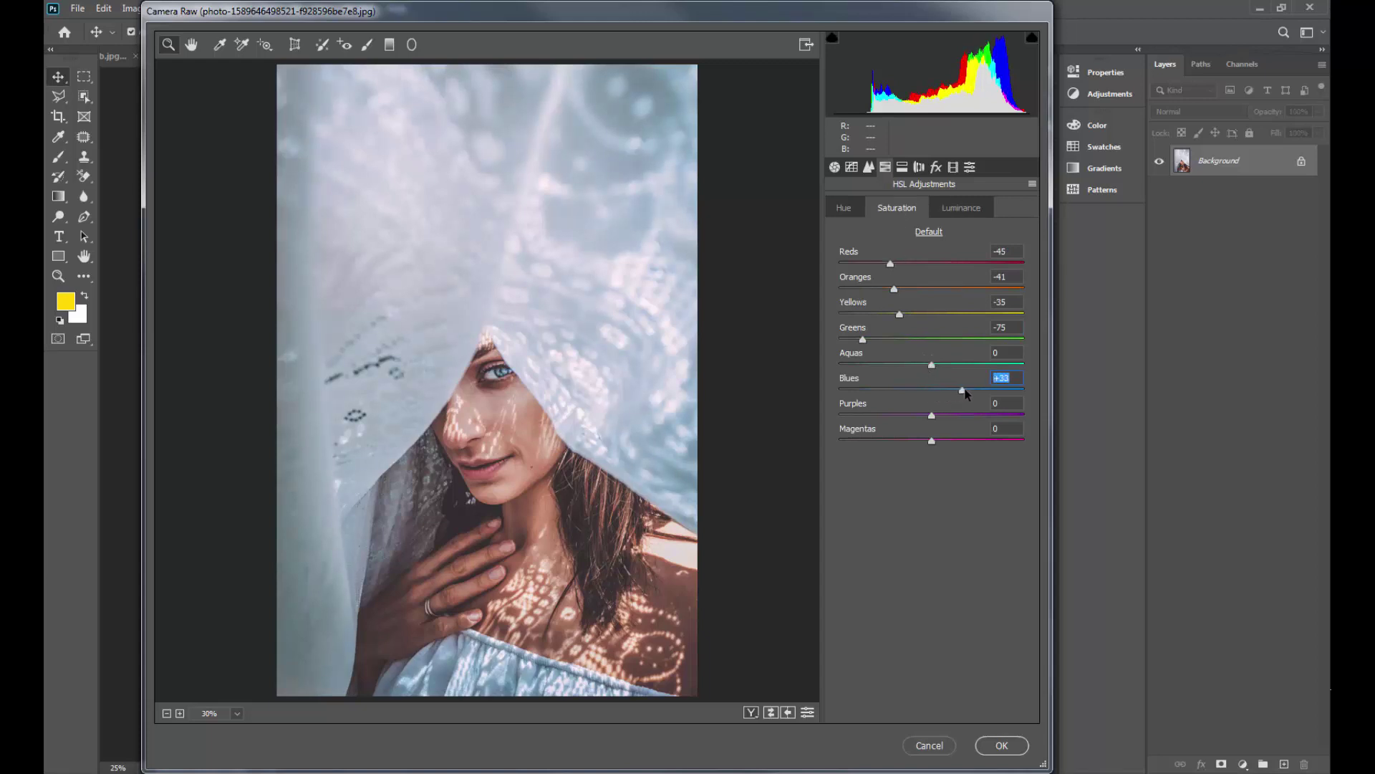
left_click(958, 209)
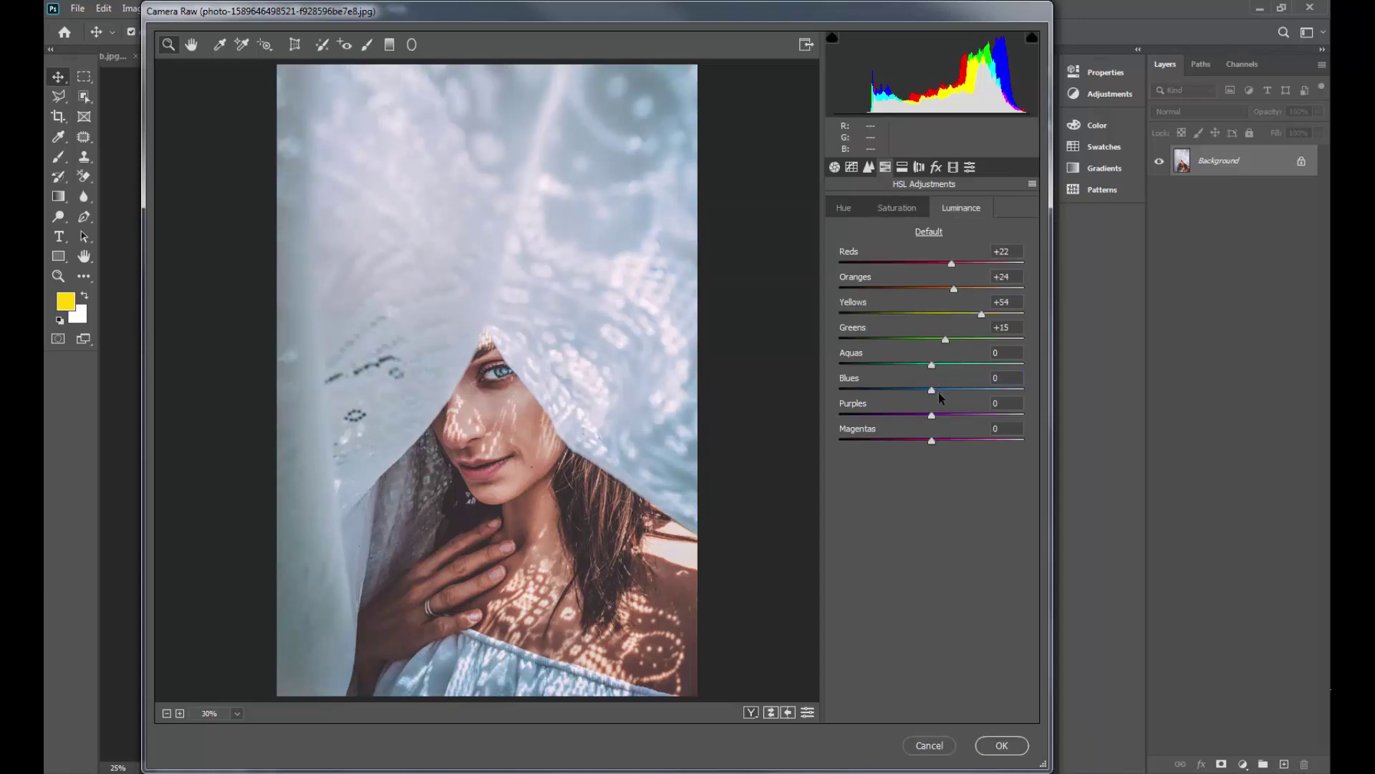
left_click_drag(932, 391, 966, 390)
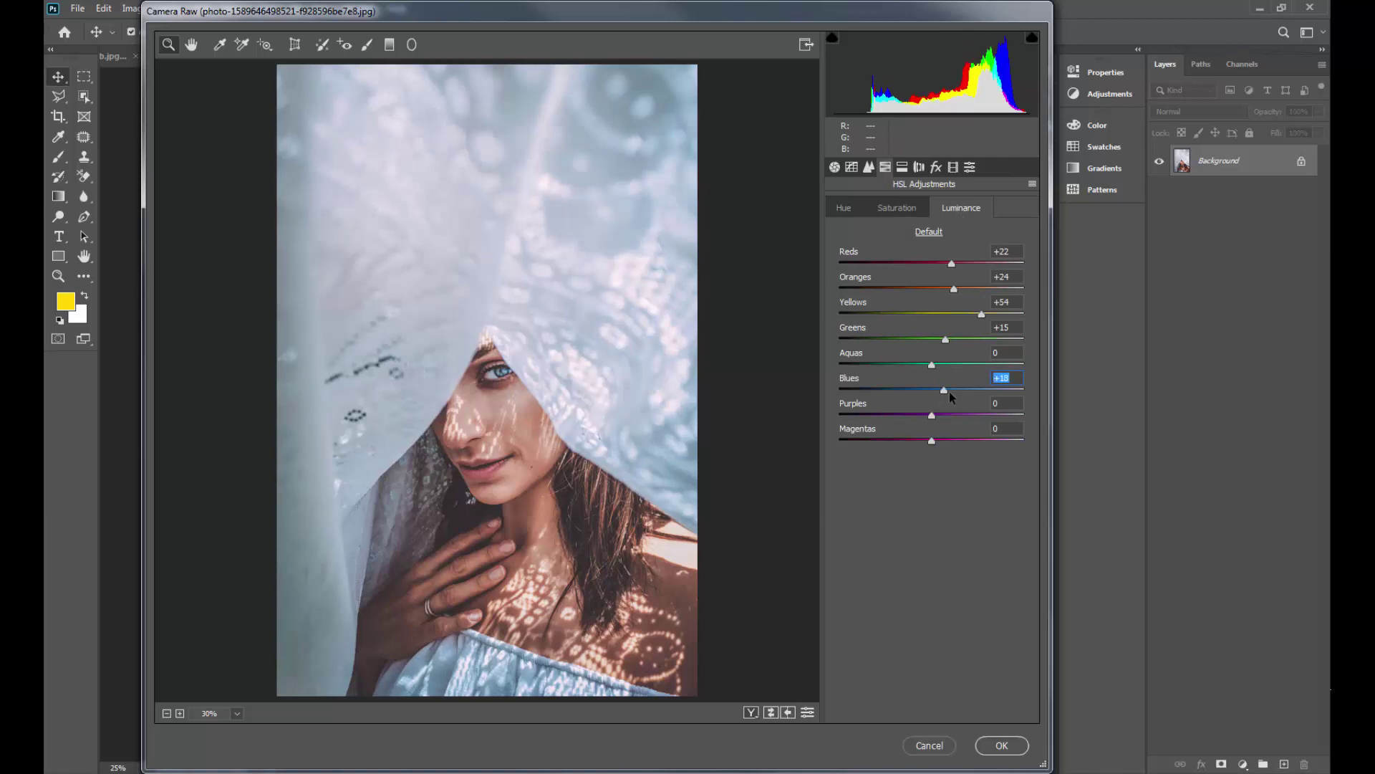
left_click(850, 209)
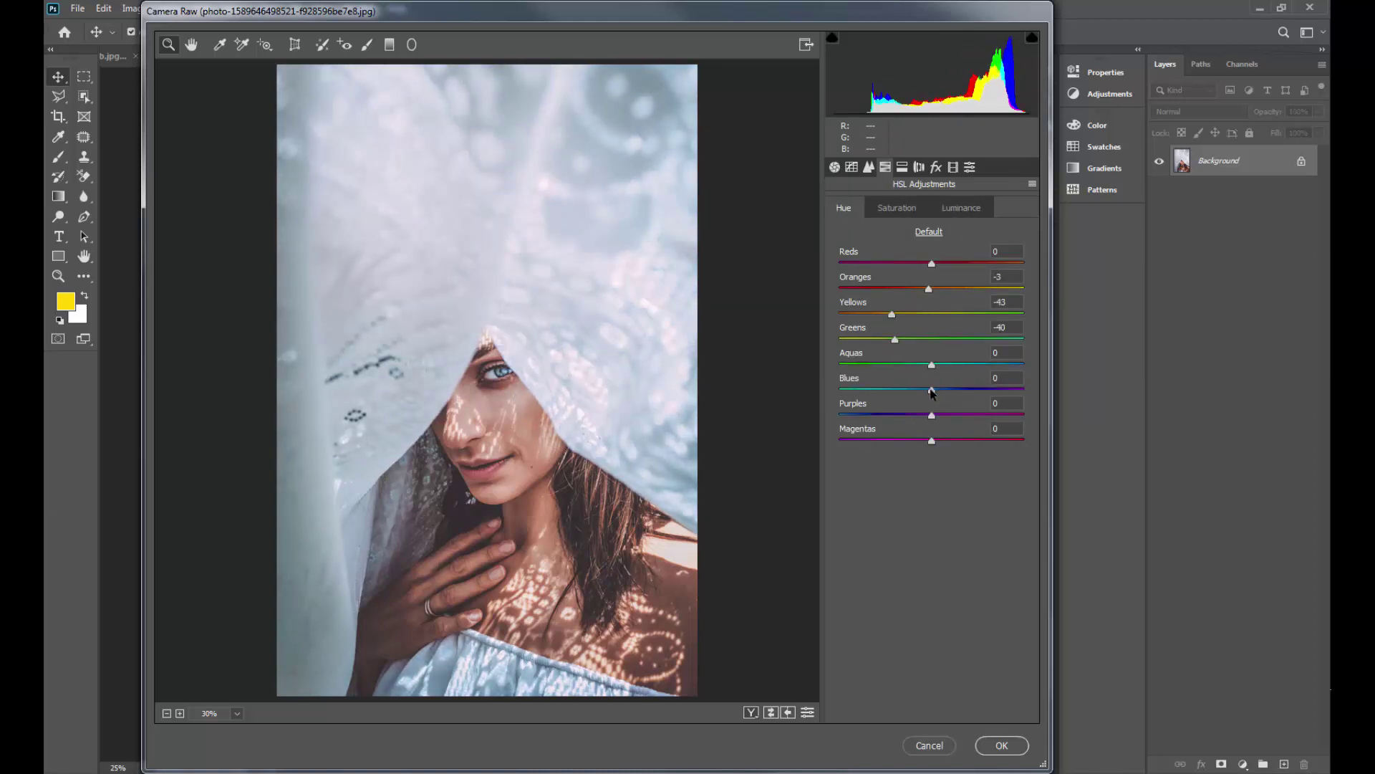
mouse_move(931, 389)
left_mouse_down()
mouse_move(897, 389)
mouse_move(926, 370)
mouse_move(921, 389)
left_mouse_up()
left_click(931, 365)
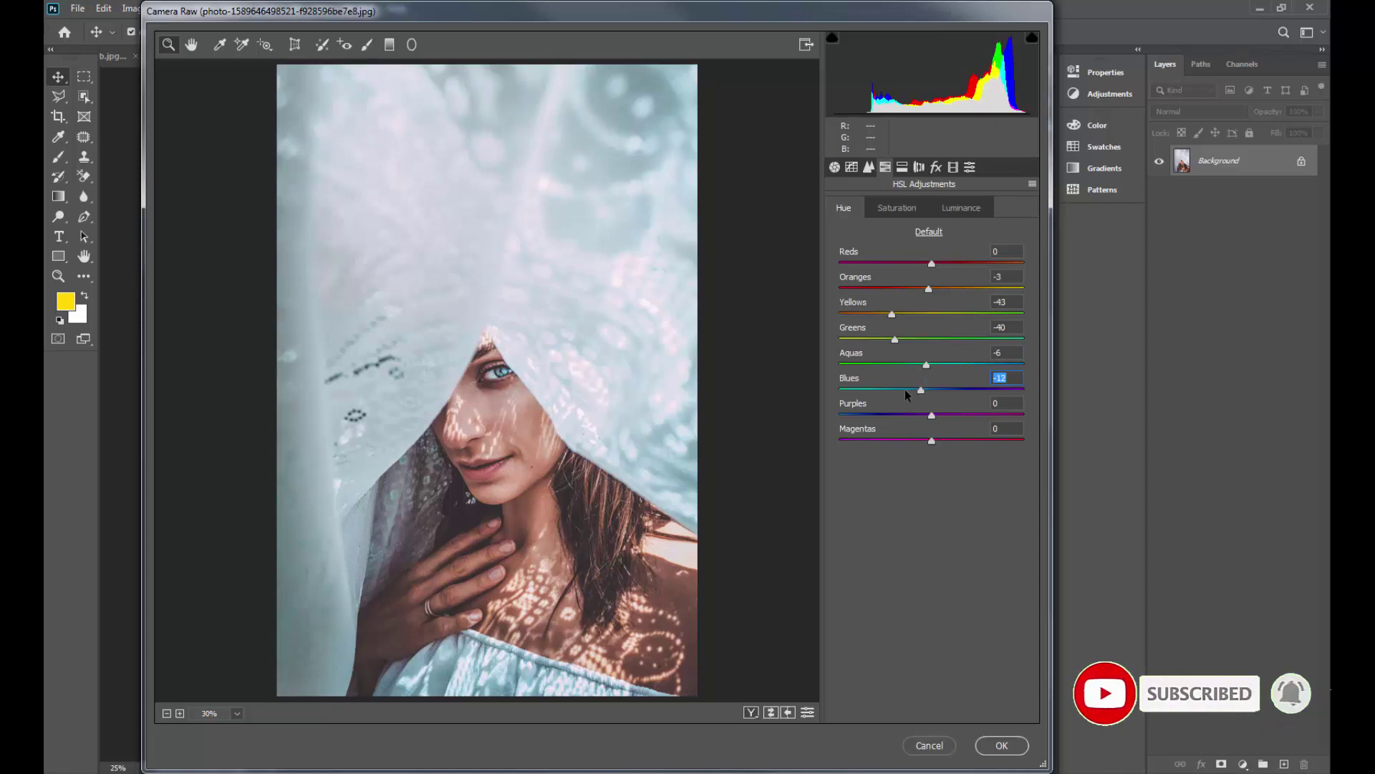
- Brighten Purples to +48 and Magentas to +59, and desaturate Purples to -62 and Reds to -68
left_click(947, 213)
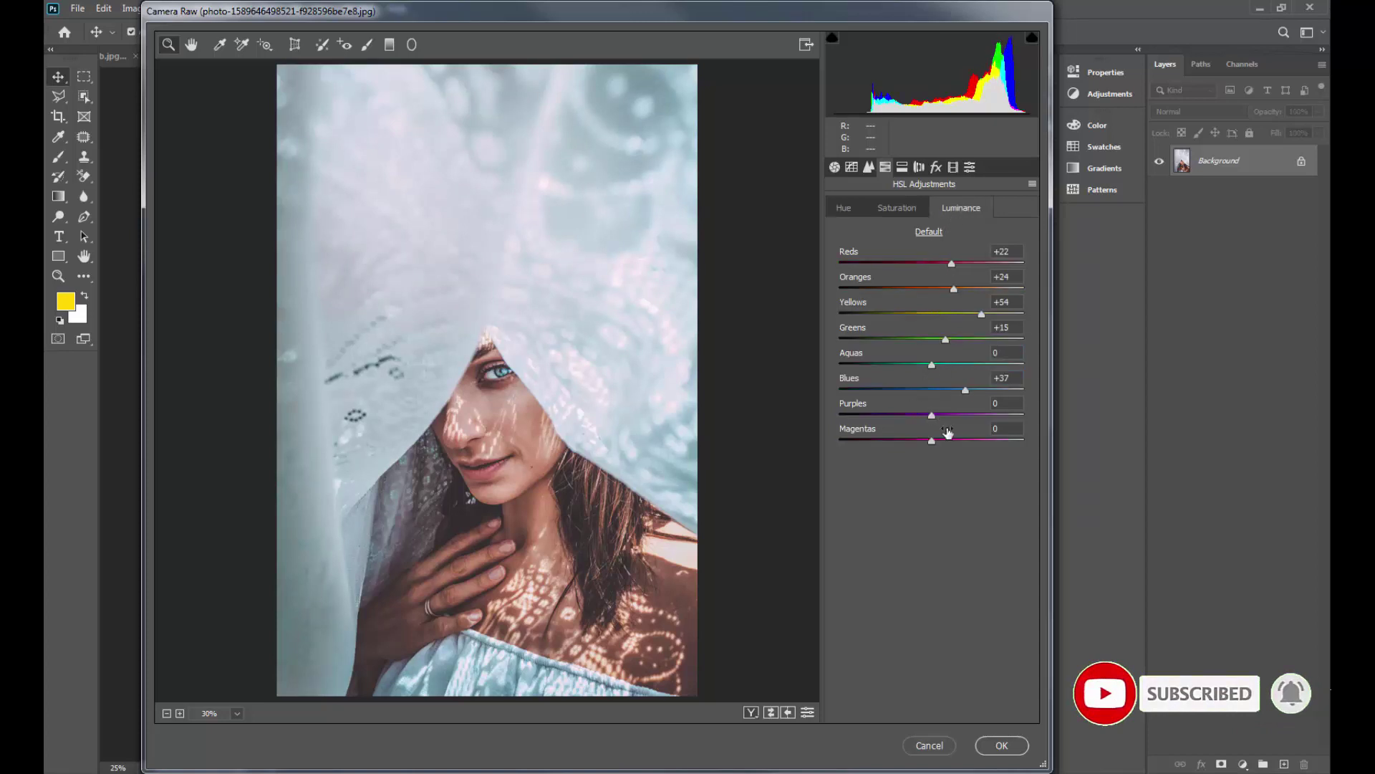
mouse_move(931, 416)
left_mouse_down()
mouse_move(980, 415)
mouse_move(961, 441)
mouse_move(981, 441)
left_mouse_up()
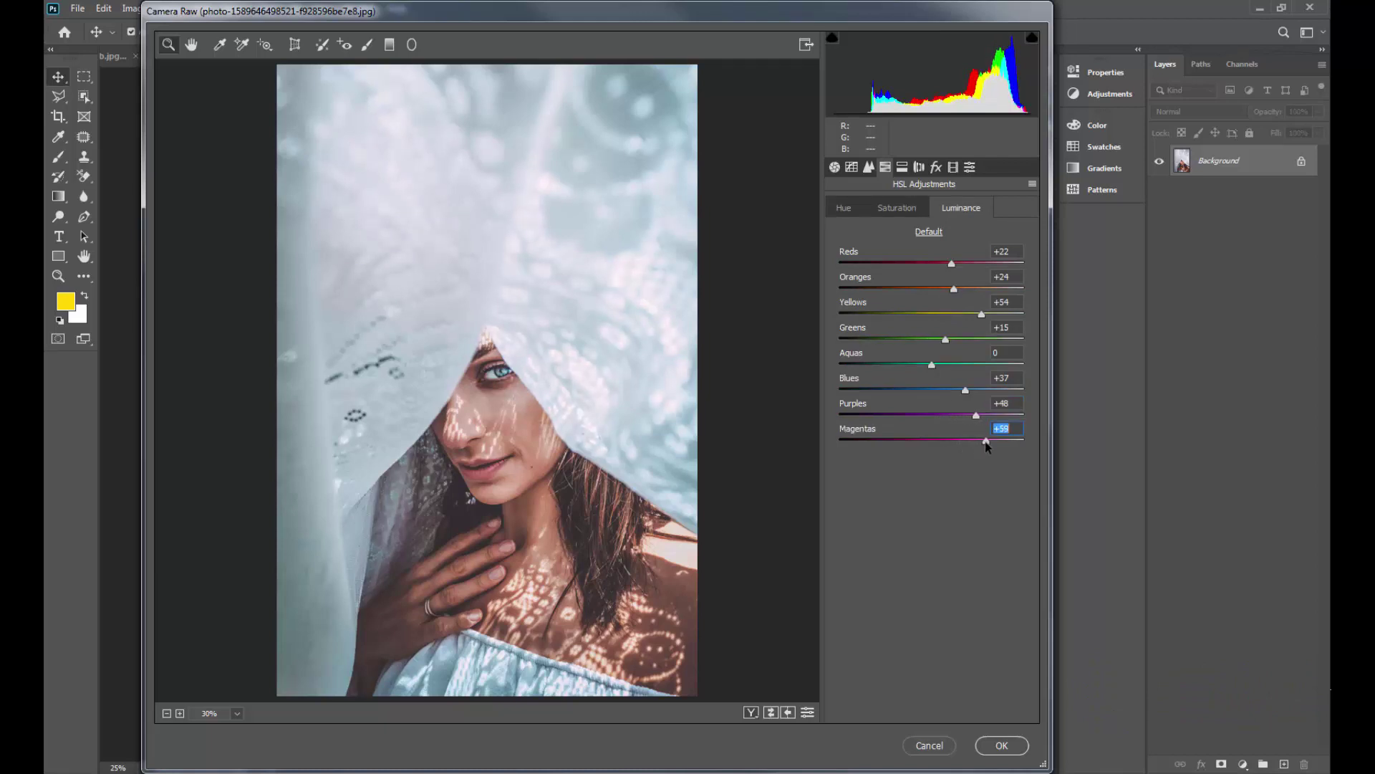
left_click(898, 208)
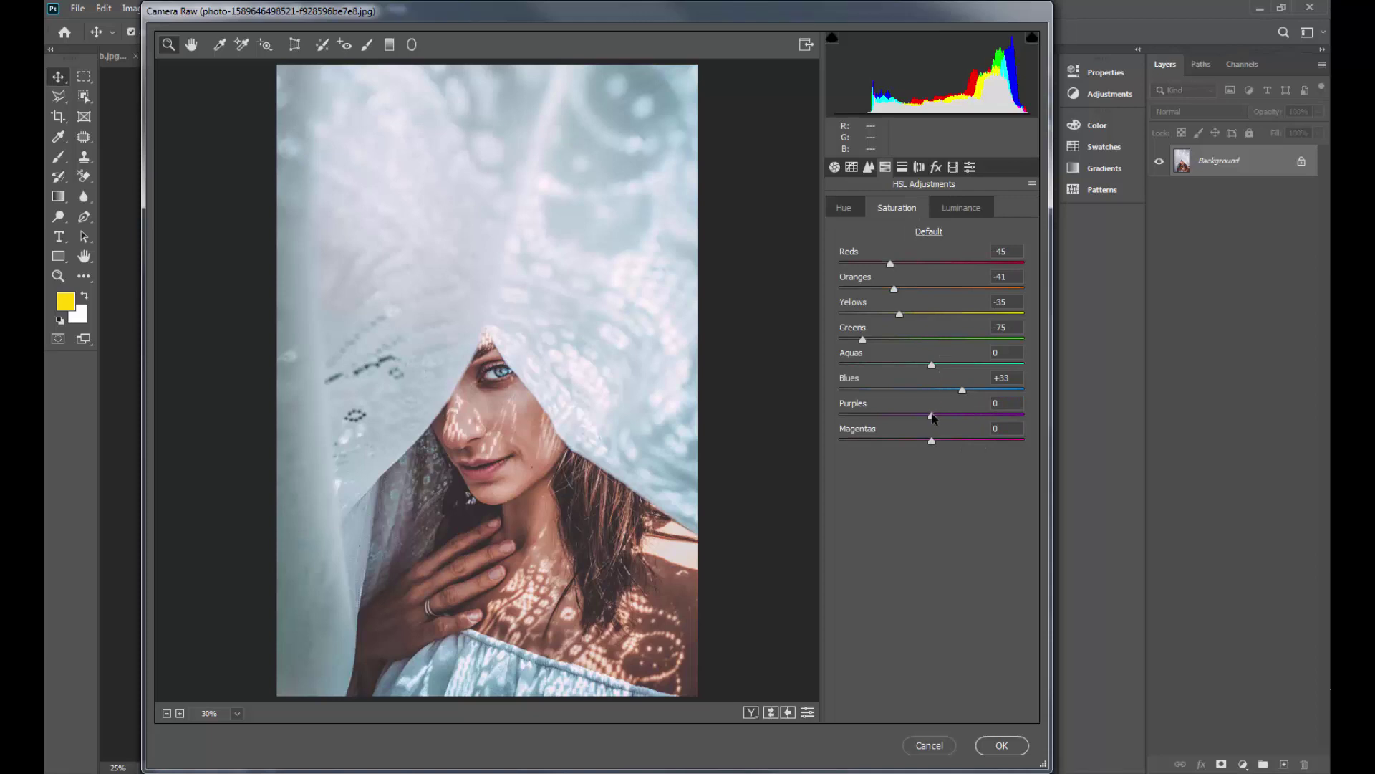
mouse_move(932, 415)
left_mouse_down()
mouse_move(875, 415)
mouse_move(883, 440)
left_mouse_up()
left_click_drag(890, 265, 869, 265)
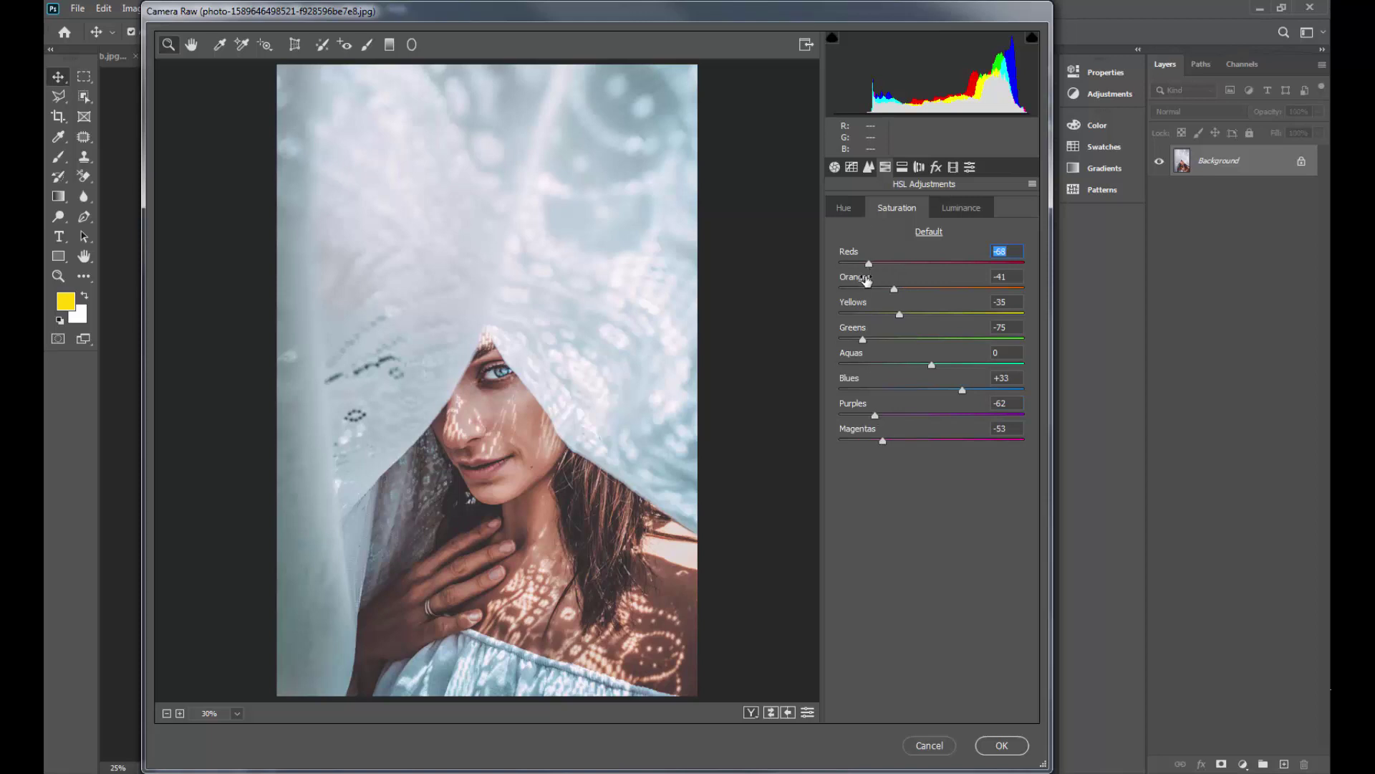
- Shift the red hue slightly and raise Reds luminance to +29 and Oranges to +28
left_click(845, 207)
left_click_drag(931, 264, 891, 265)
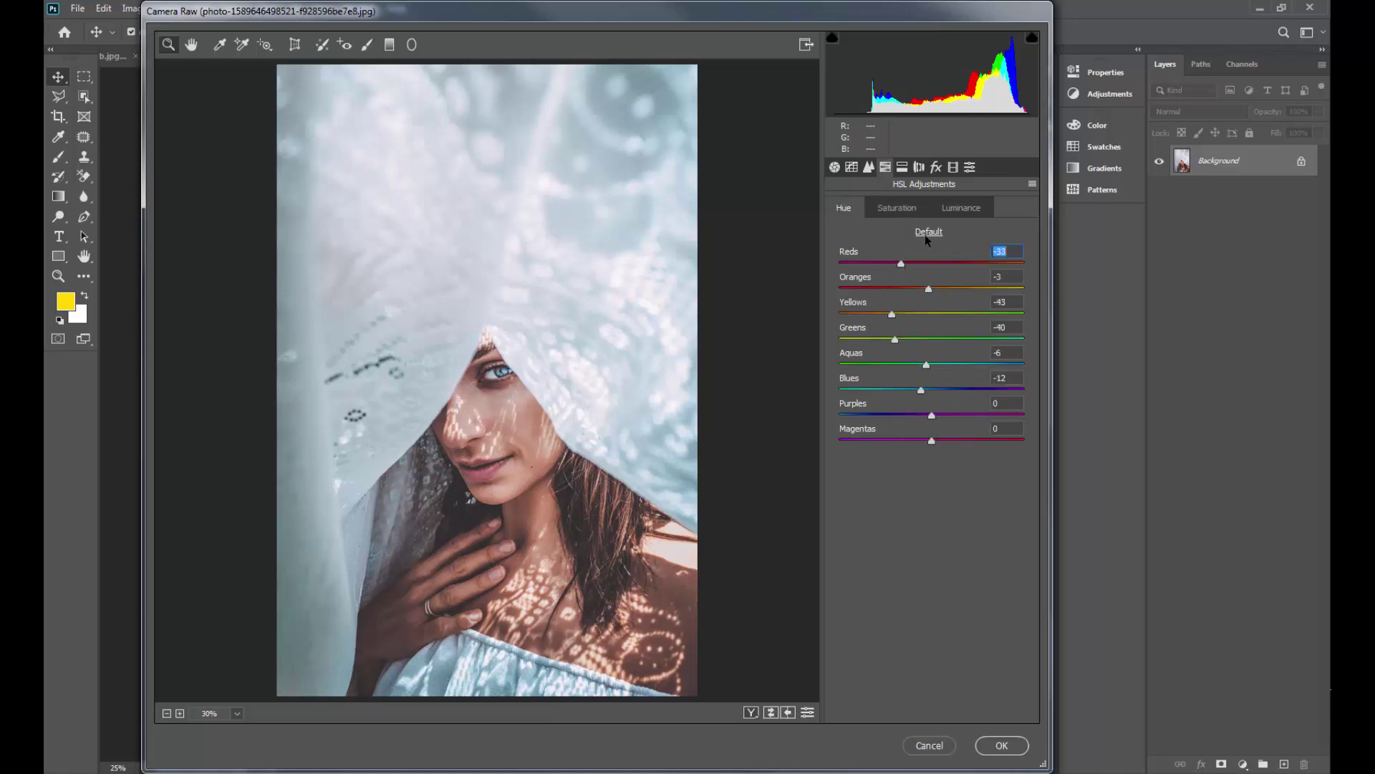
left_click(960, 207)
left_click_drag(951, 267, 956, 268)
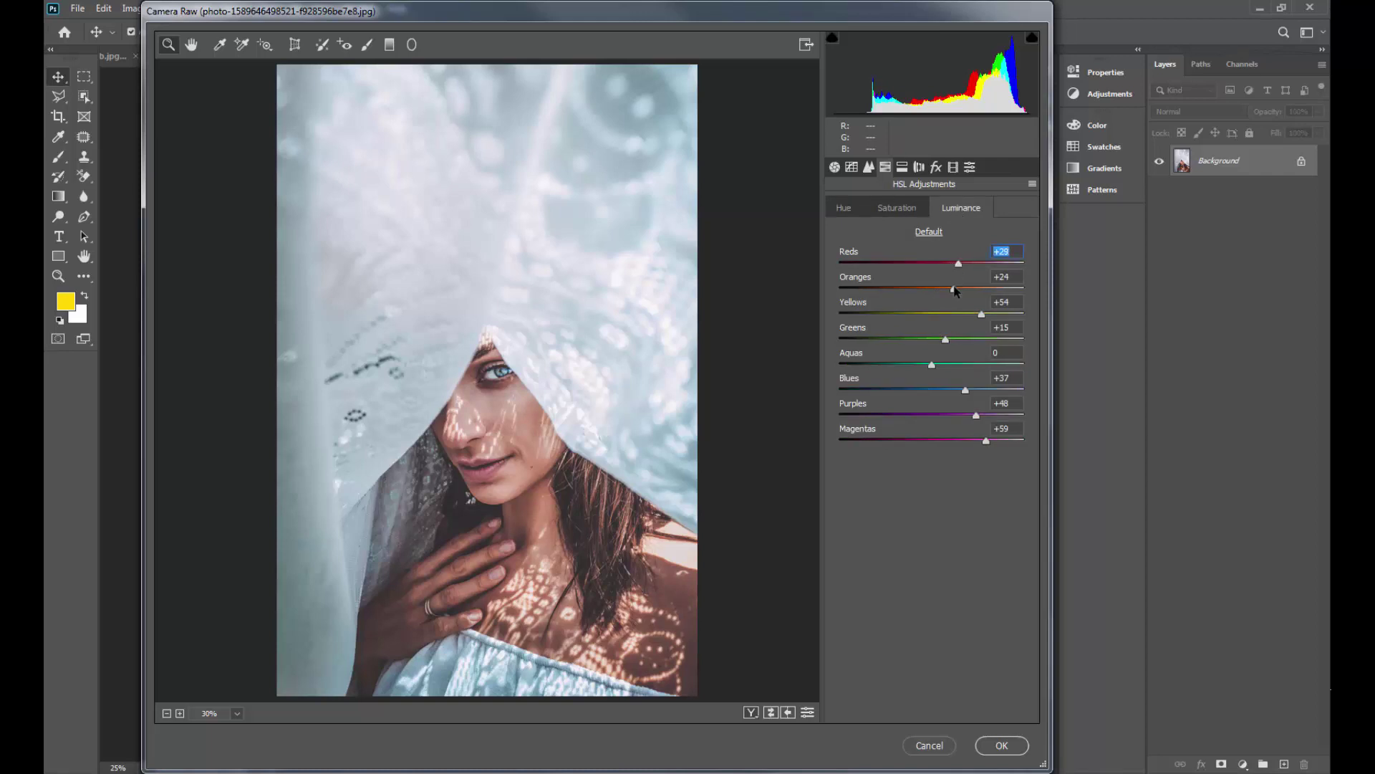
left_click(954, 289)
- In Basic settings, set Tint -13, Vibrance +28 and Saturation -24
left_click(834, 167)
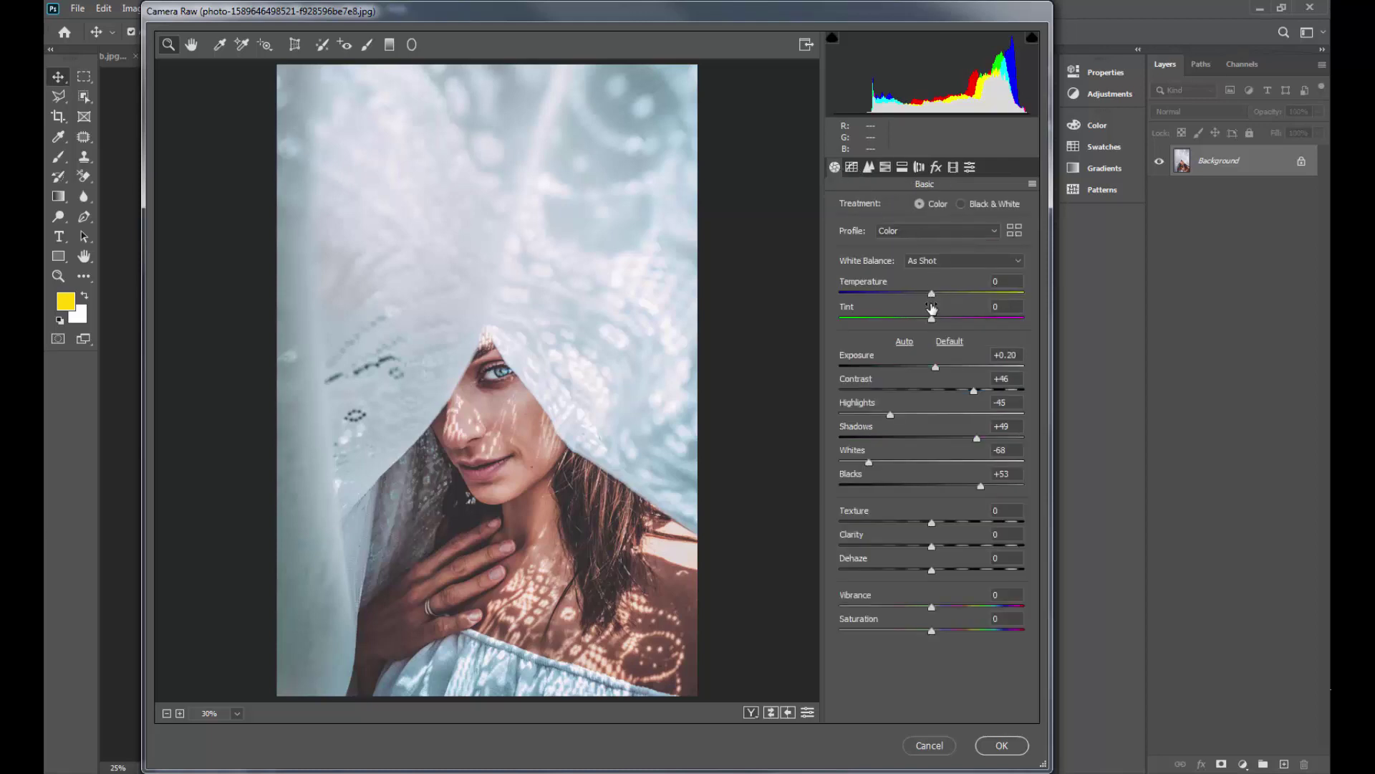
left_click_drag(932, 322, 921, 324)
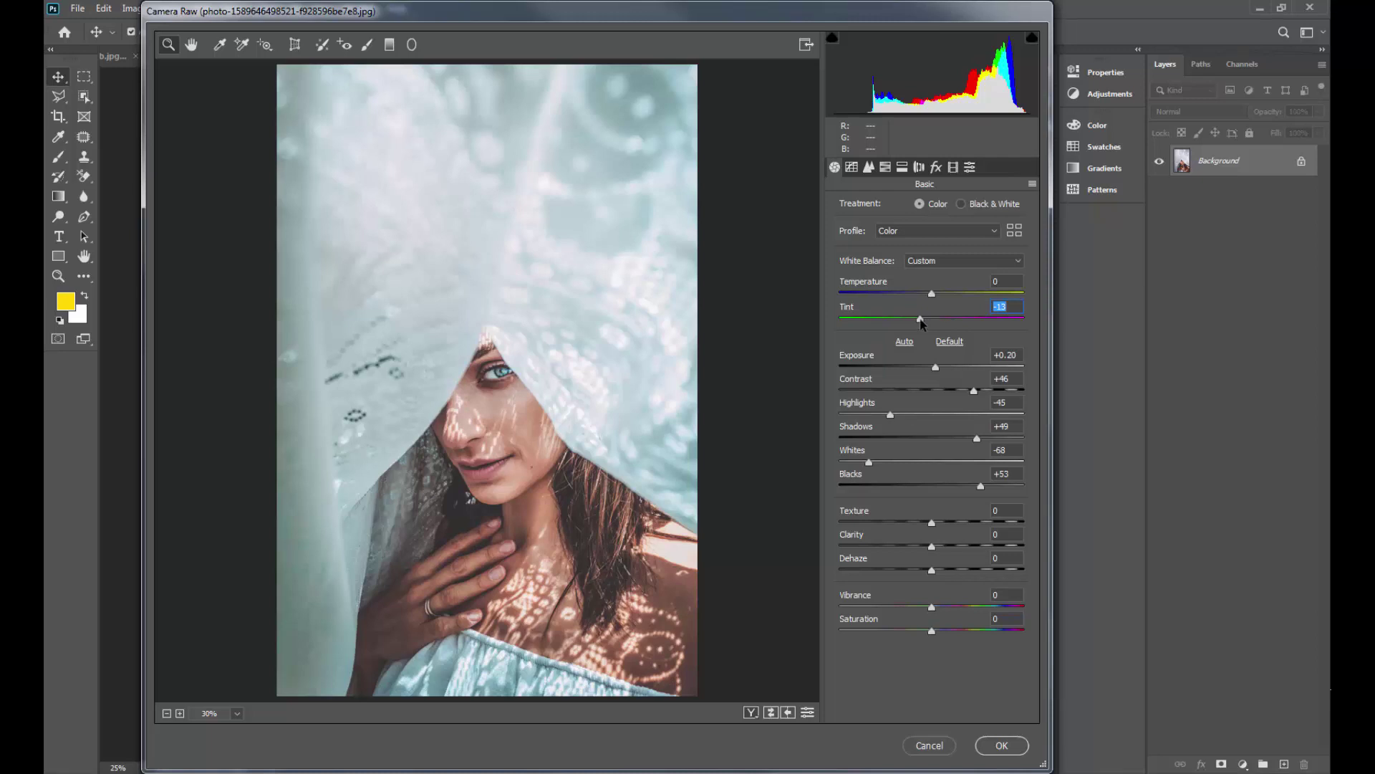
left_click(934, 608)
left_click_drag(934, 608, 962, 614)
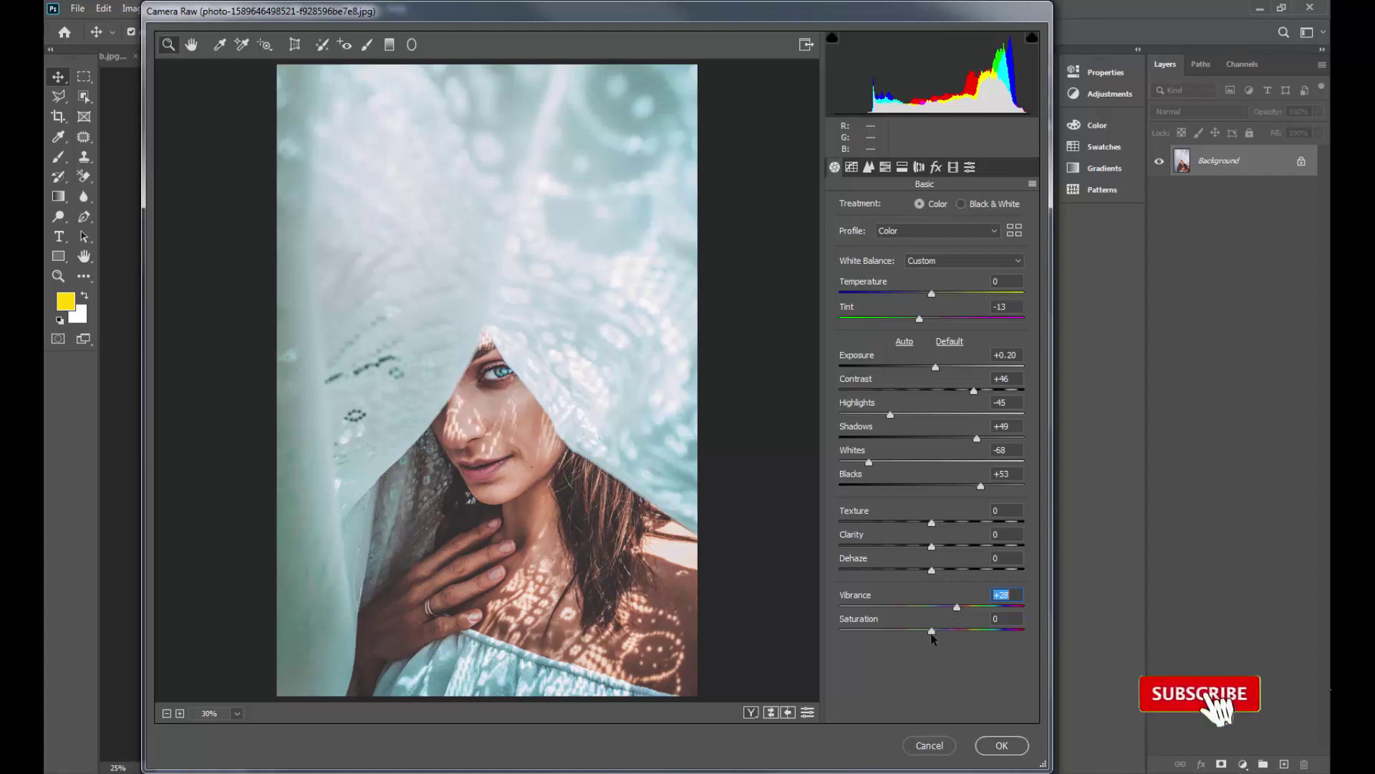
left_click(932, 631)
left_click_drag(932, 631, 908, 631)
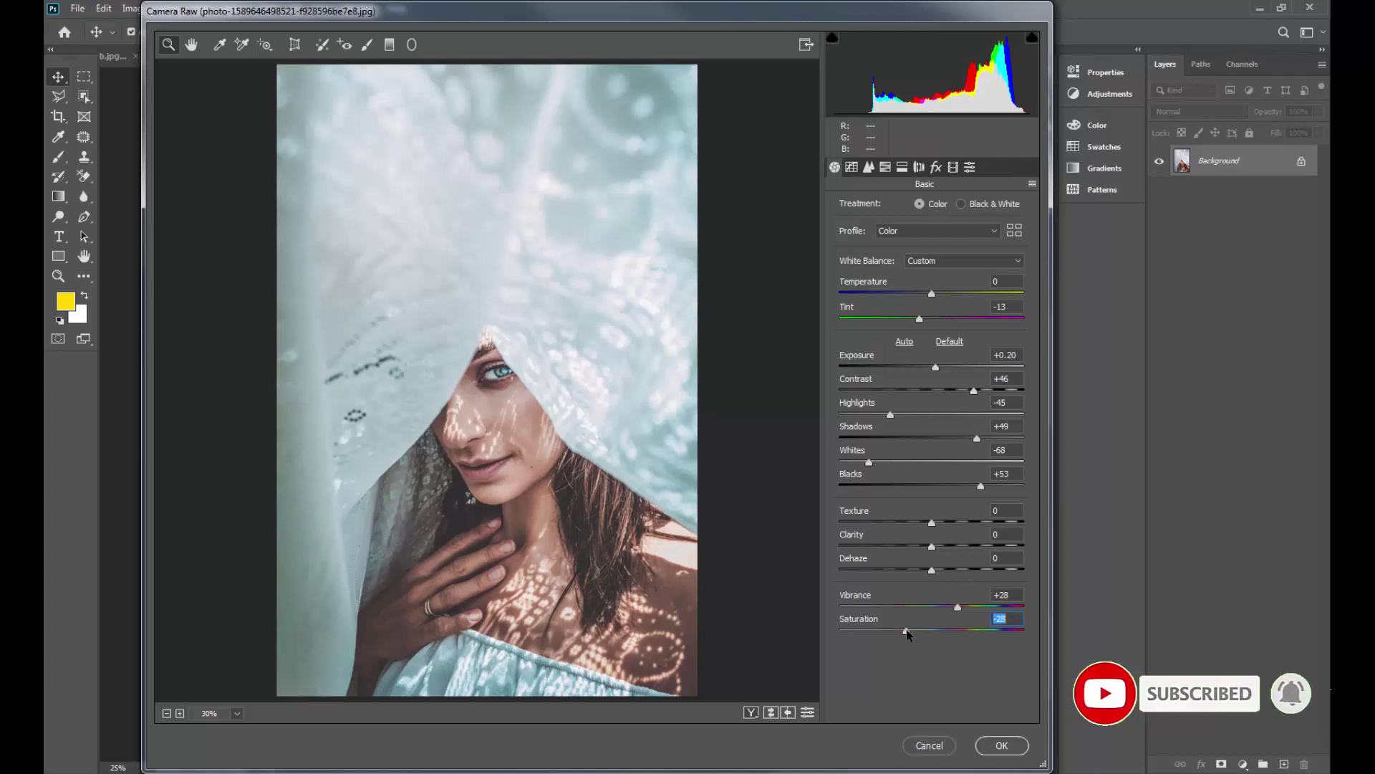
left_click_drag(908, 631, 910, 631)
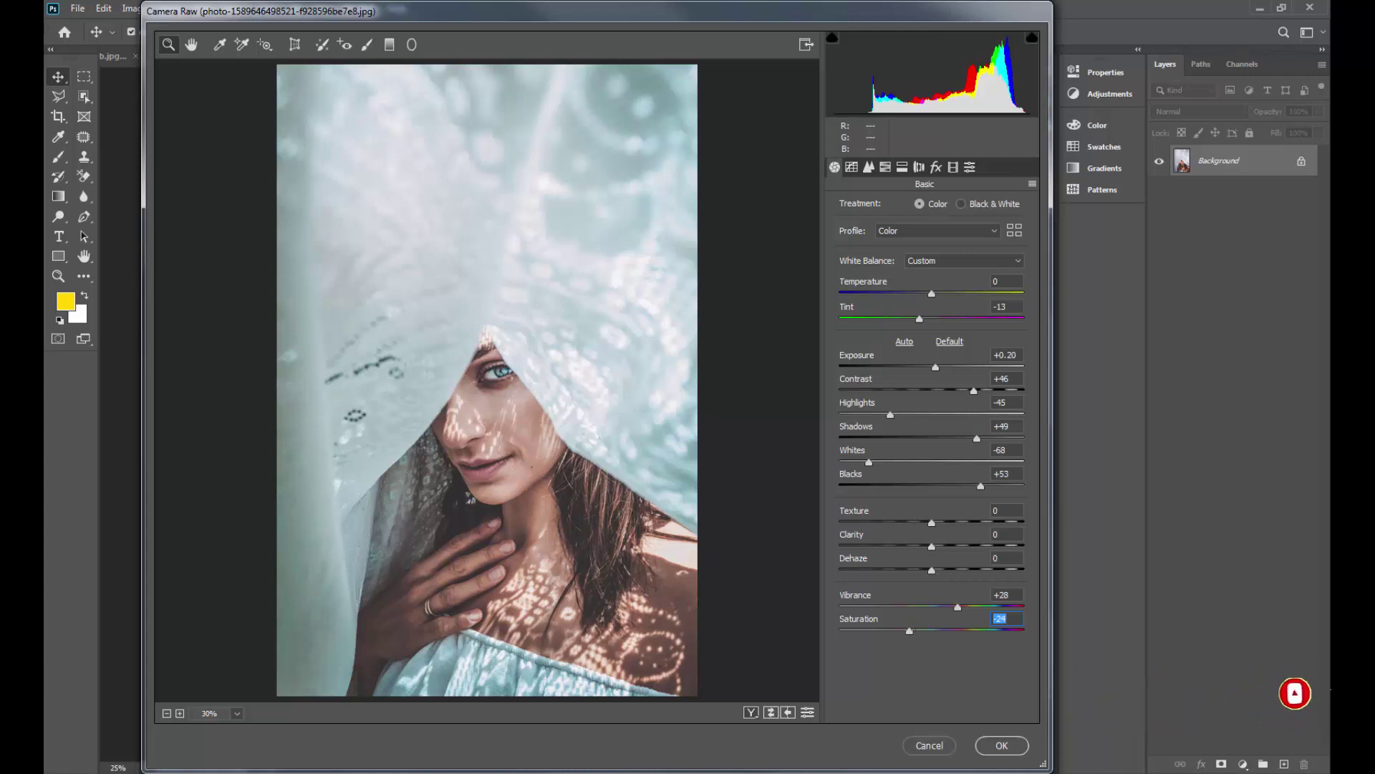
left_click(1046, 478)
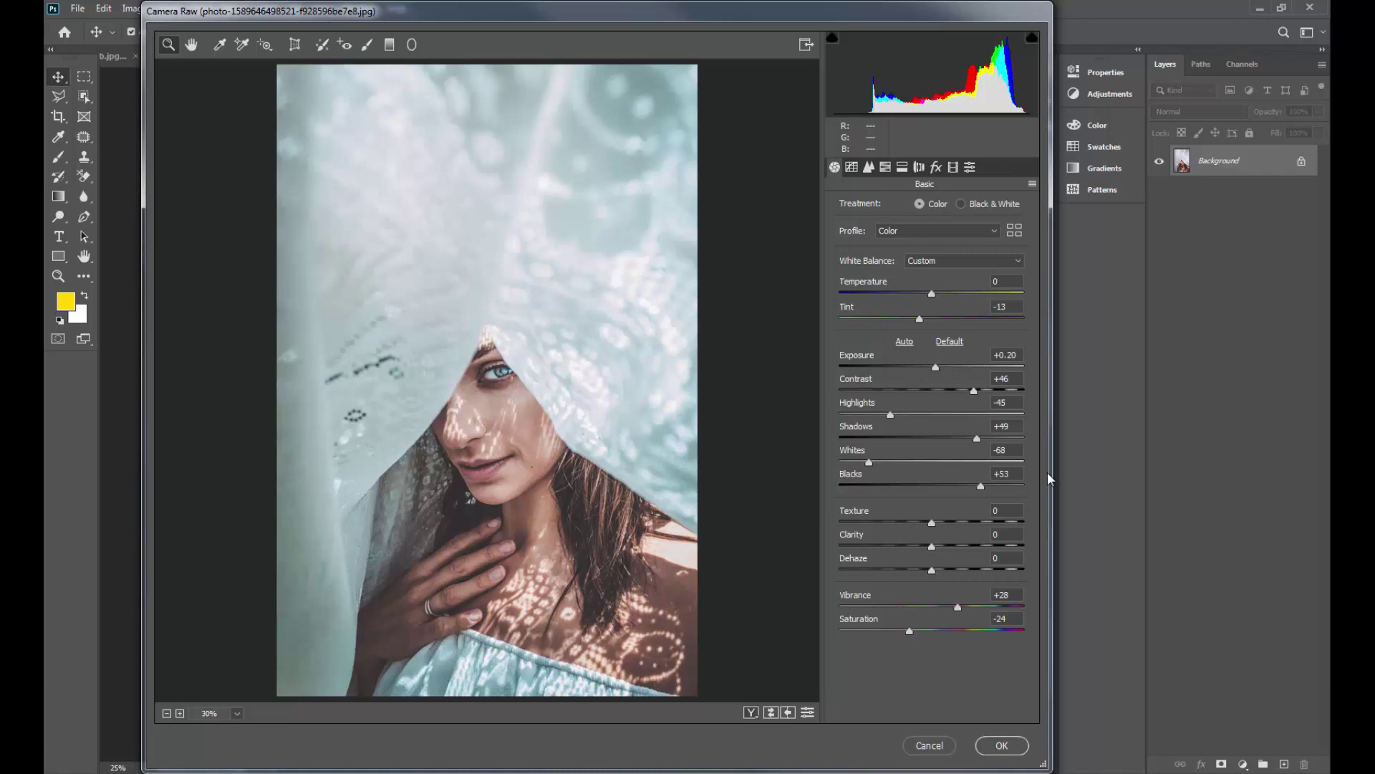
- Desaturate Aquas to -100 and Blues to -84, and set Reds luminance to +22
left_click(885, 167)
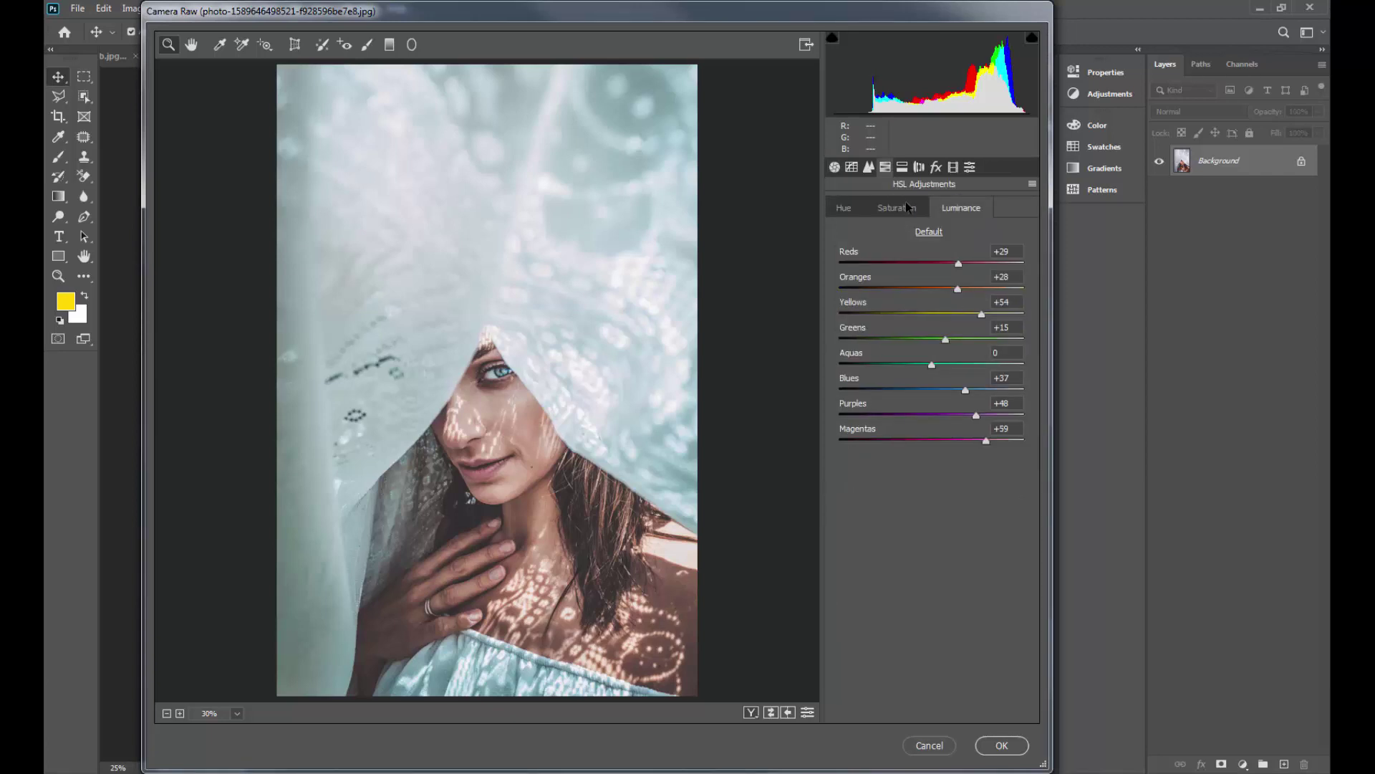
left_click(897, 208)
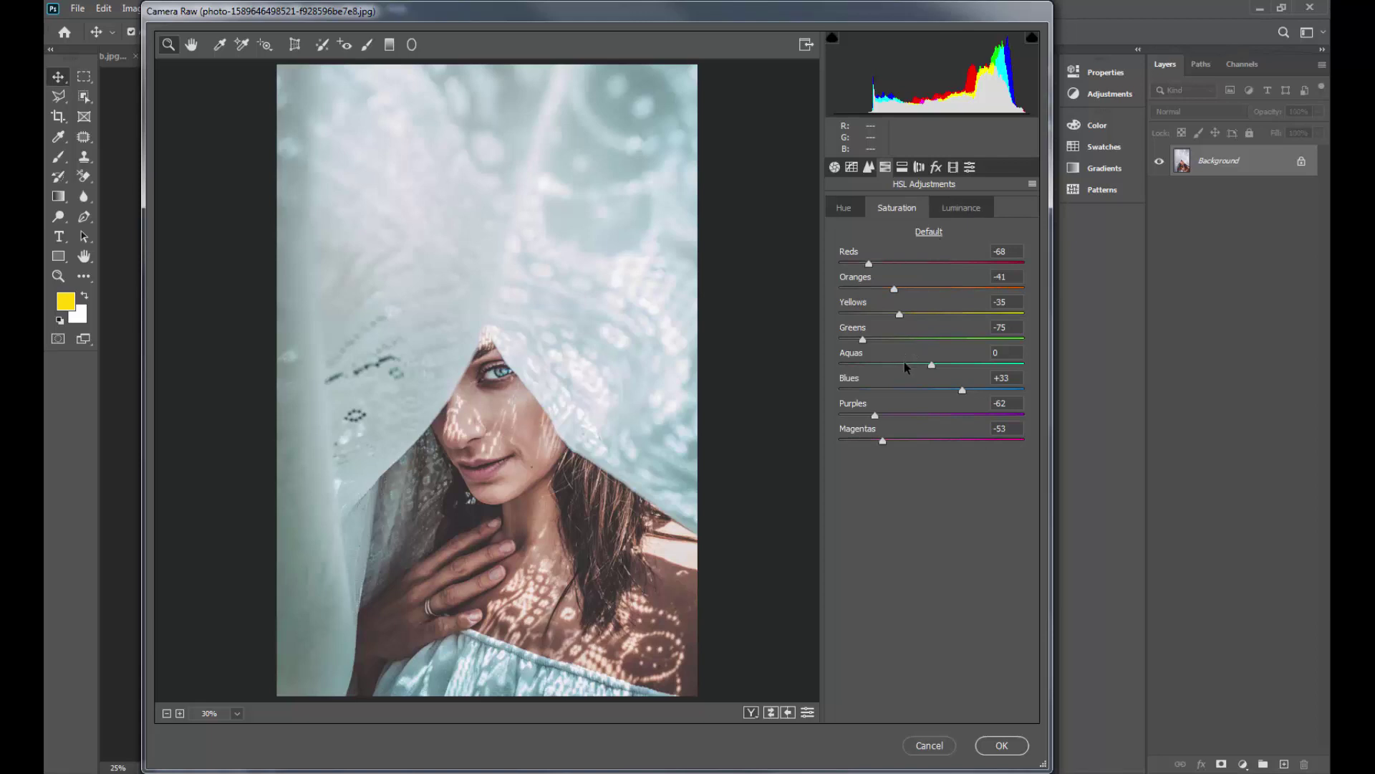
left_click_drag(905, 367, 835, 365)
left_click_drag(907, 389, 738, 388)
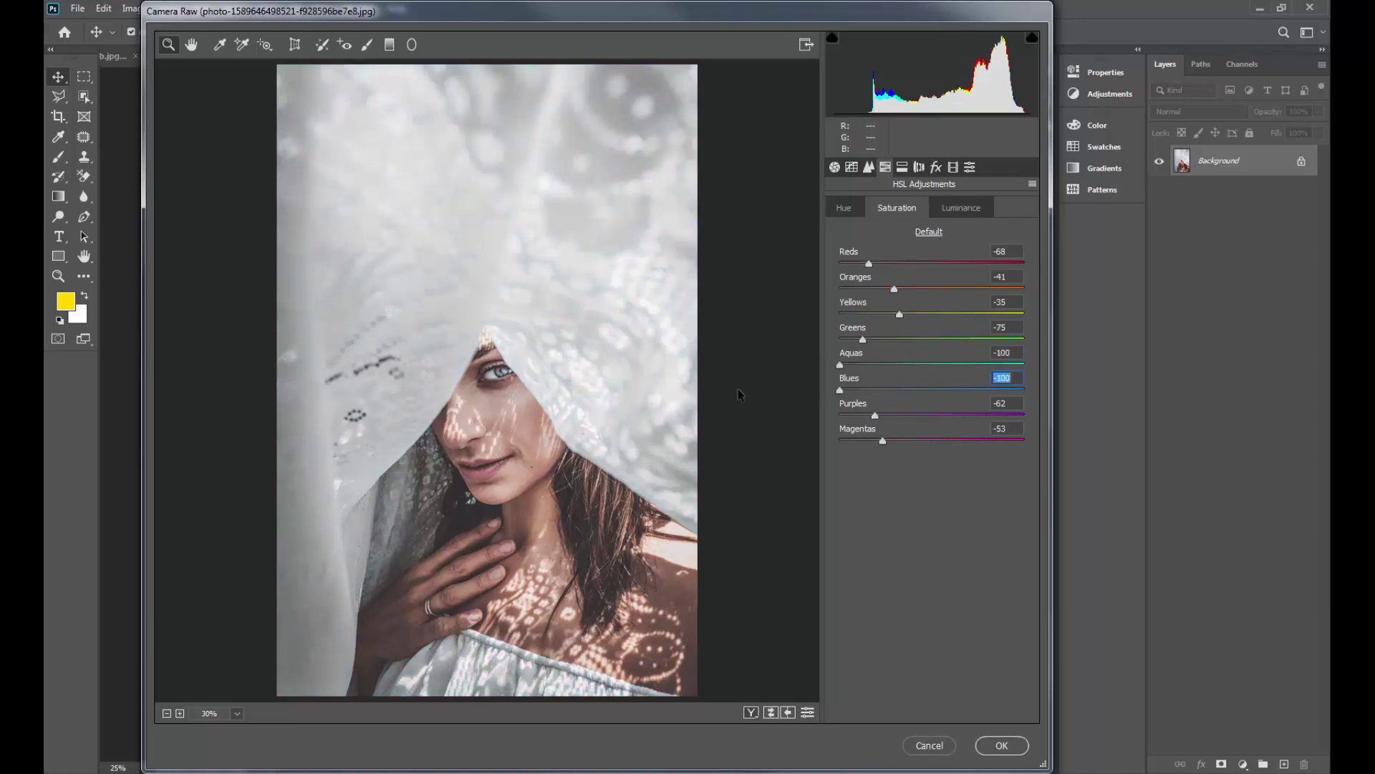
mouse_move(841, 390)
left_mouse_down()
mouse_move(855, 390)
mouse_move(757, 419)
left_mouse_up()
left_click(954, 209)
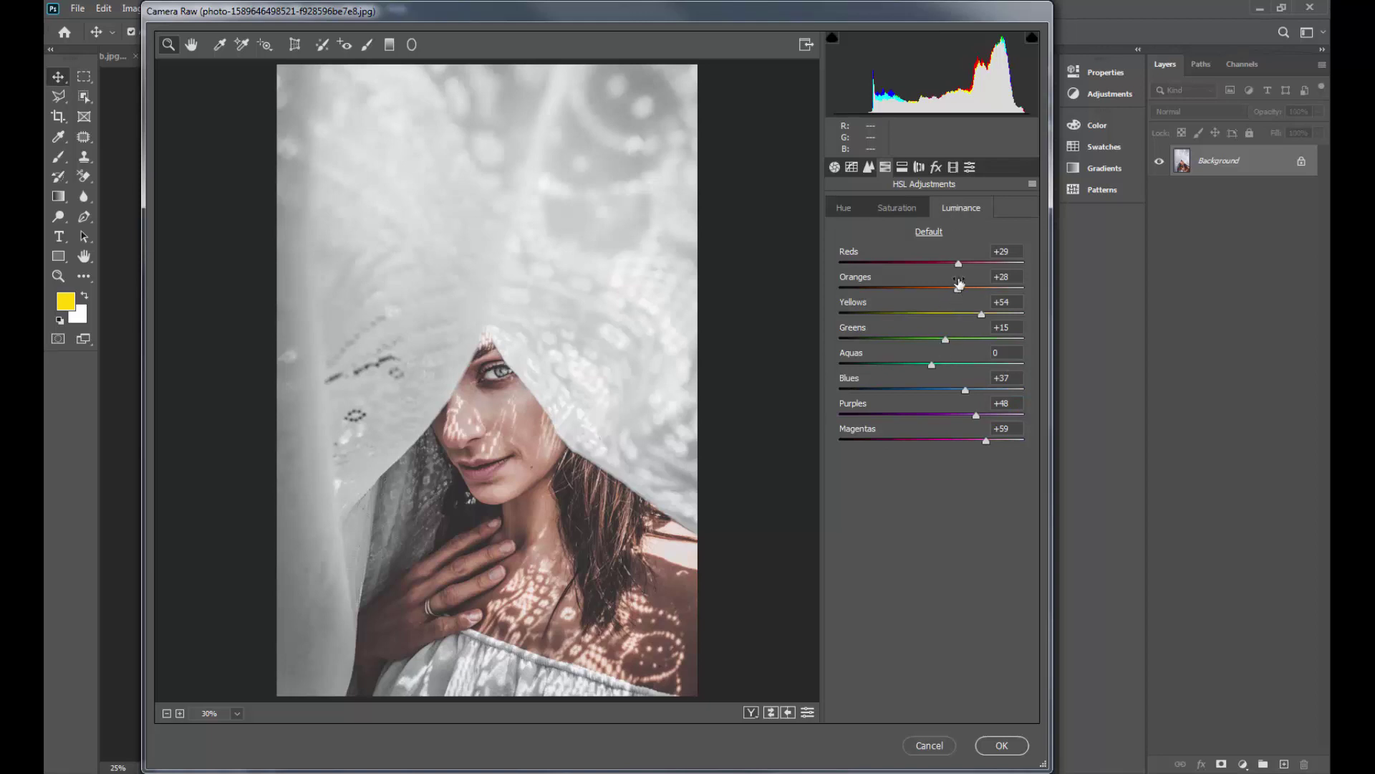
left_click_drag(958, 263, 952, 264)
- Lift the point tone curve's black point to output 30
left_click(904, 170)
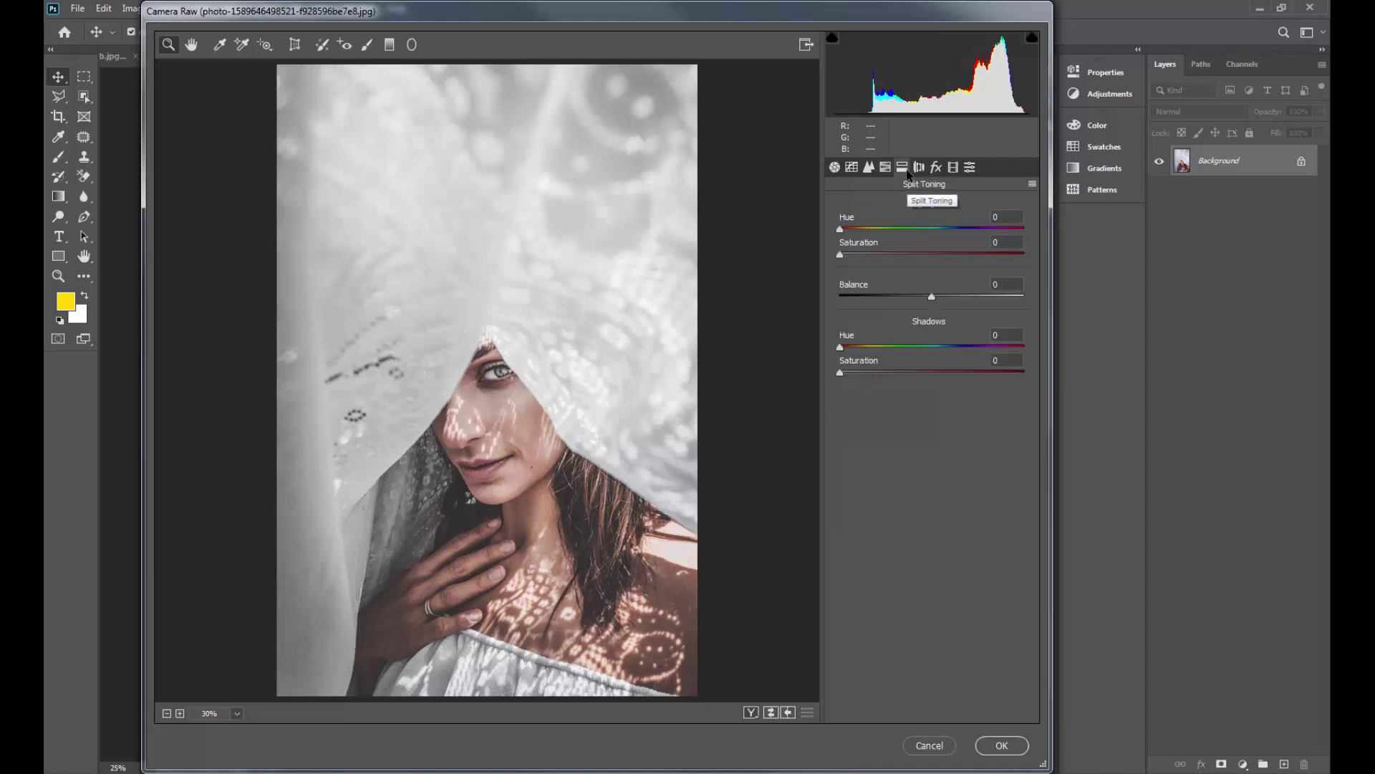
left_click(869, 167)
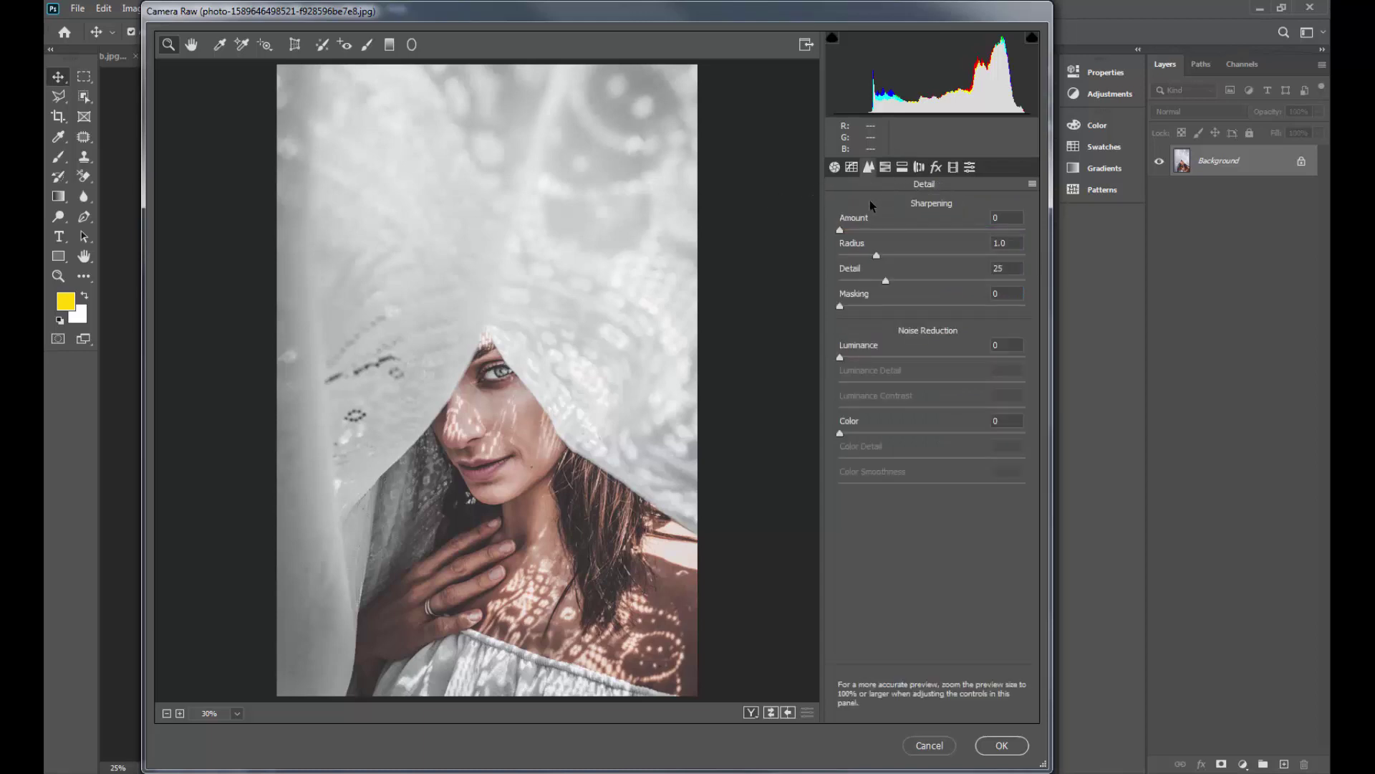
left_click(852, 167)
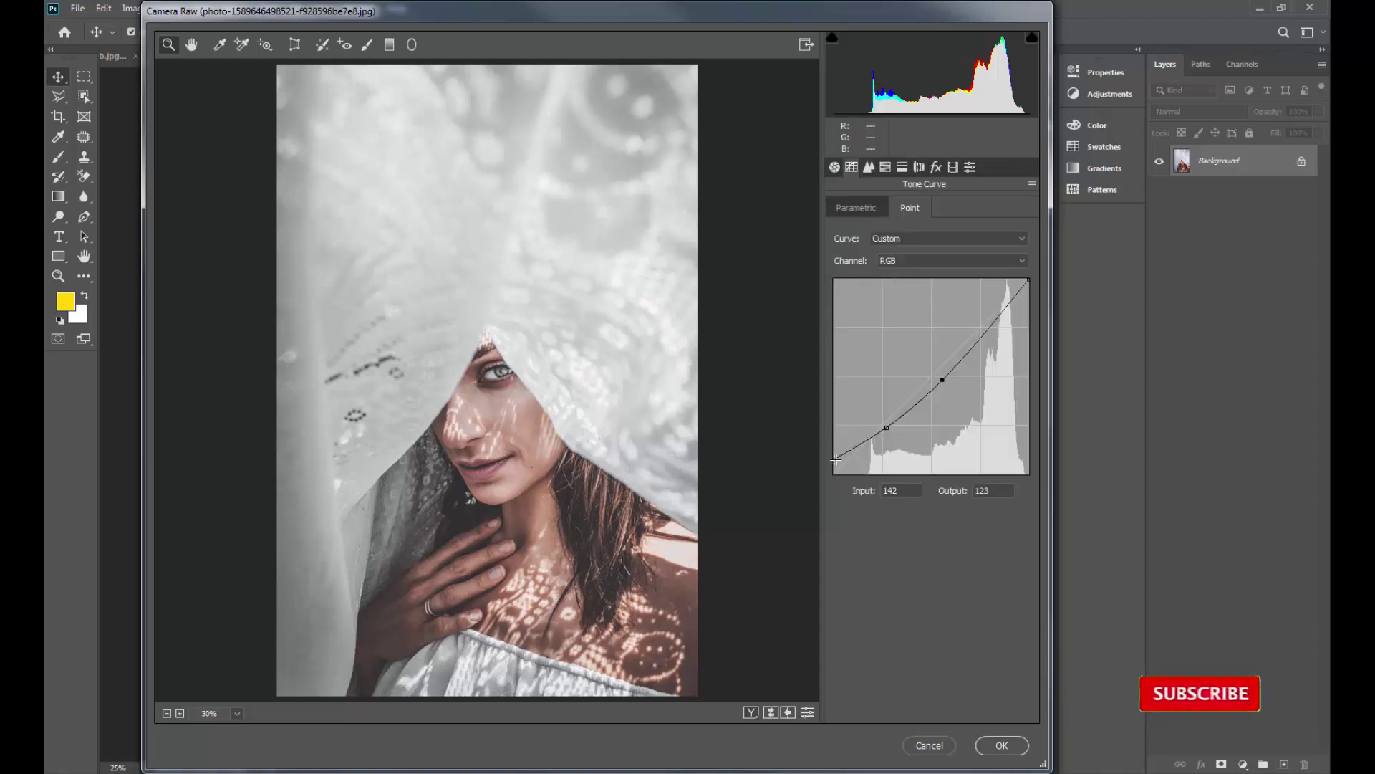
left_click_drag(834, 459, 830, 449)
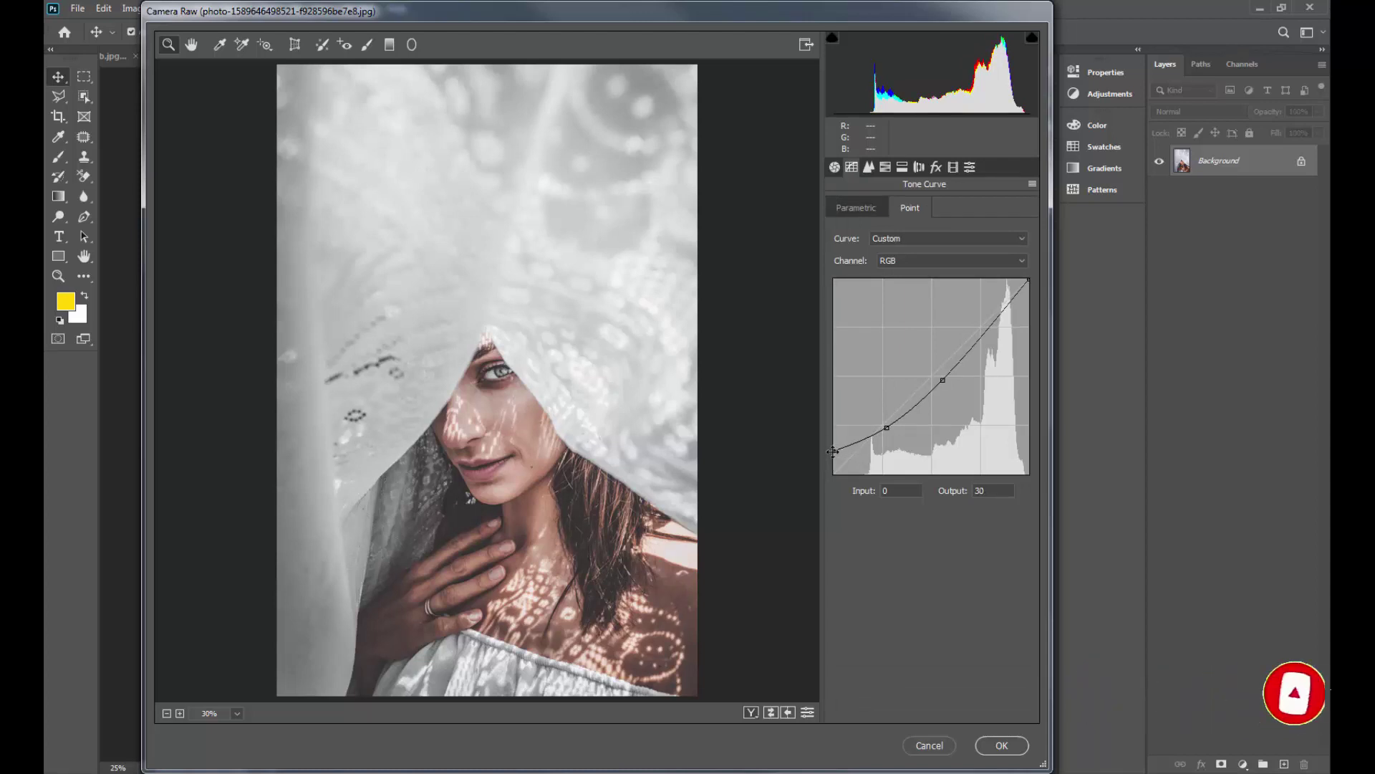
key("Down")
key("Down")
- Give the split-toning highlights a purple tint: hue 273, saturation 15
left_click(919, 171)
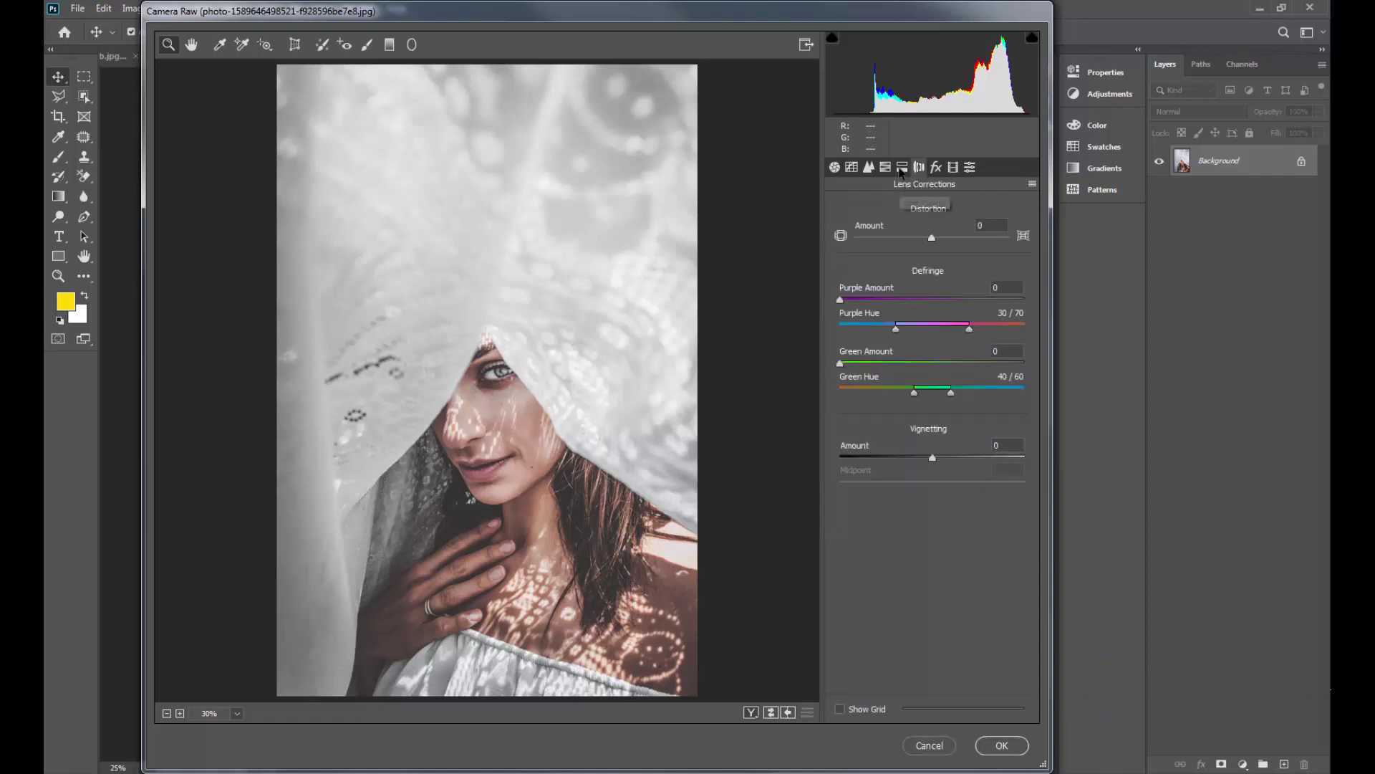
left_click(902, 169)
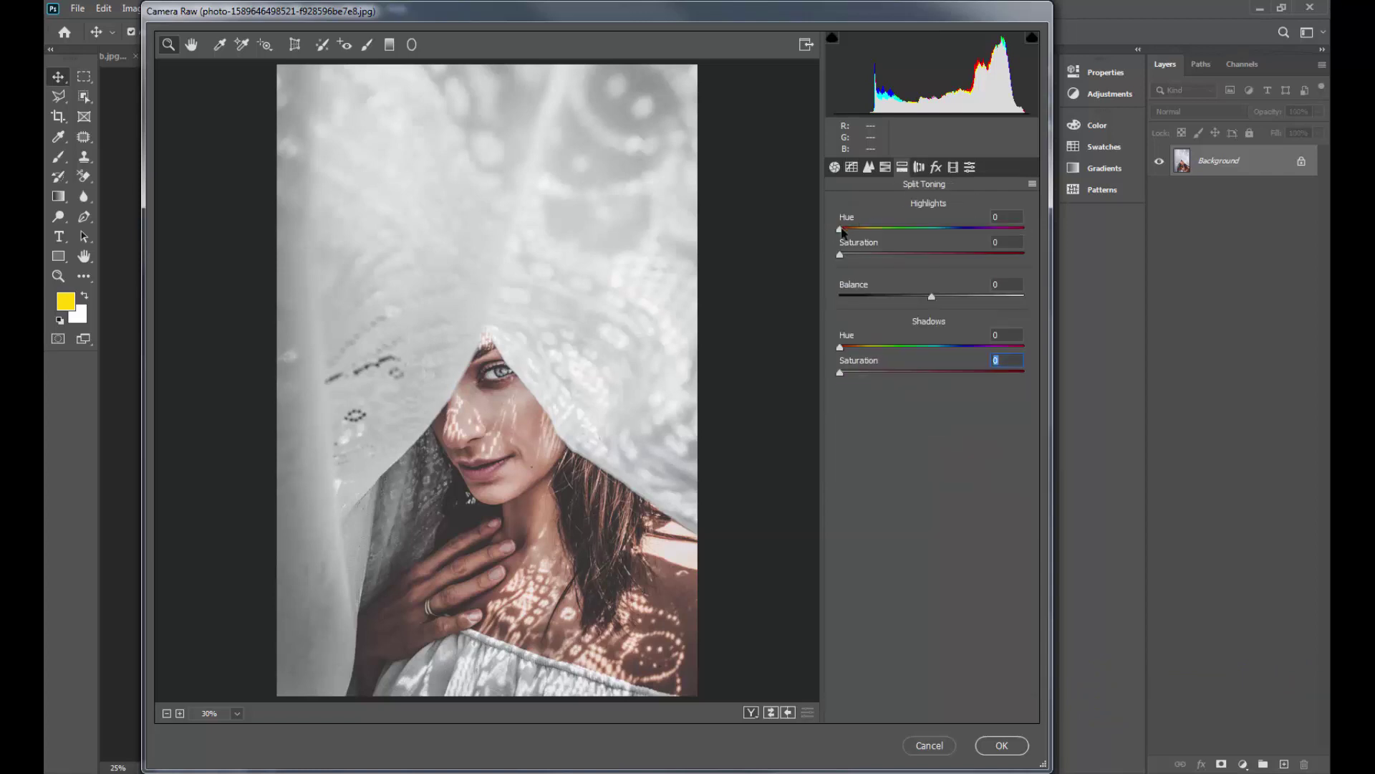
key("Tab")
left_click_drag(842, 233, 982, 235)
left_click(843, 255)
mouse_move(842, 257)
left_mouse_down()
mouse_move(869, 257)
mouse_move(857, 259)
left_mouse_up()
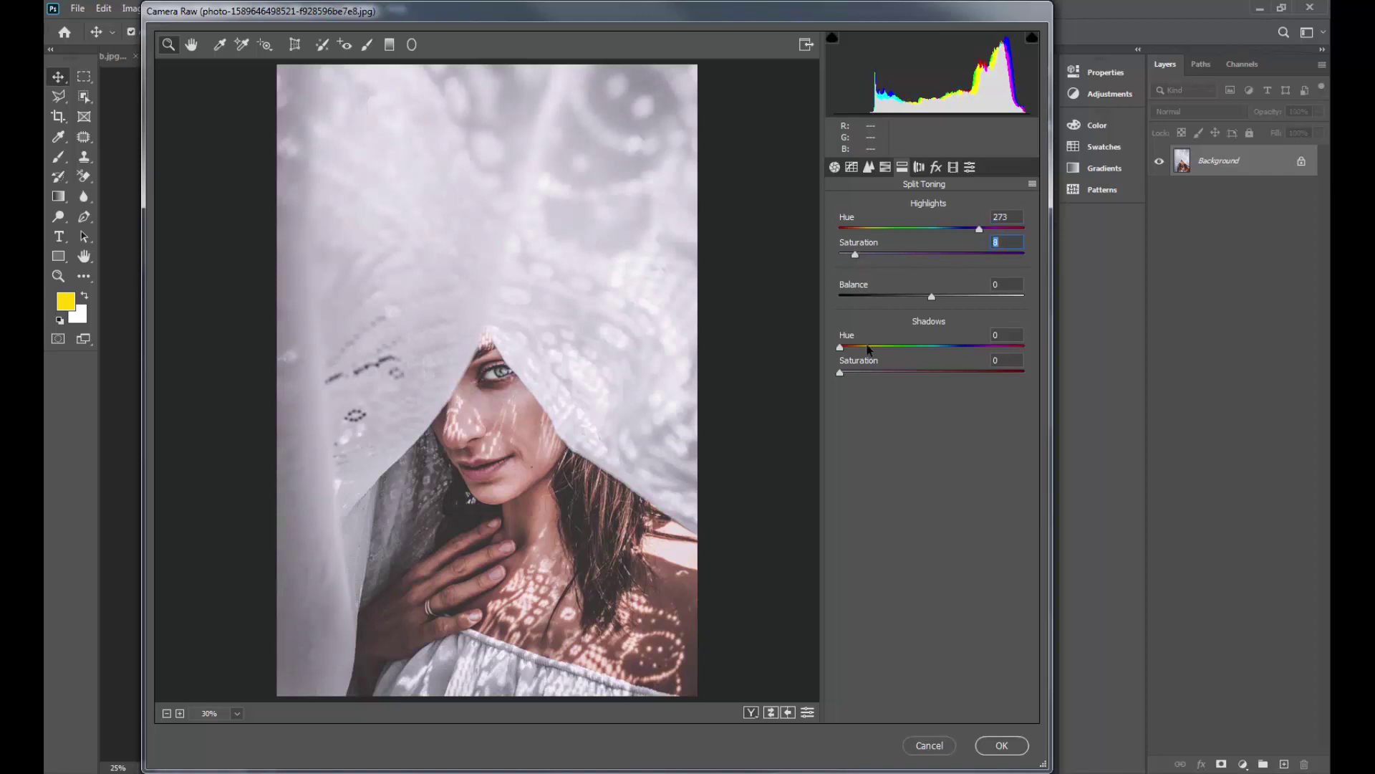
- Set split-toning shadows to hue 290, saturation 11, with Balance +3
left_click(841, 349)
mouse_move(843, 351)
left_mouse_down()
mouse_move(990, 351)
mouse_move(960, 353)
left_mouse_up()
left_click_drag(841, 373, 852, 374)
left_click_drag(927, 301, 939, 300)
- Set Texture +10, Clarity +10 and Dehaze -5
left_click(837, 167)
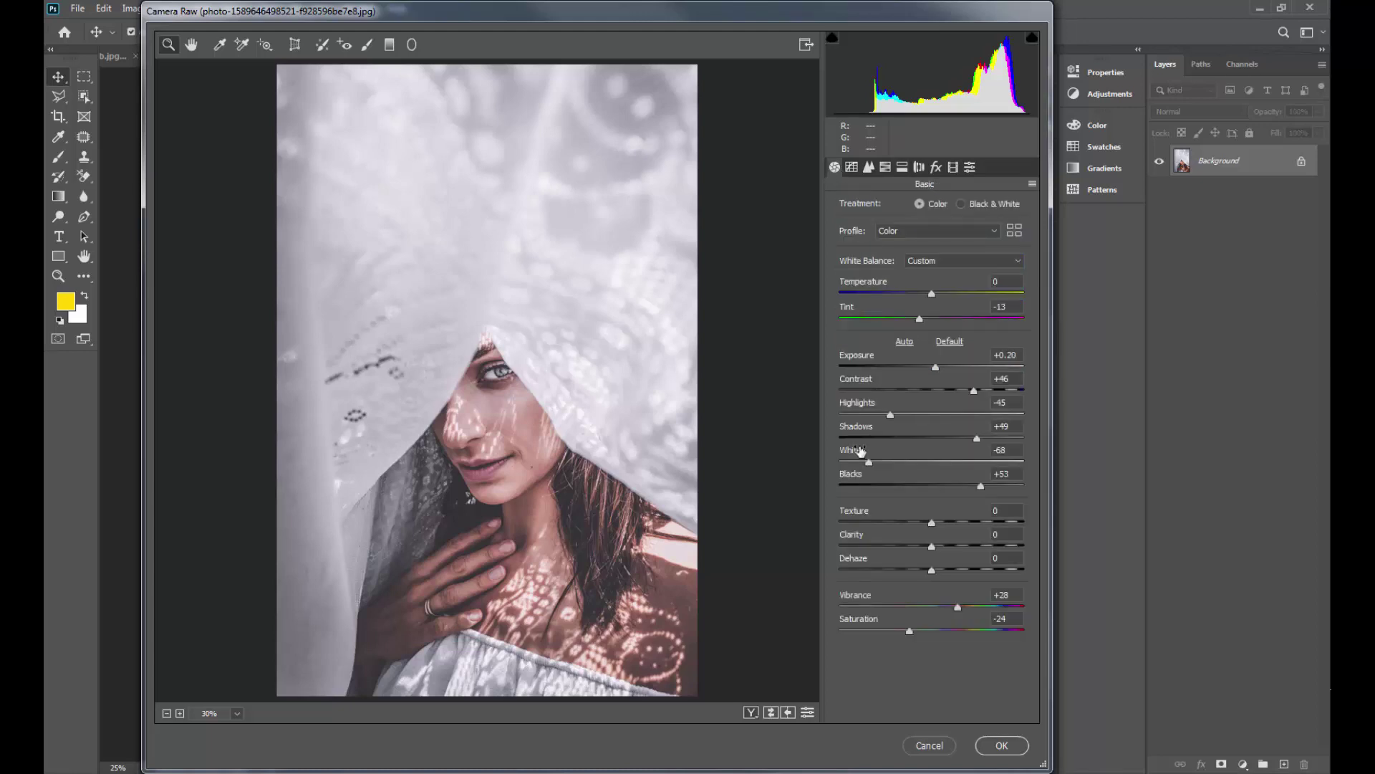
left_click(932, 523)
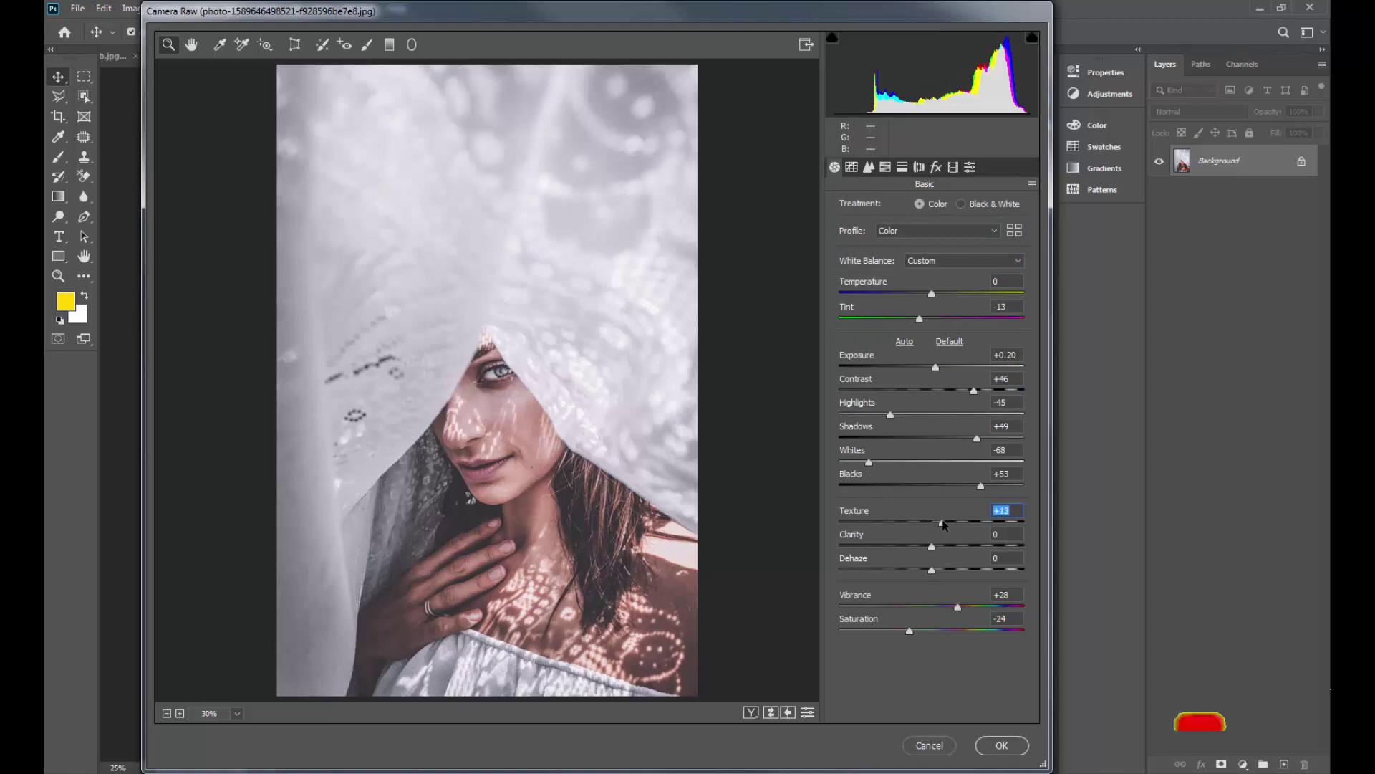
mouse_move(934, 527)
left_mouse_down()
mouse_move(944, 548)
mouse_move(904, 570)
mouse_move(928, 572)
left_mouse_up()
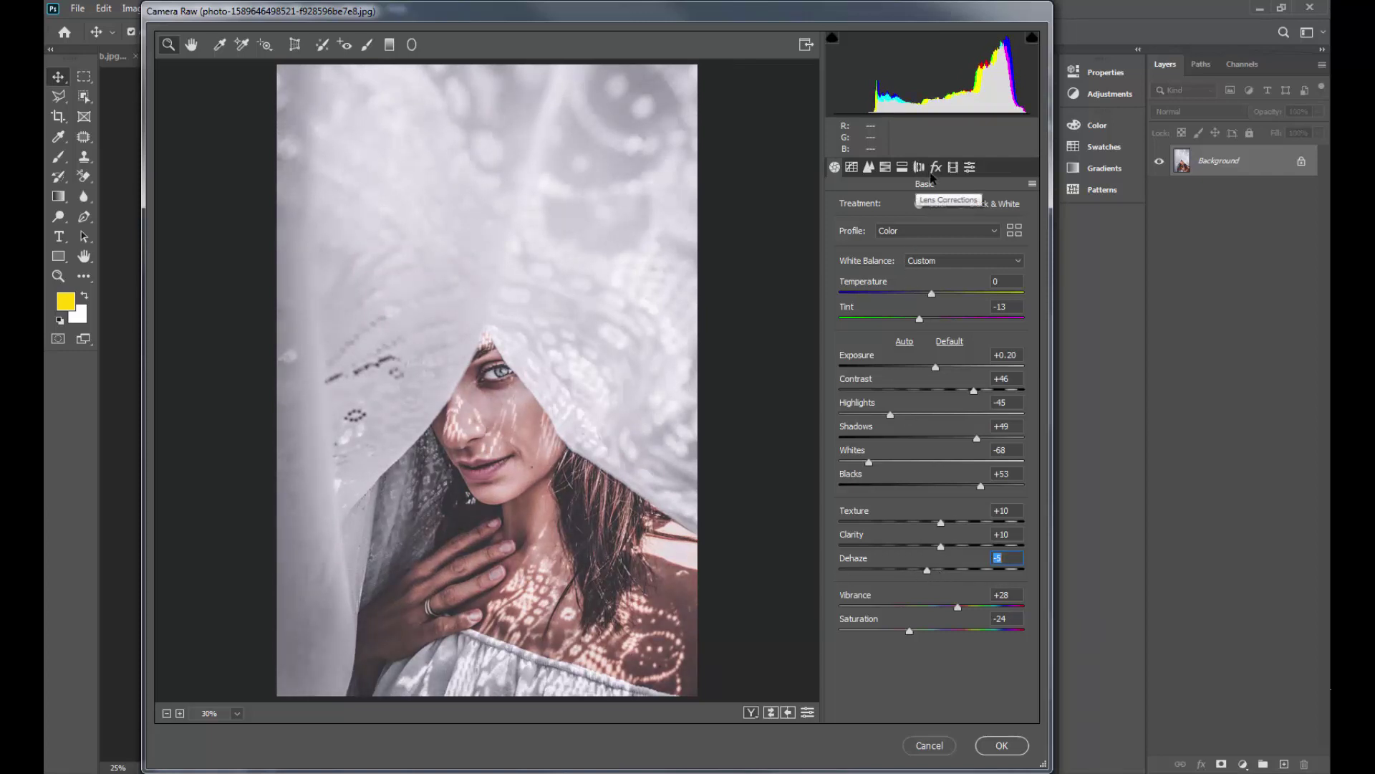
- Add a light post-crop vignette of about -12
left_click(936, 168)
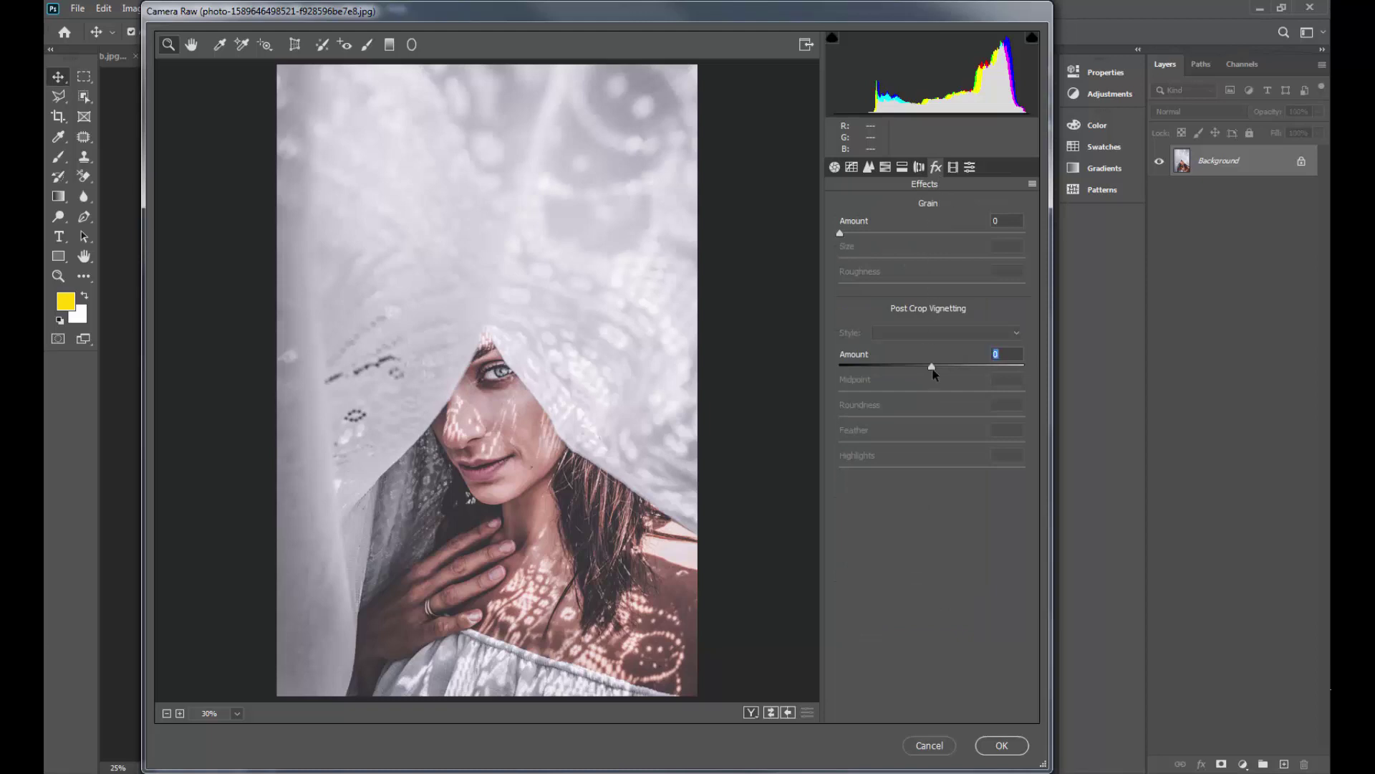
left_click_drag(932, 367, 926, 373)
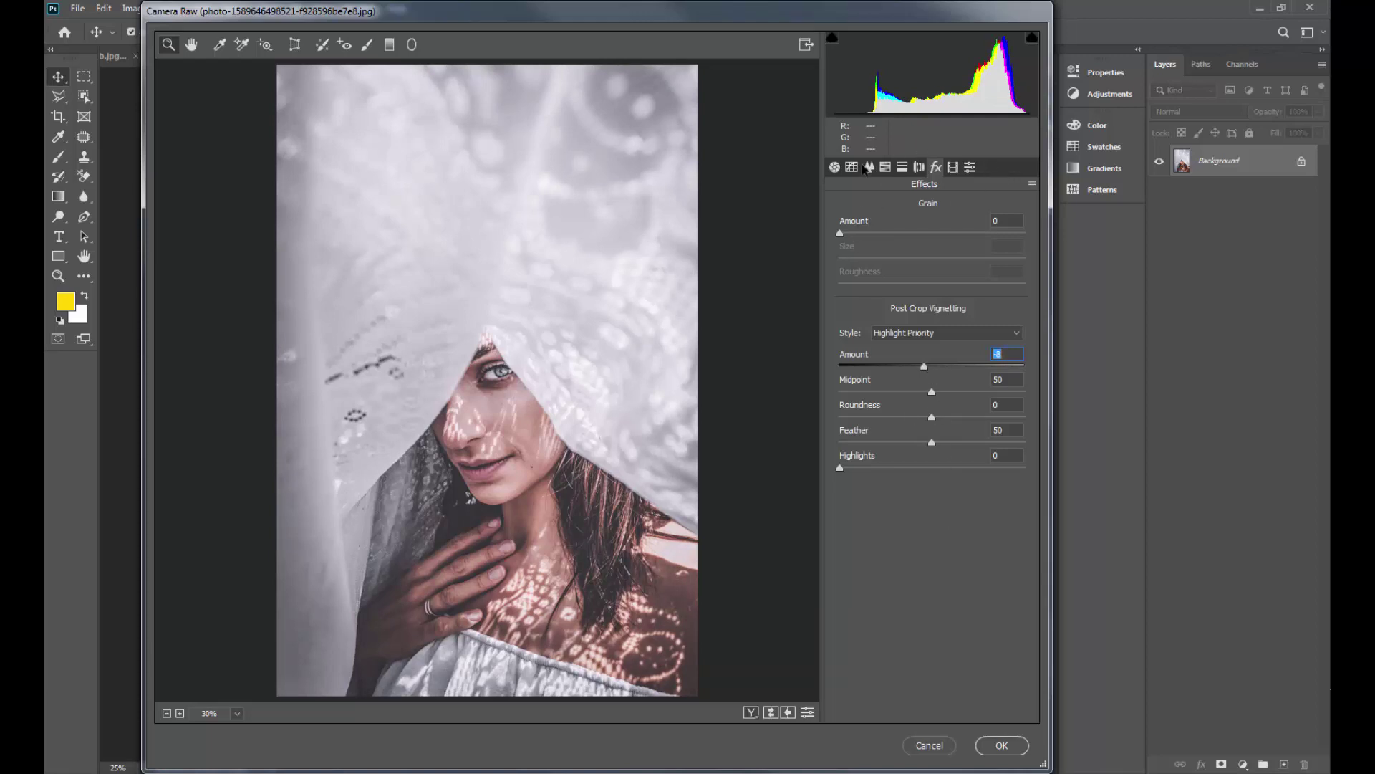
left_click(834, 168)
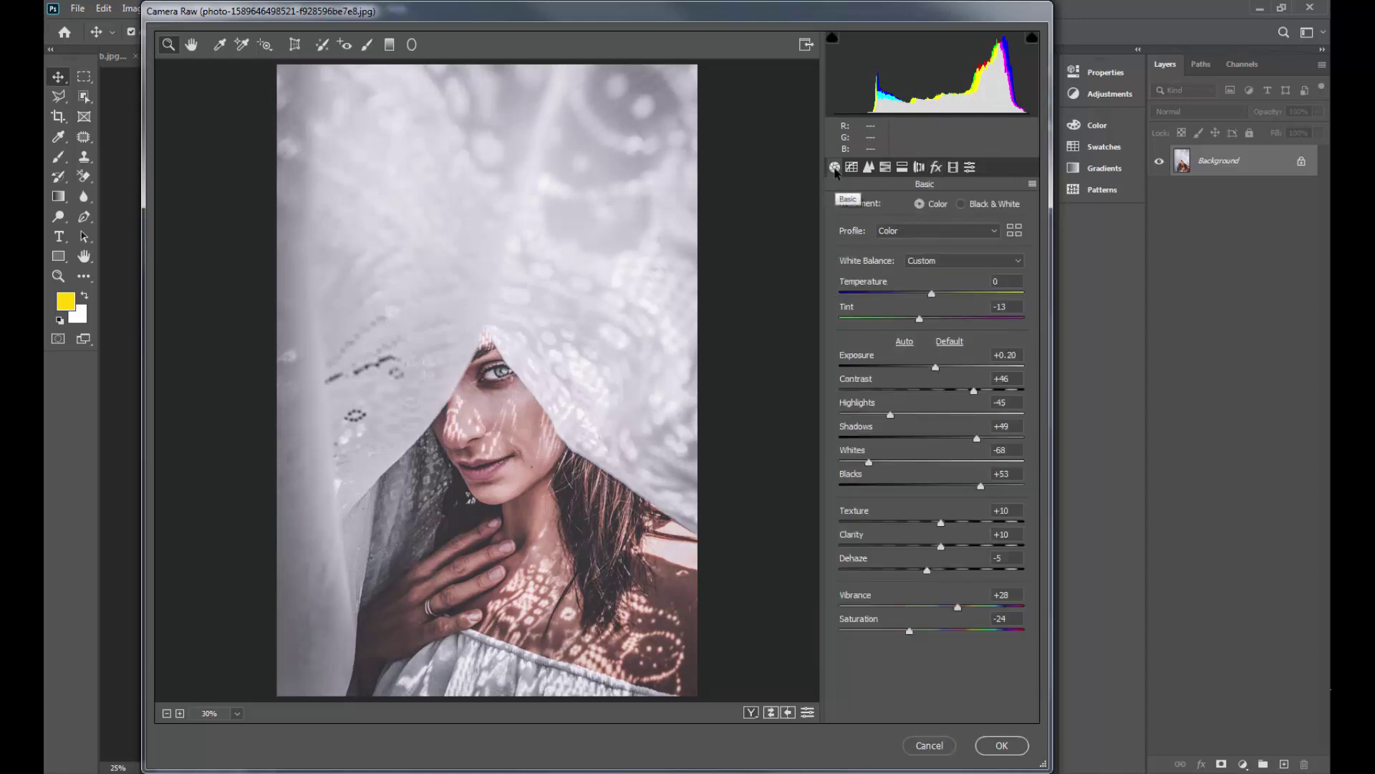
- Save the Camera Raw settings as preset '1' on the Desktop and apply the filter to the portrait
left_click(1032, 184)
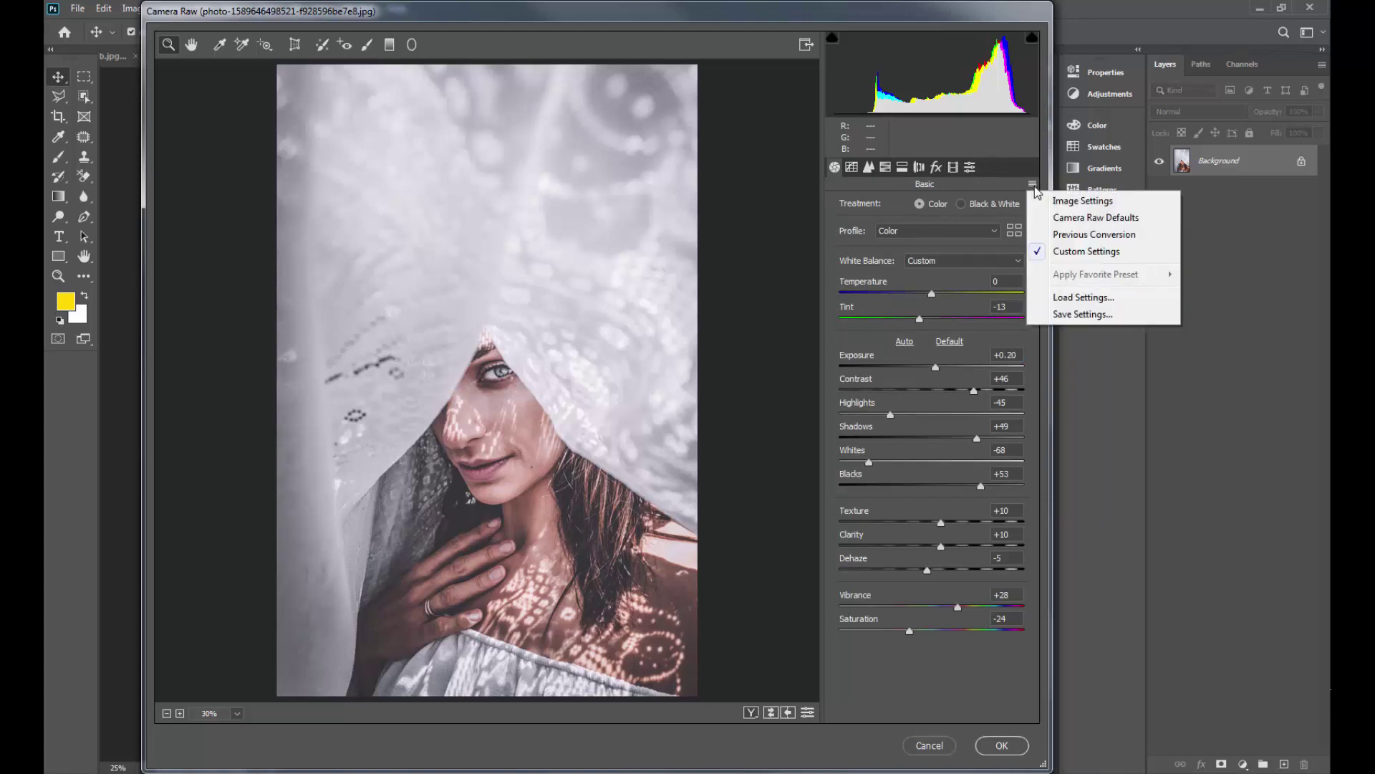
left_click(1069, 313)
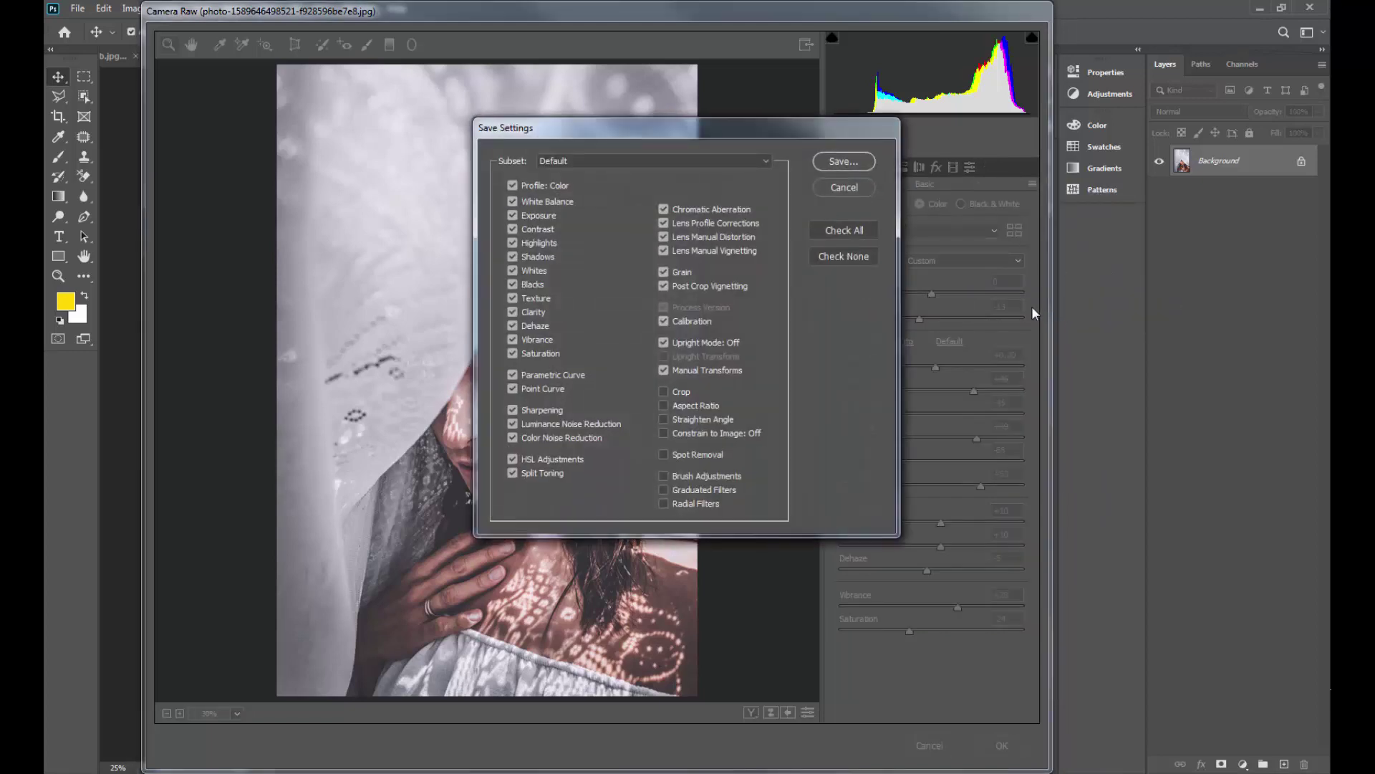
left_click(834, 164)
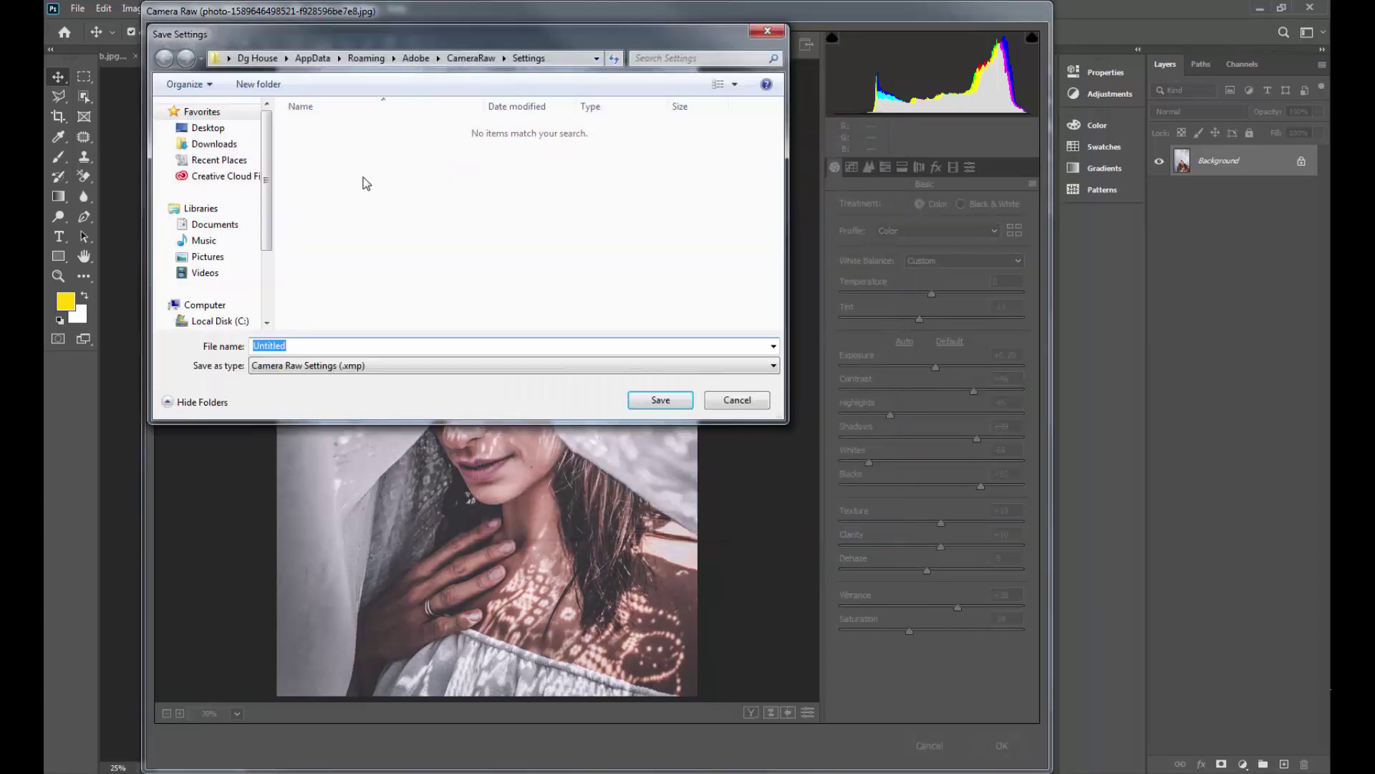
left_click(208, 128)
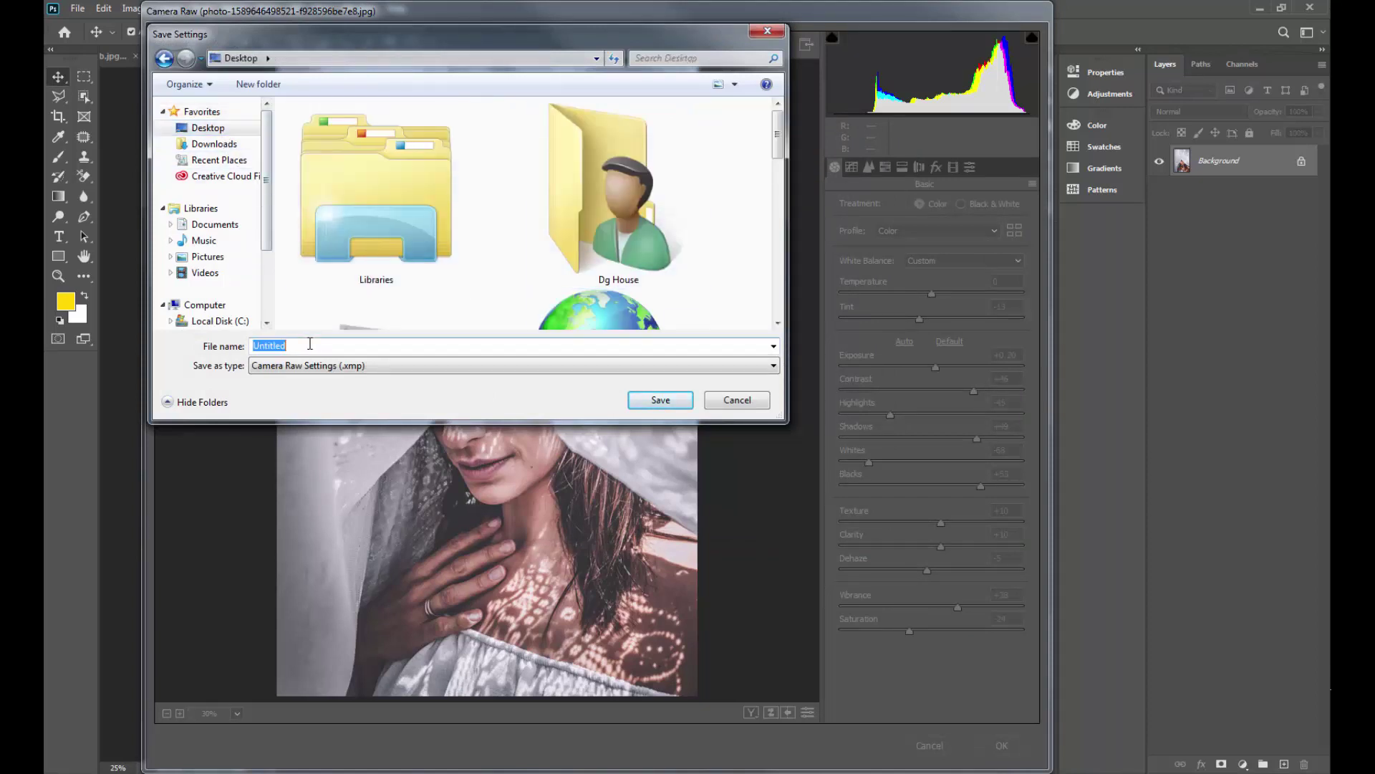
type("1")
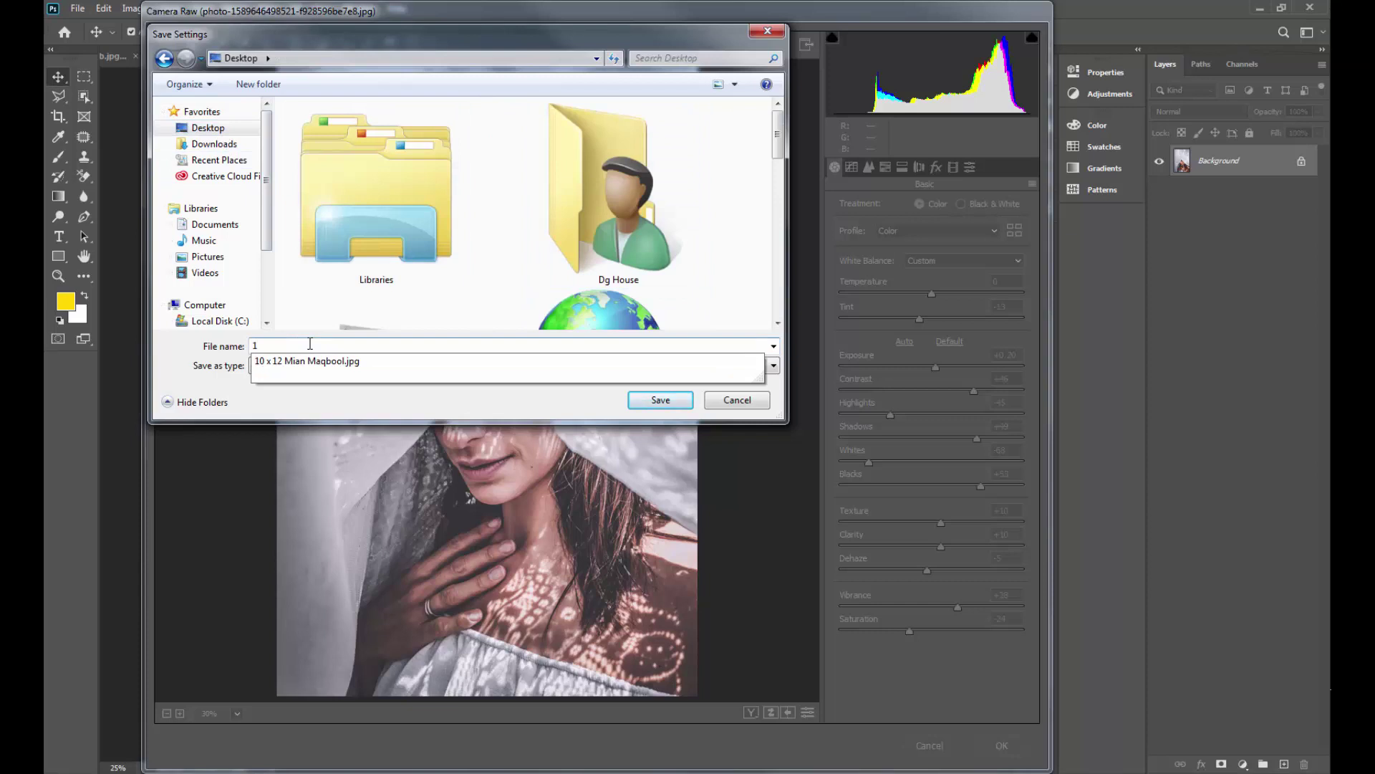
key("Return")
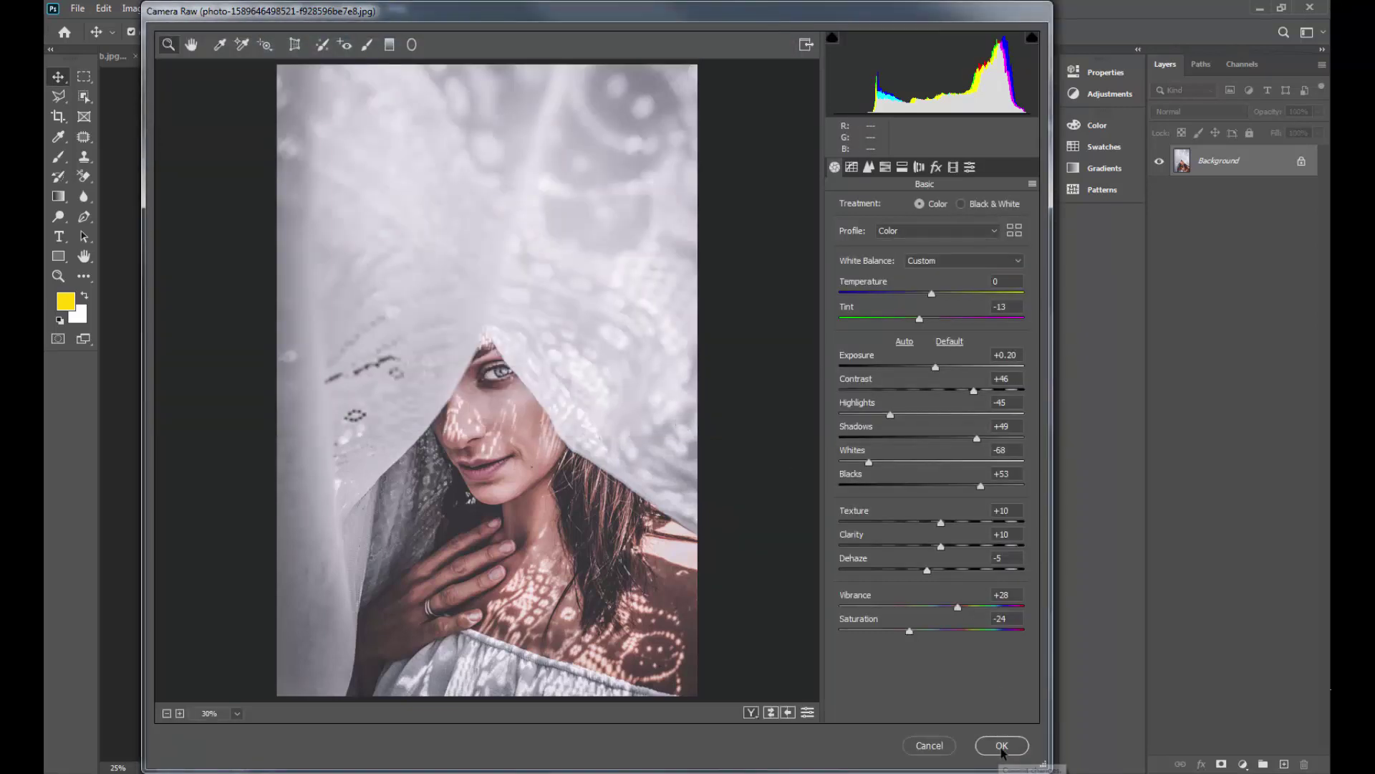
left_click(1001, 746)
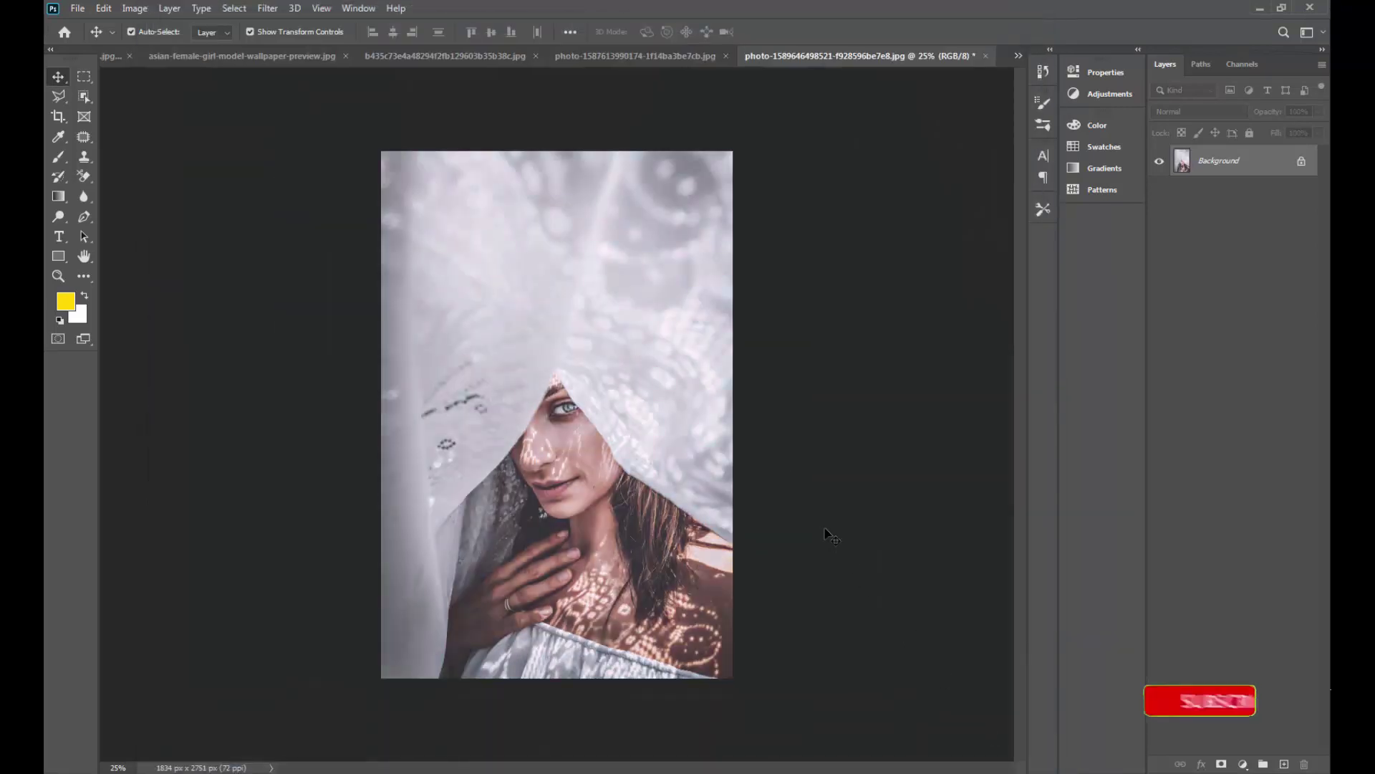
- Open the laptop photo in Camera Raw and load the saved preset '1'
left_click(664, 60)
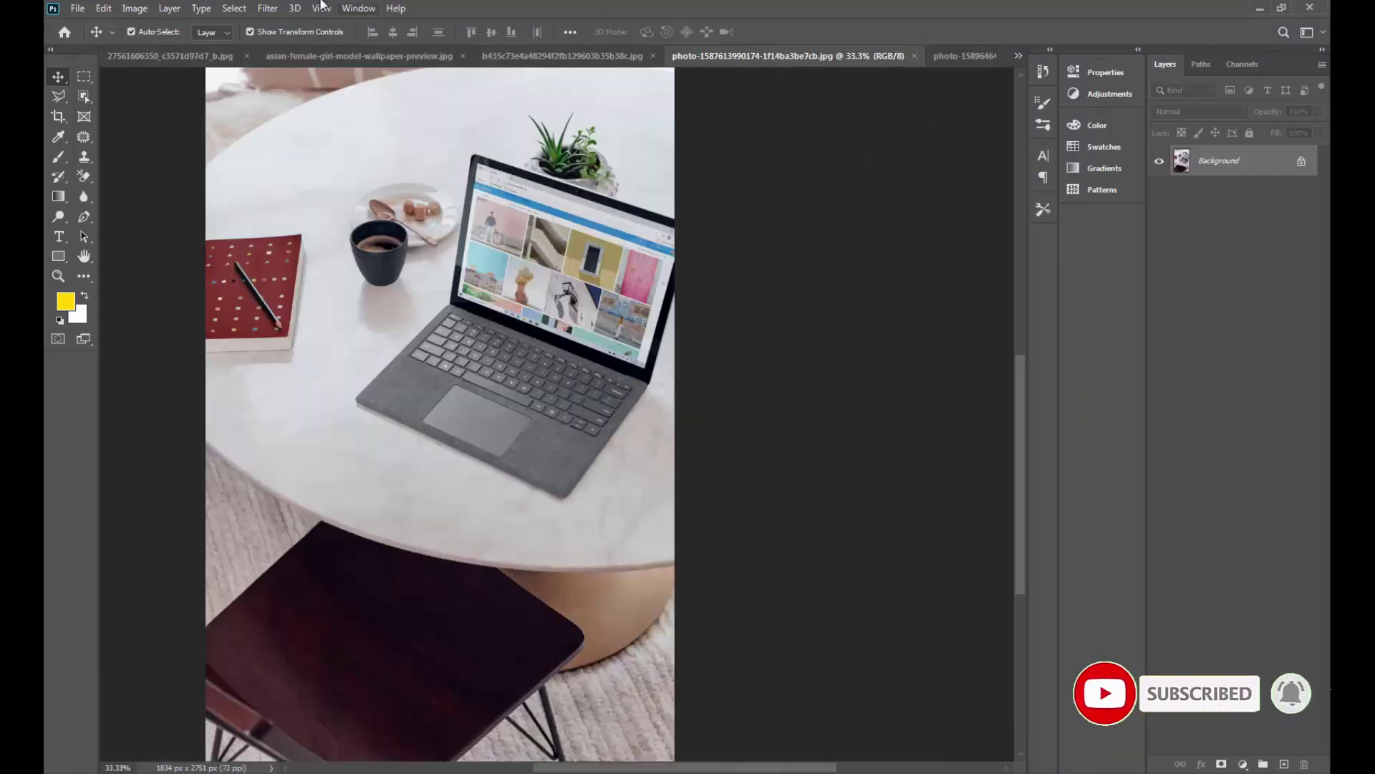
left_click(268, 8)
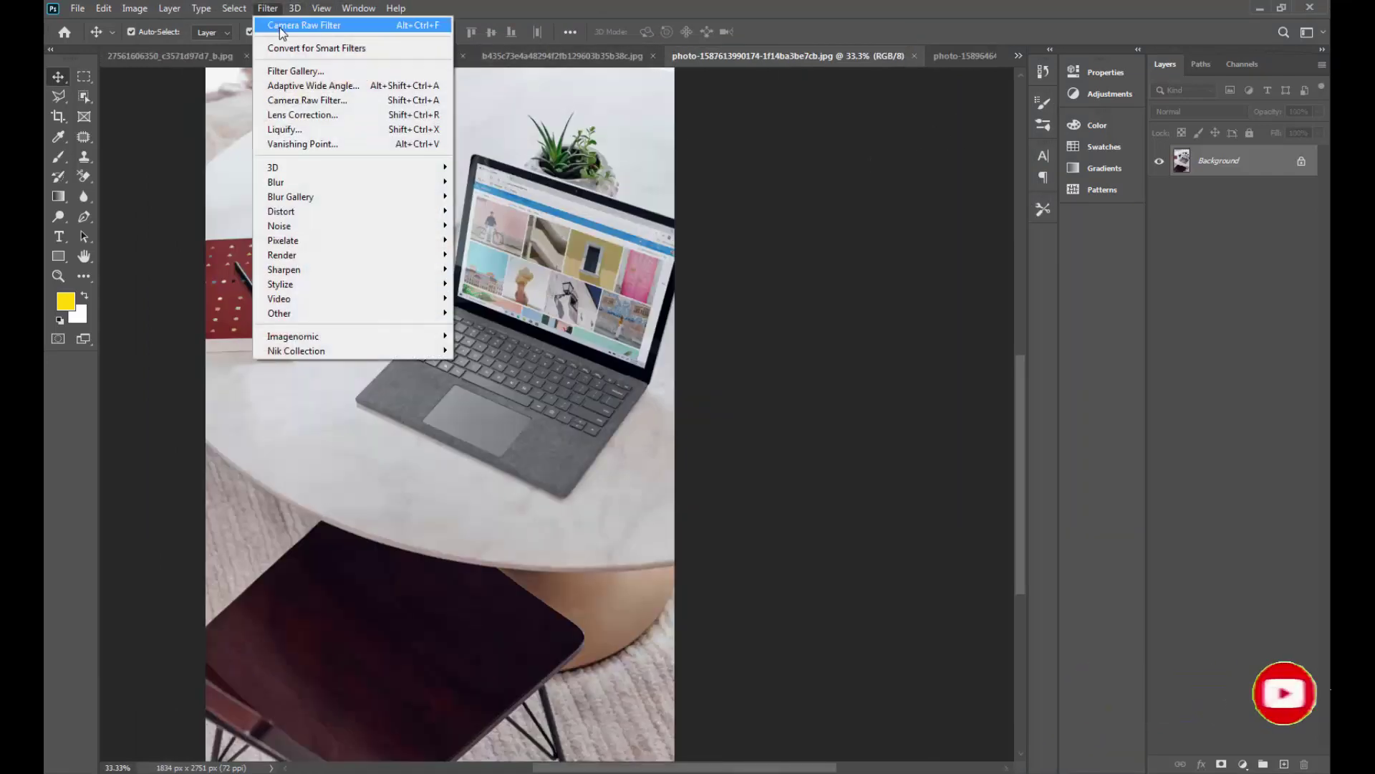
left_click(304, 99)
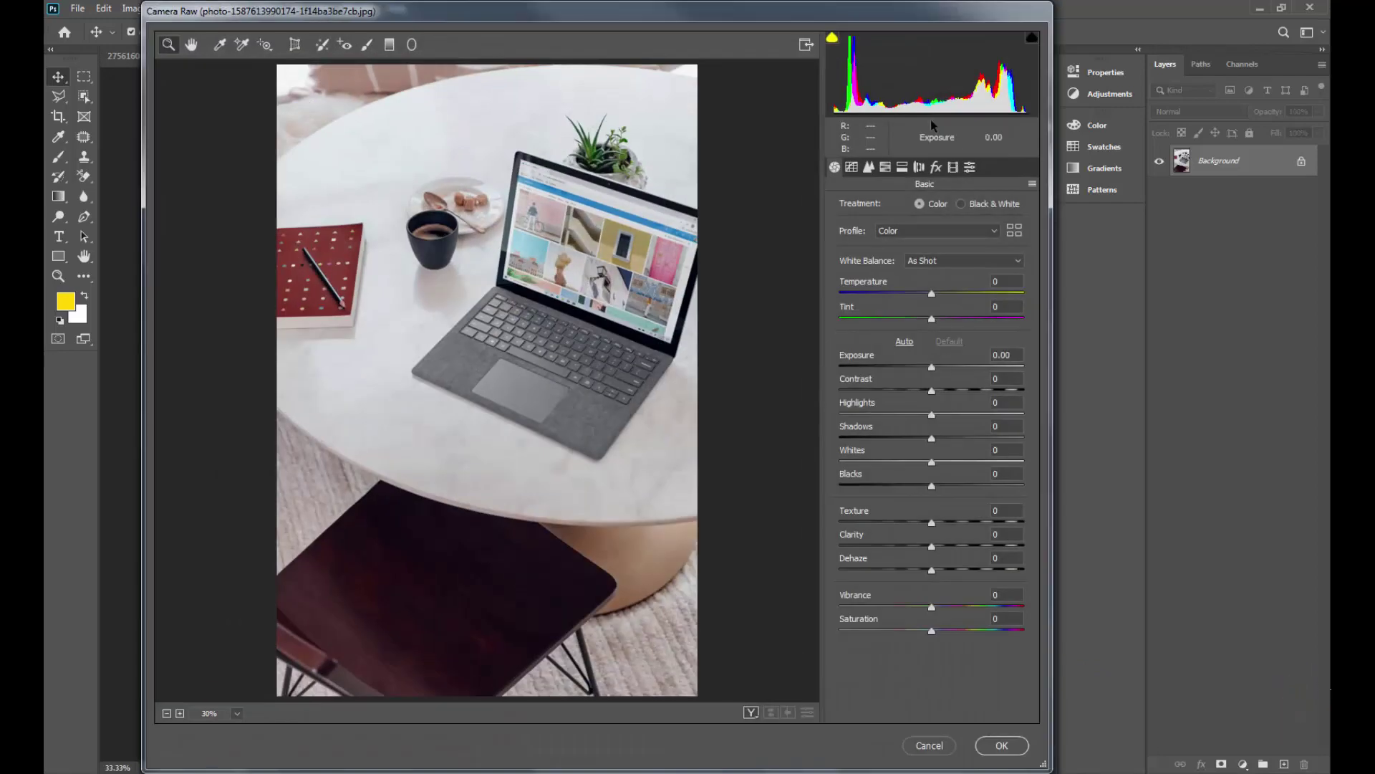
left_click(1028, 185)
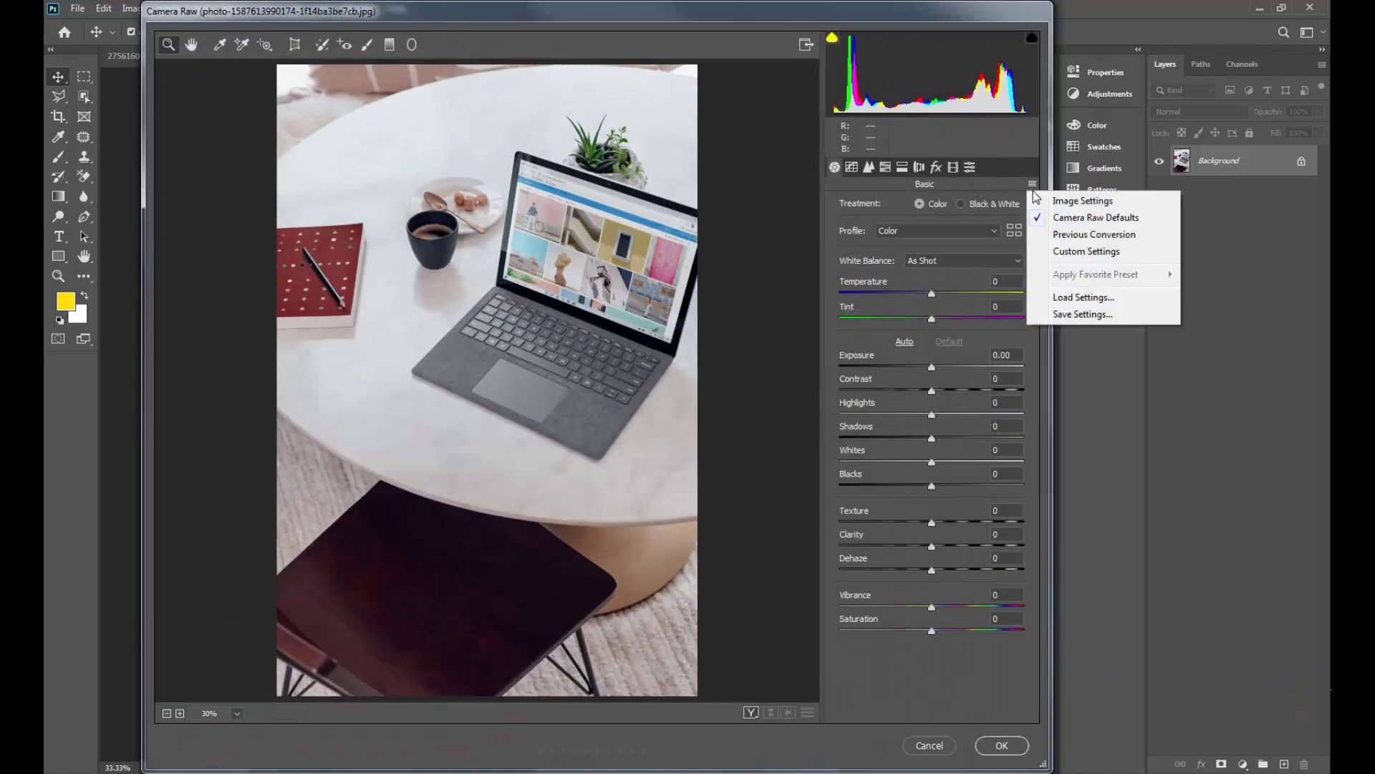
left_click(1094, 292)
left_click(359, 195)
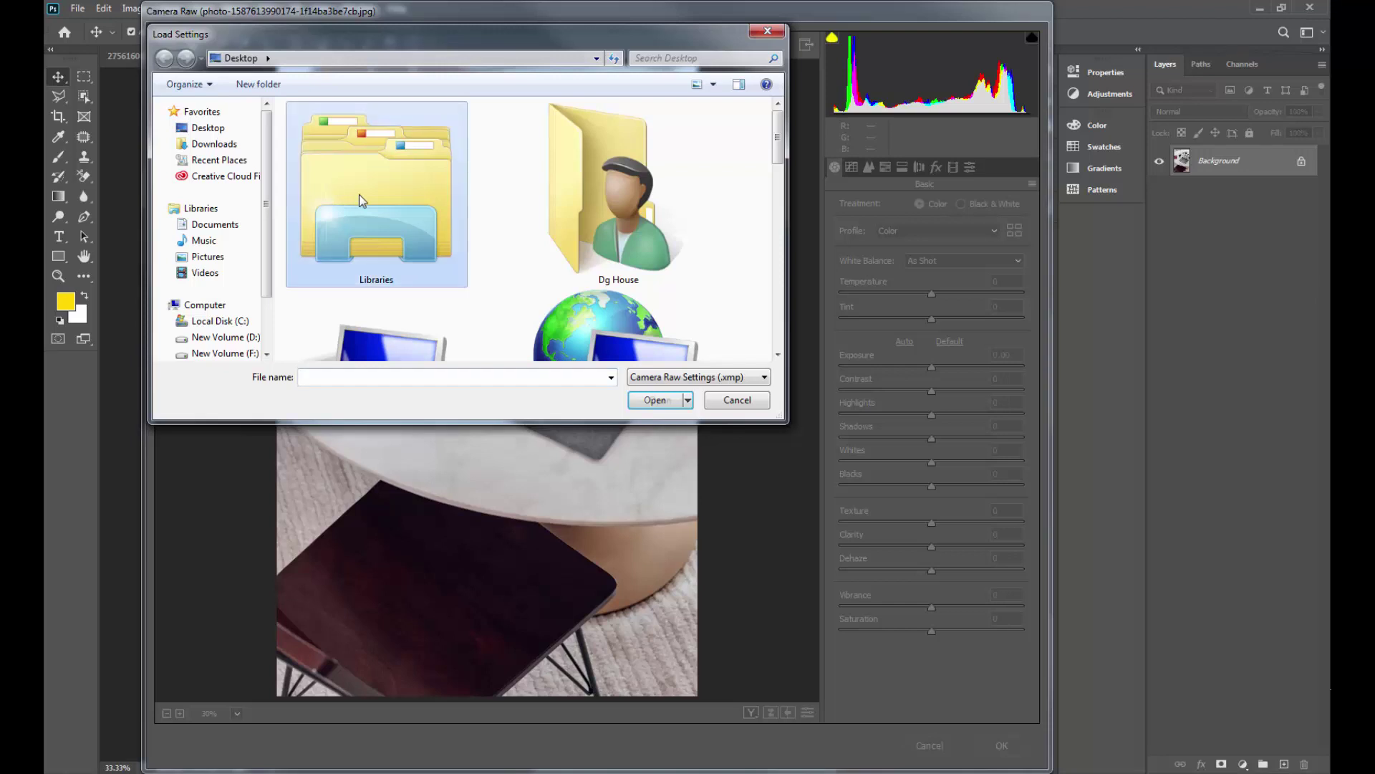
scroll(359, 194, "down", 3)
left_click(557, 222)
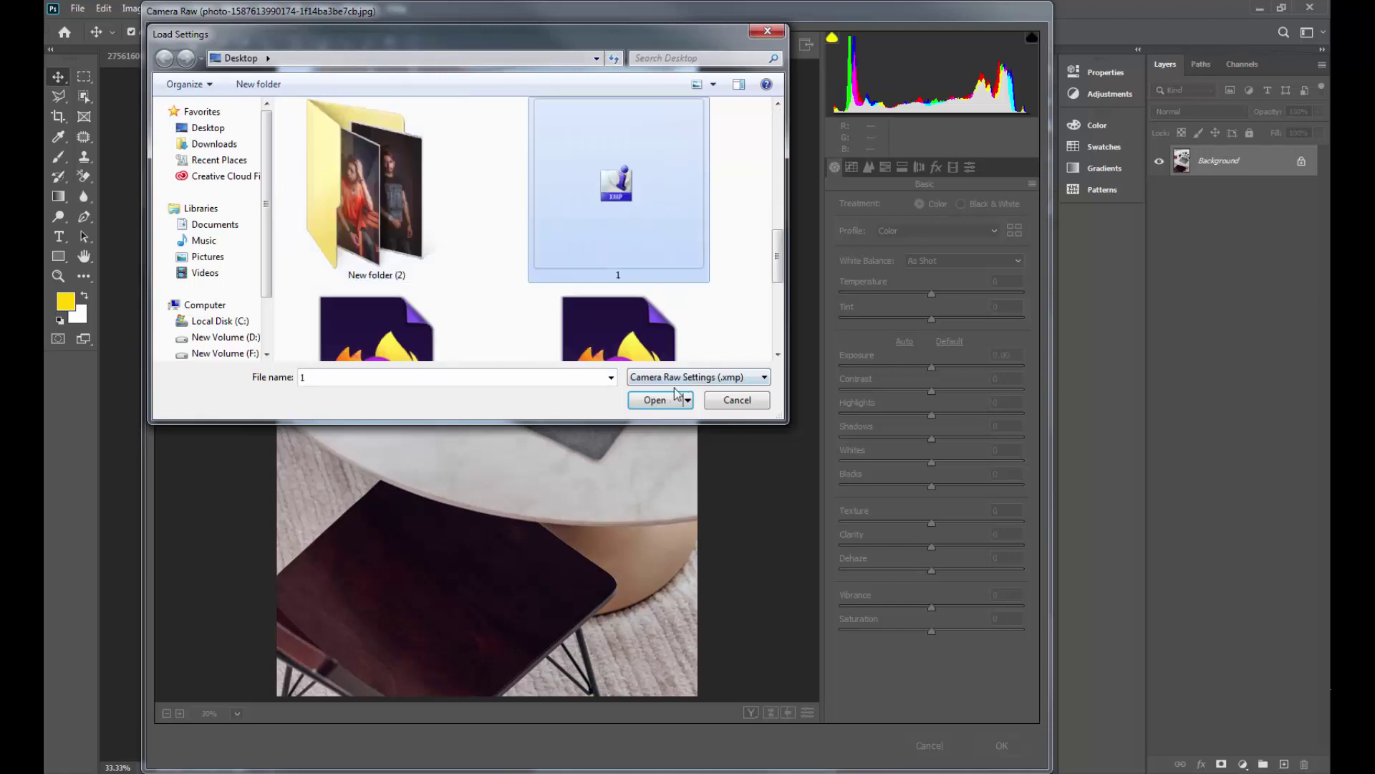
left_click(655, 402)
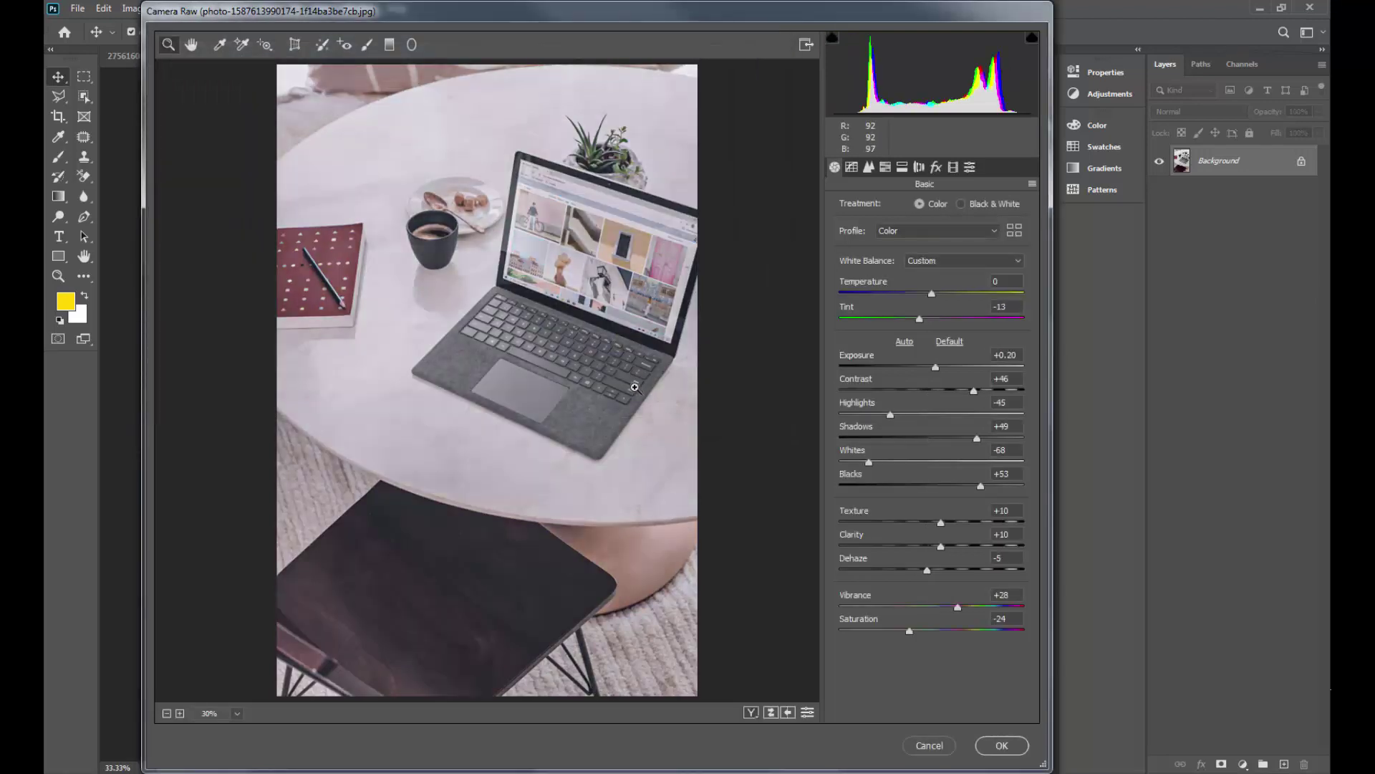
- Apply the grade, then undo and redo to compare with the original
left_click(995, 745)
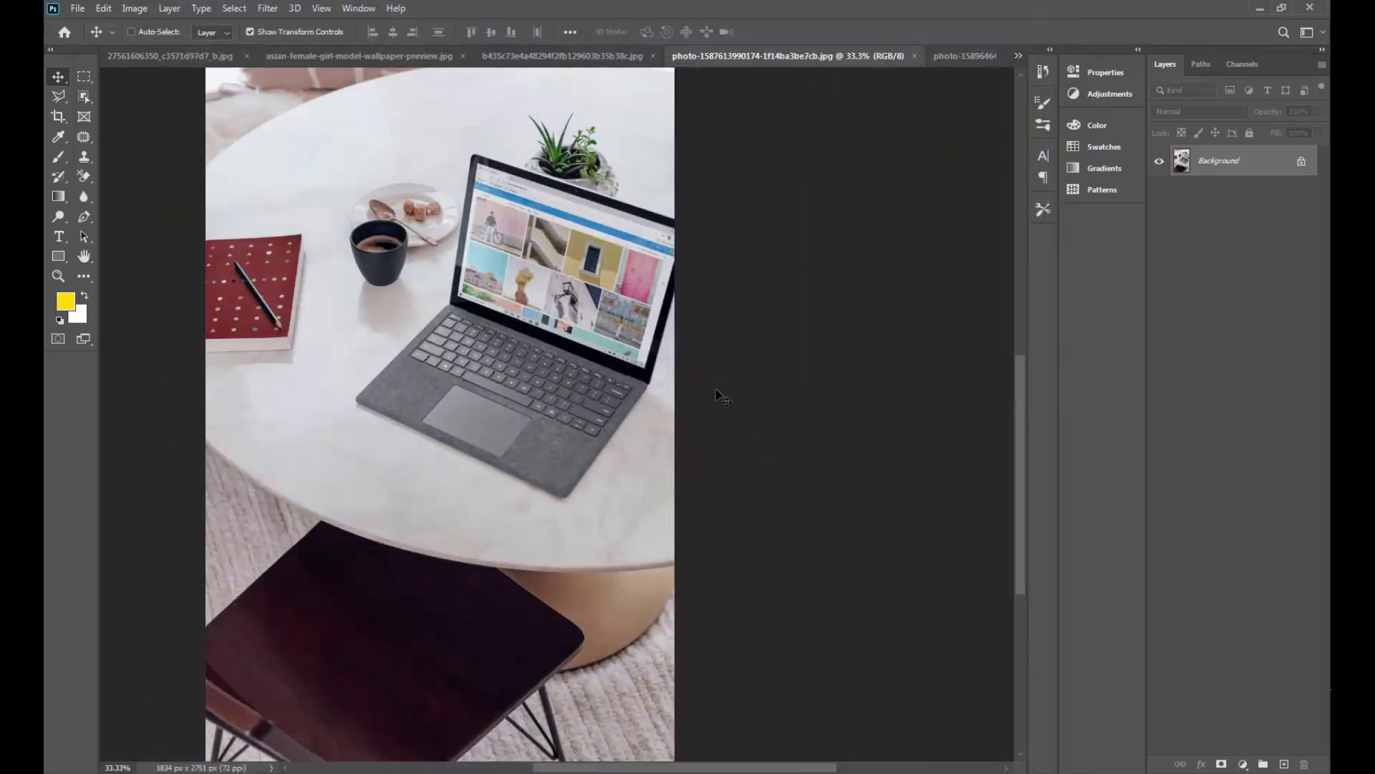
key("ctrl+z")
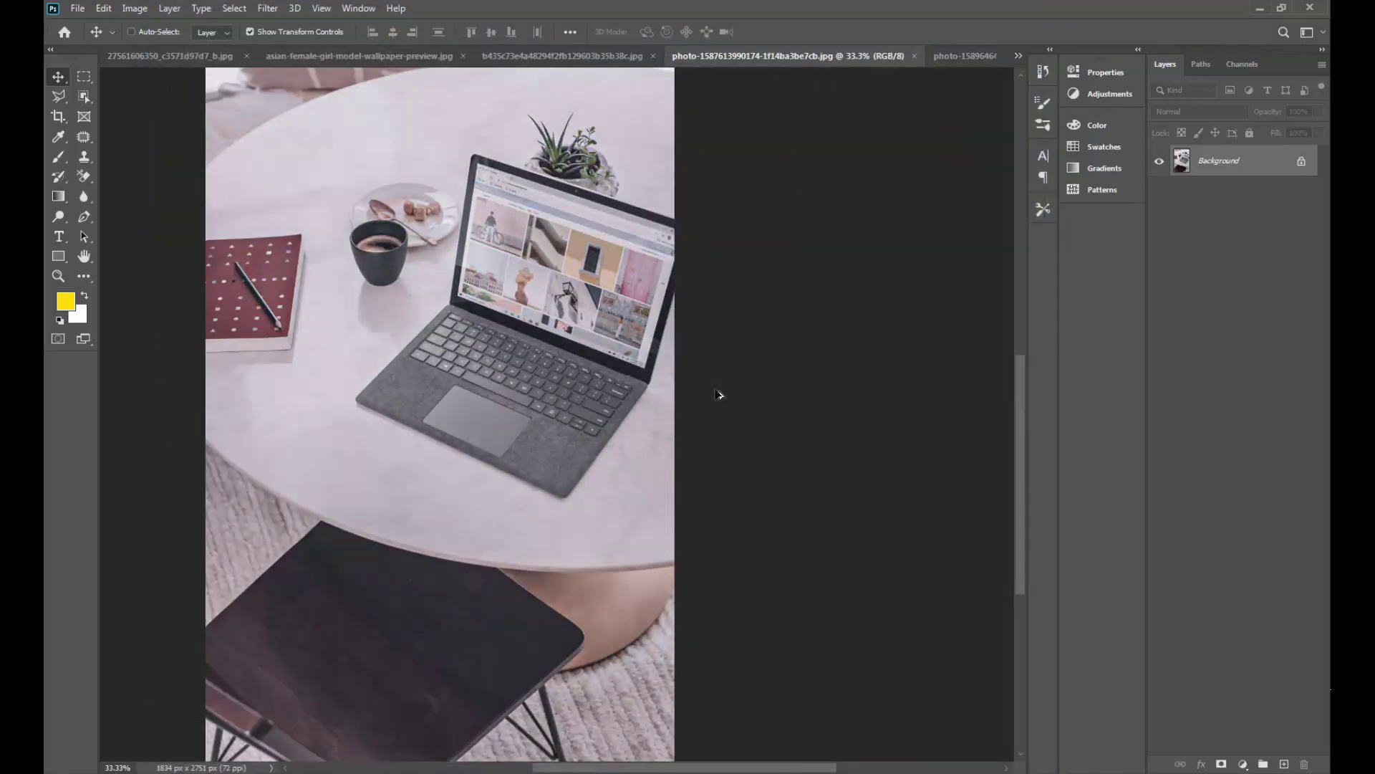
key("ctrl+shift+z")
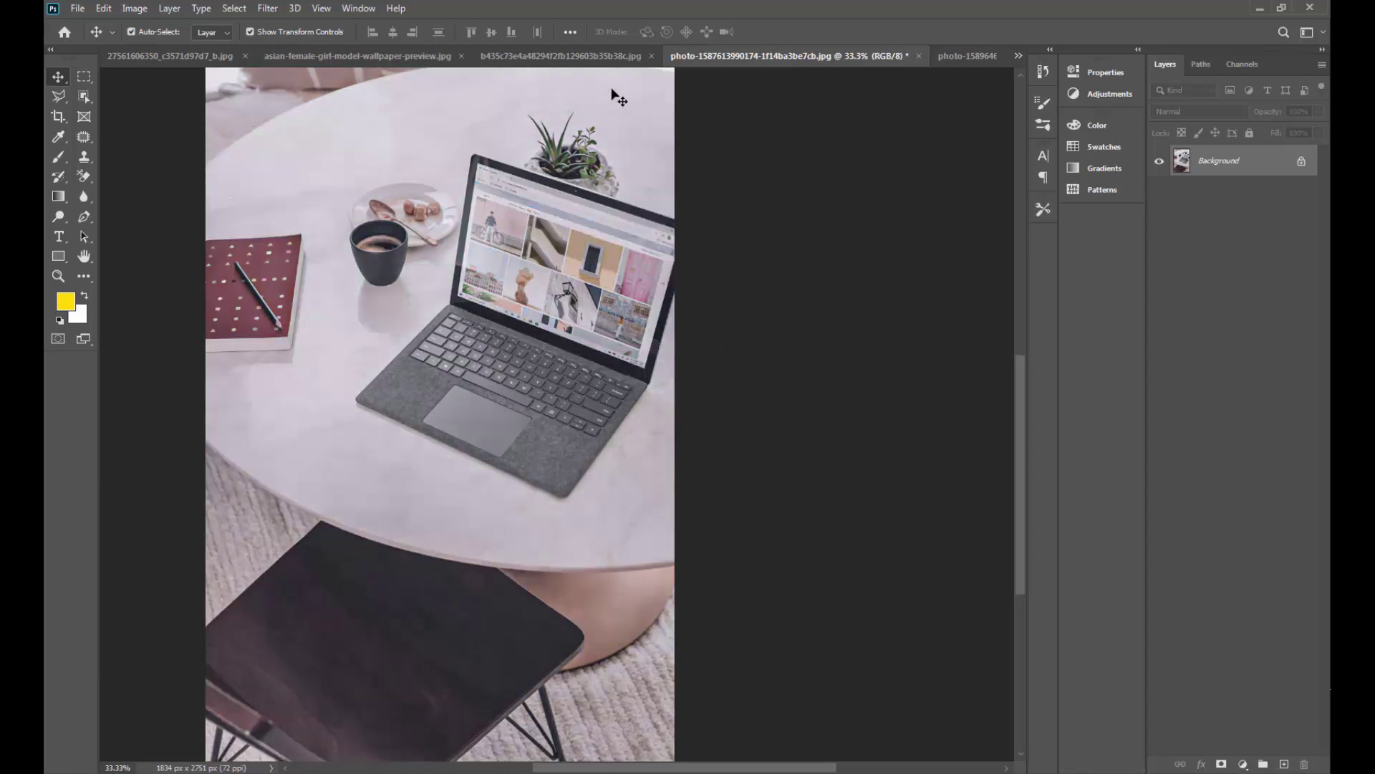
- Load the saved 1.xmp Camera Raw preset onto the wedding couple photo and accept it
left_click(566, 56)
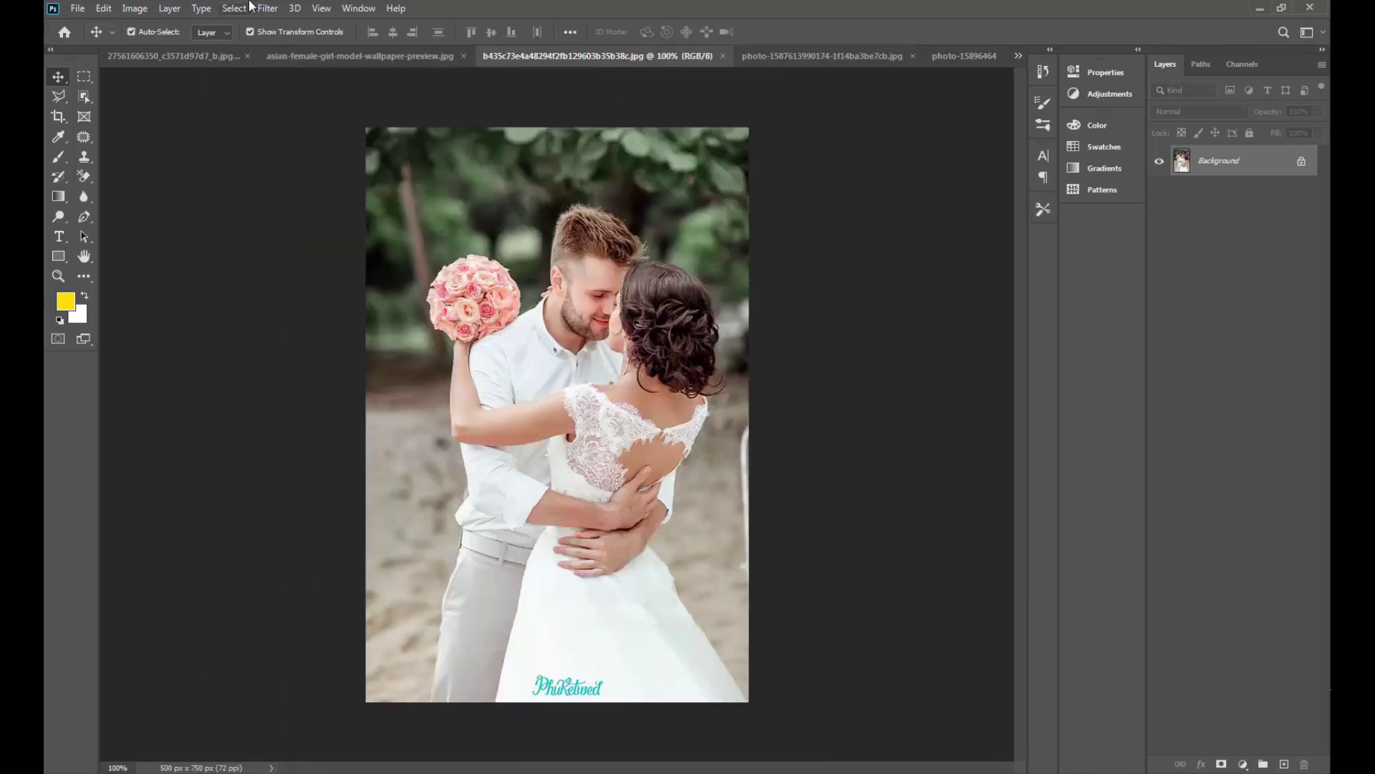
left_click(272, 11)
left_click(351, 99)
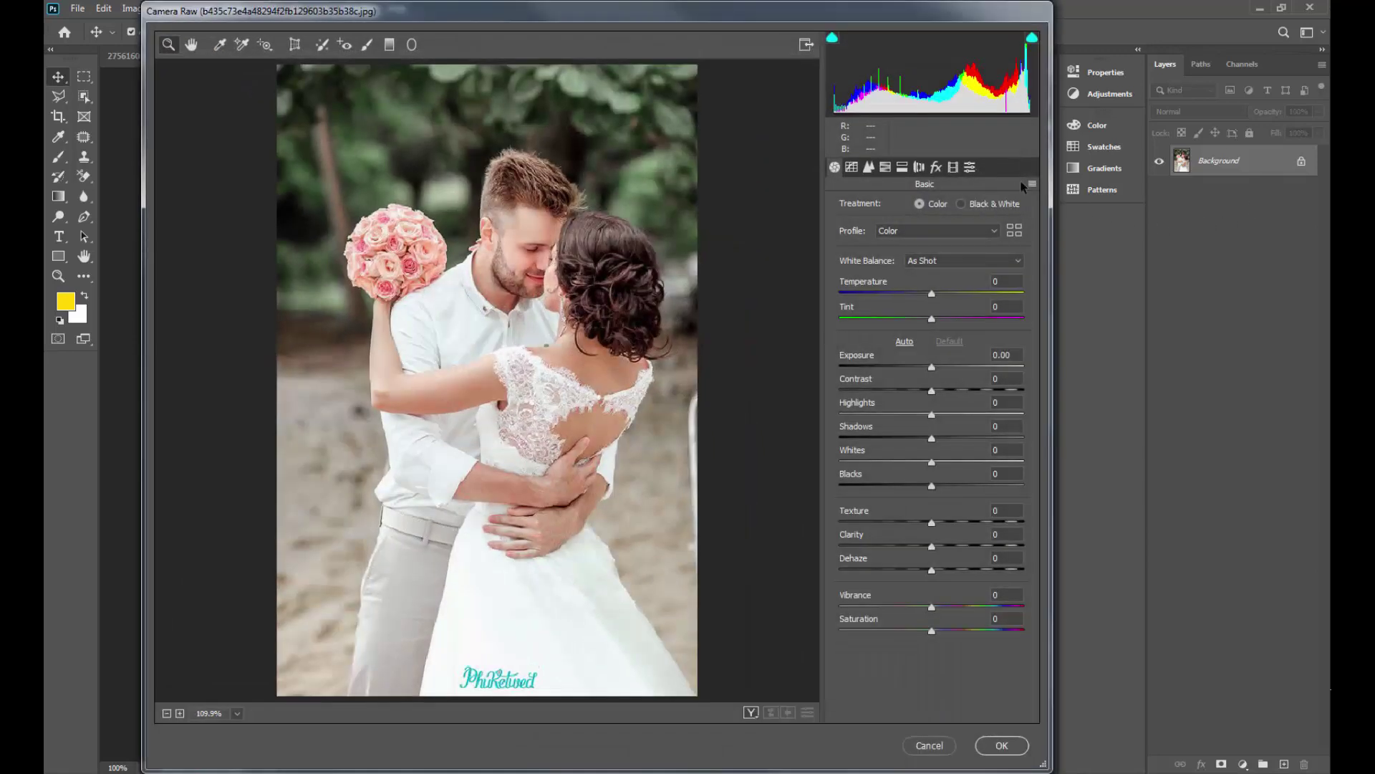
left_click(1032, 184)
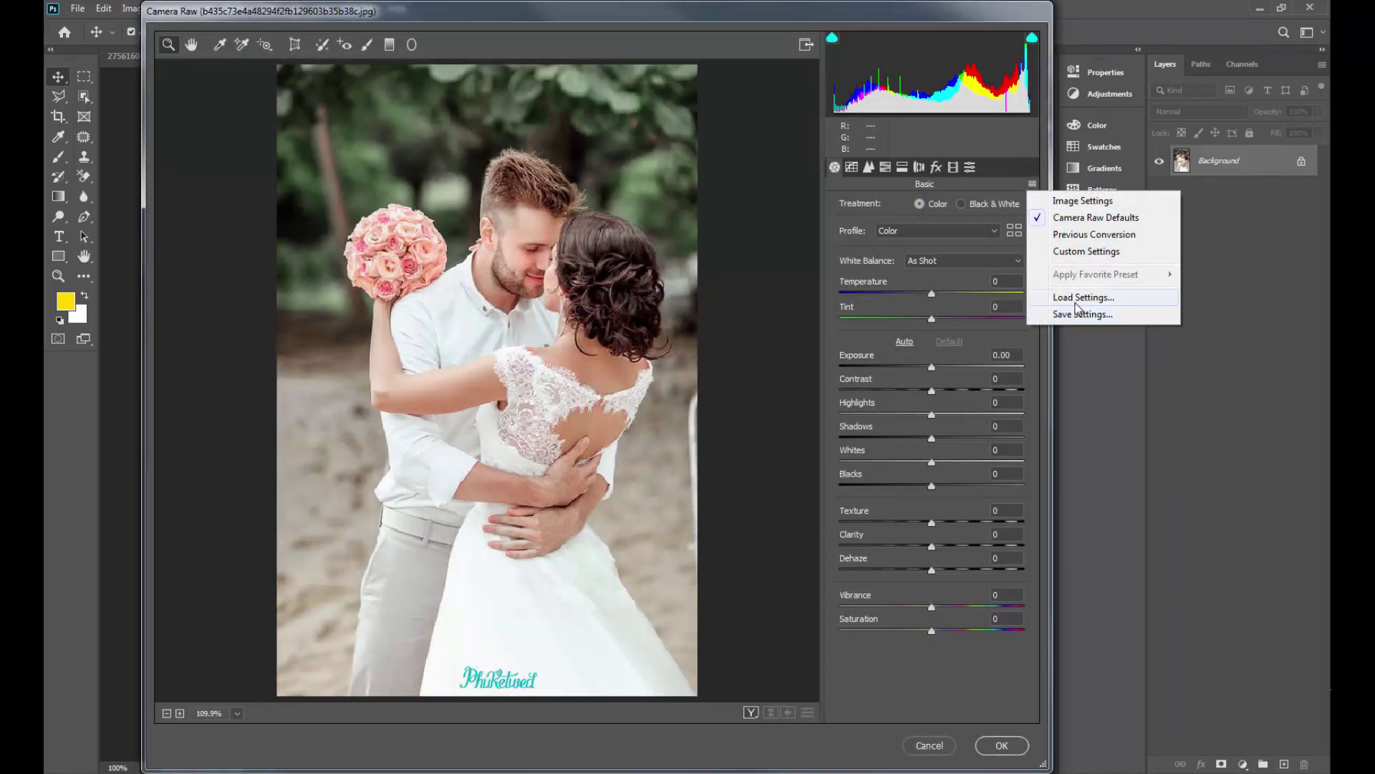
left_click(1056, 298)
scroll(641, 321, "down", 3)
scroll(642, 321, "down", 3)
left_click(649, 259)
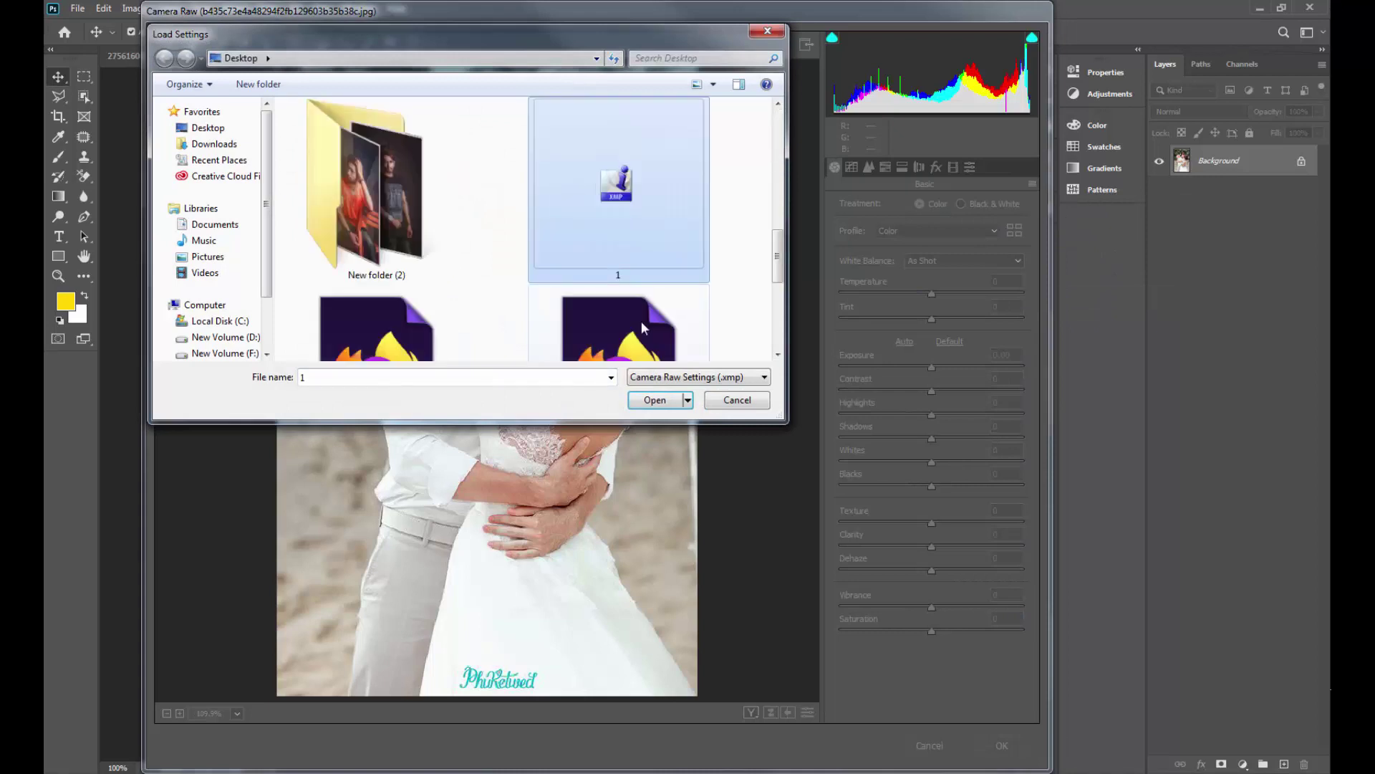
left_click(664, 395)
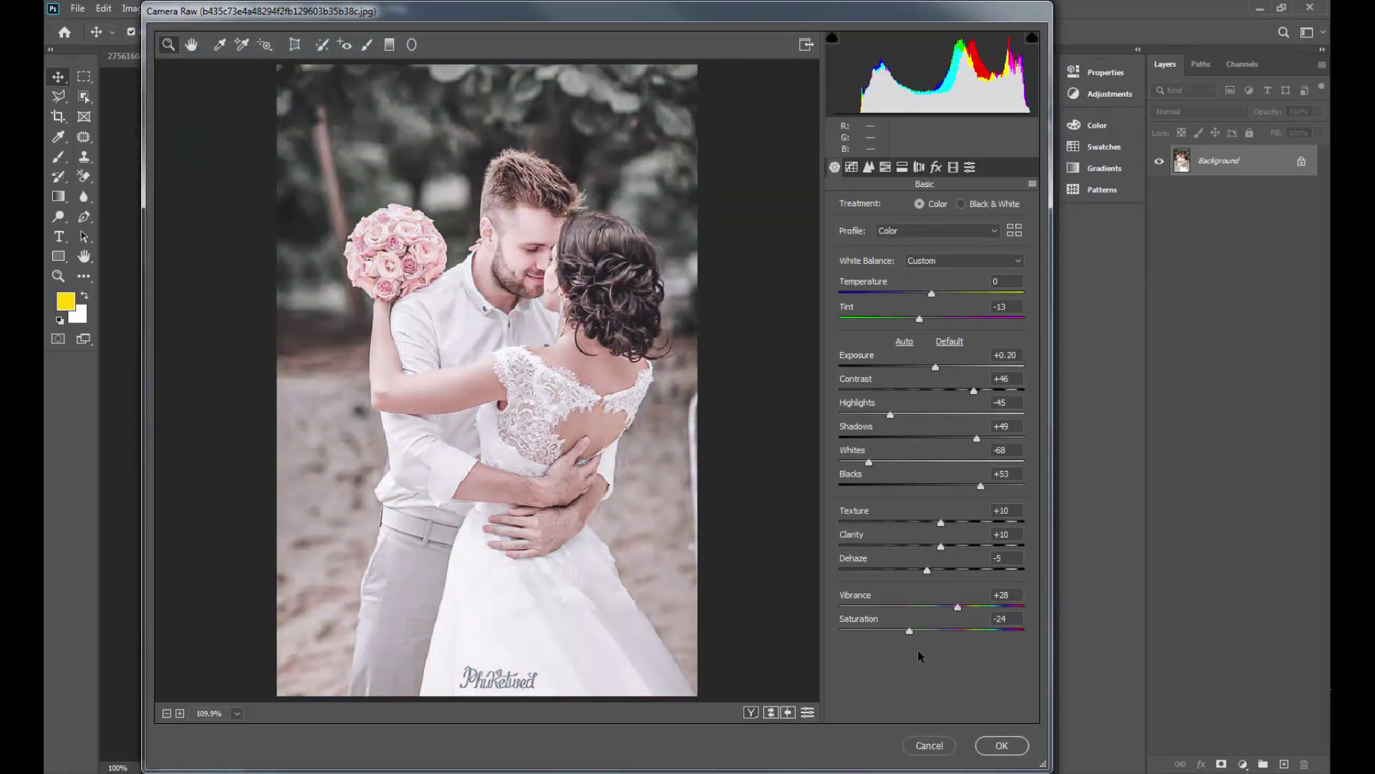
left_click(1000, 745)
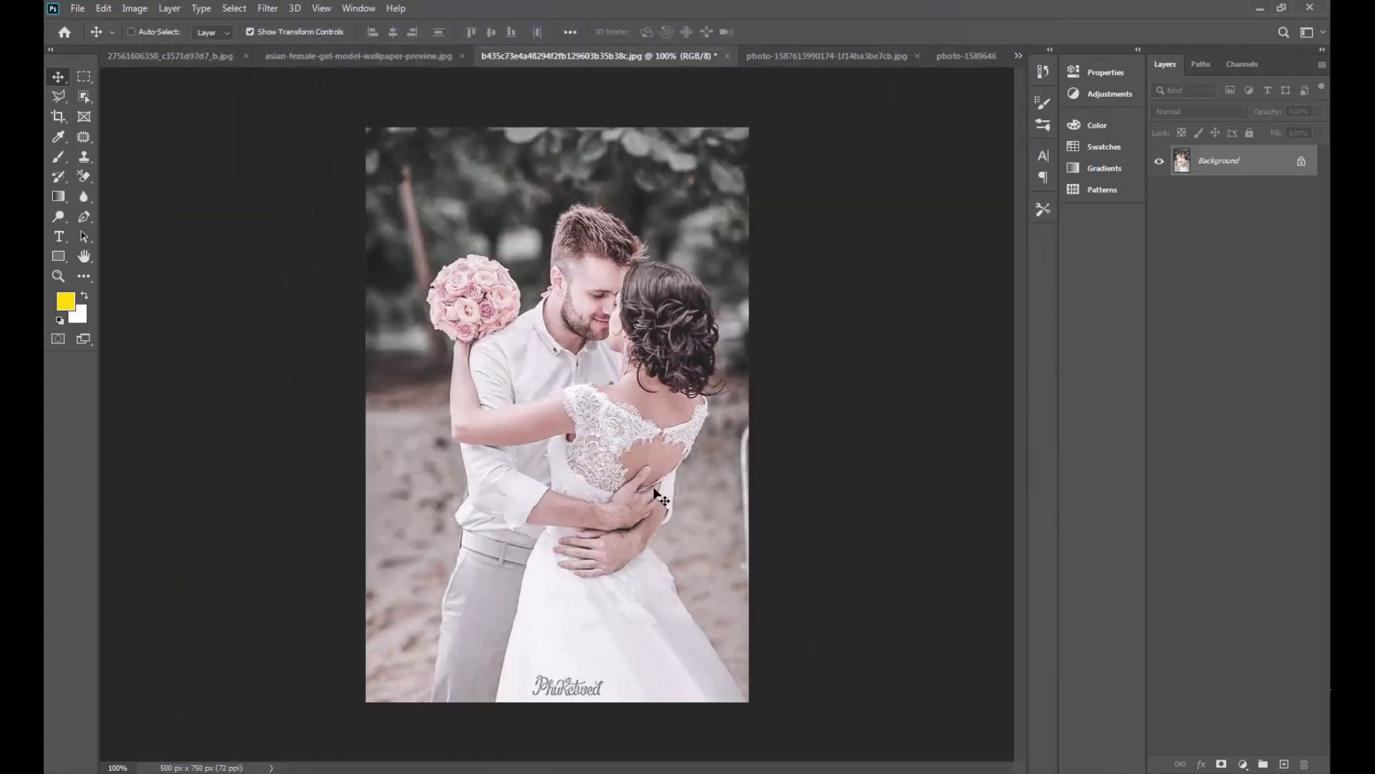
- Toggle undo and redo to compare the wedding photo's pastel grade with the original
key("ctrl+z")
key("ctrl+shift+z")
key("ctrl+z")
key("ctrl+shift+z")
- Load the saved 1.xmp Camera Raw preset onto the ponytail portrait and accept it
left_click(409, 57)
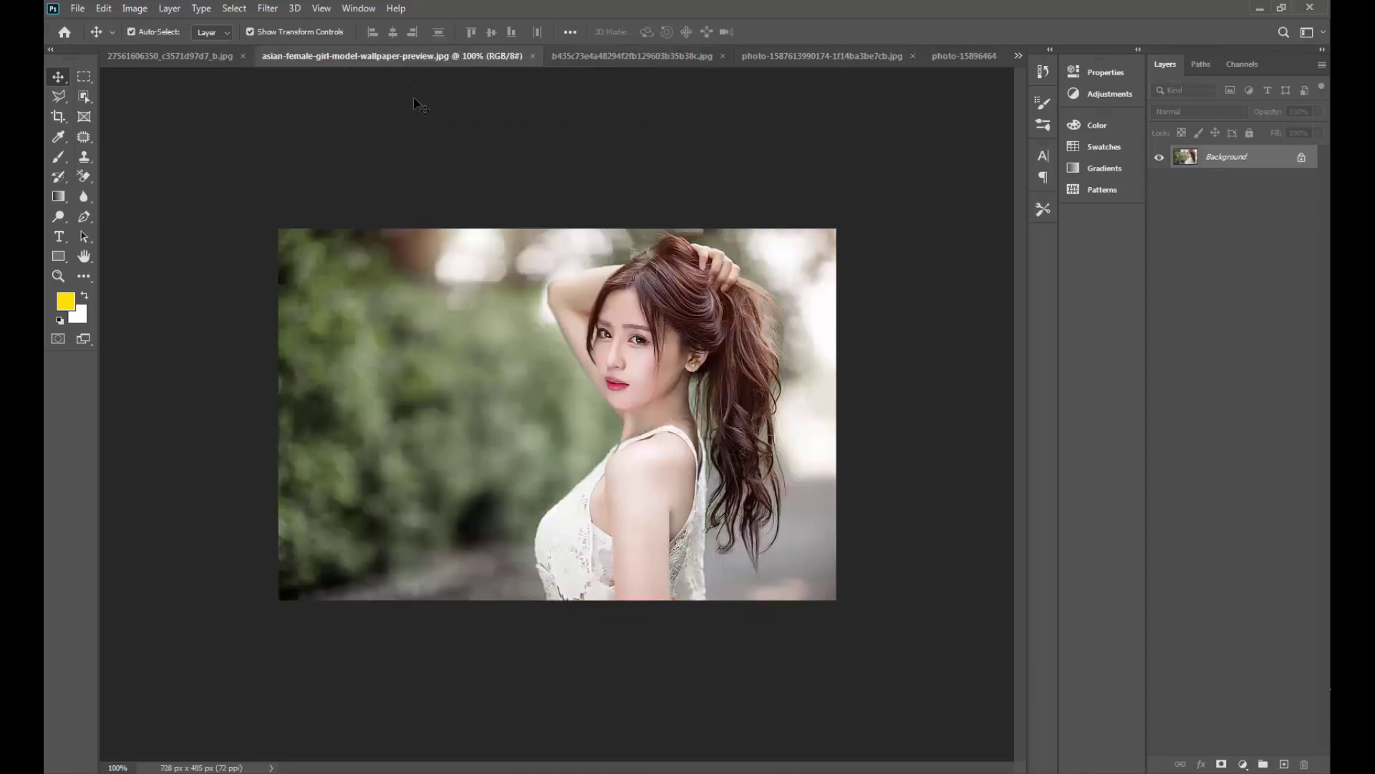
left_click(266, 9)
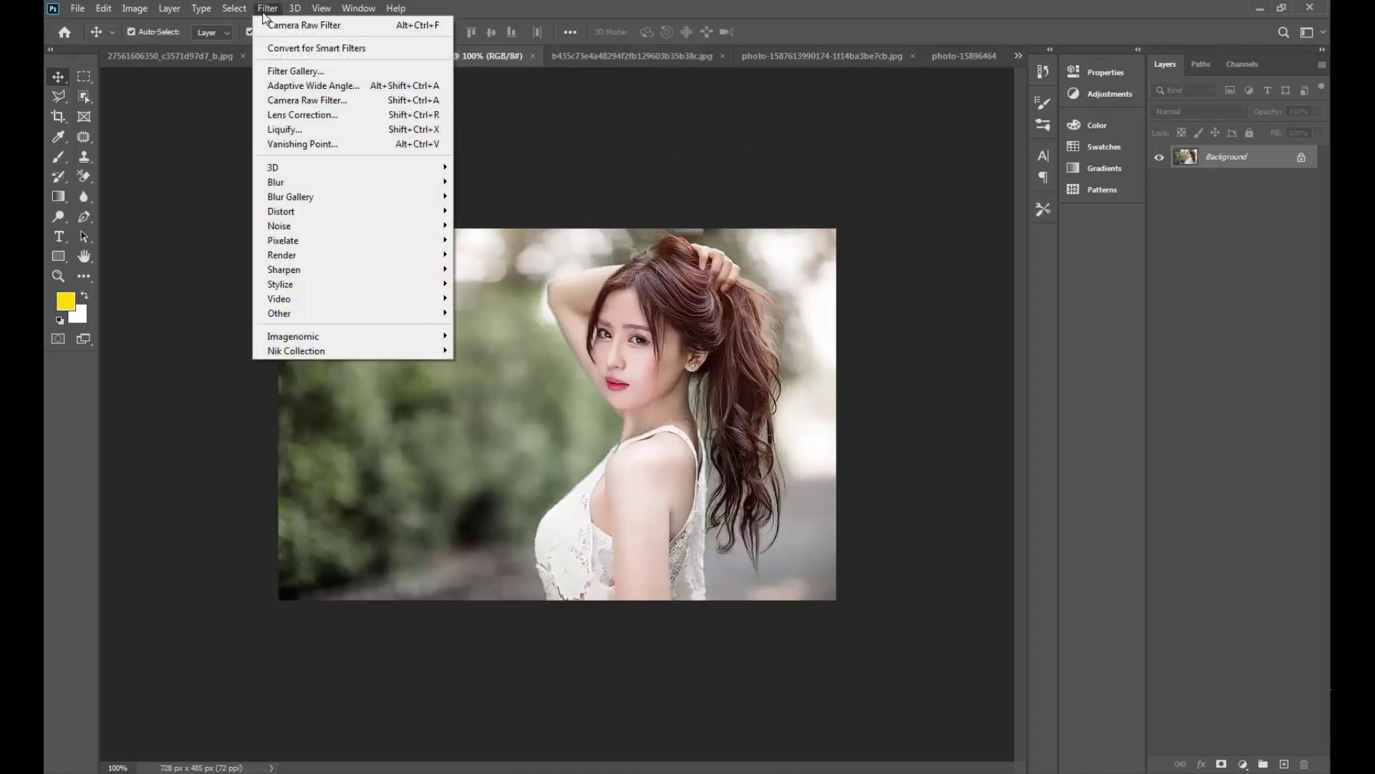
left_click(308, 100)
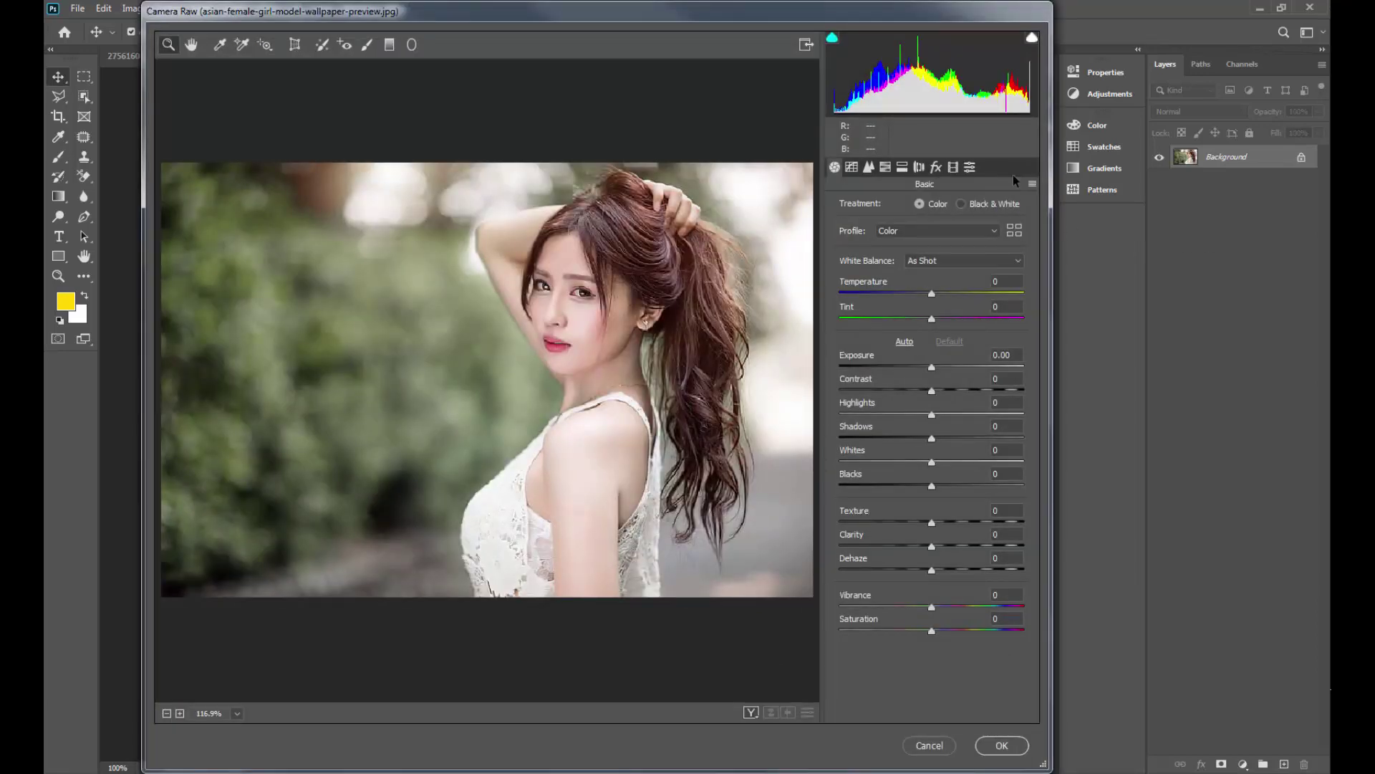
left_click(1032, 183)
left_click(1064, 301)
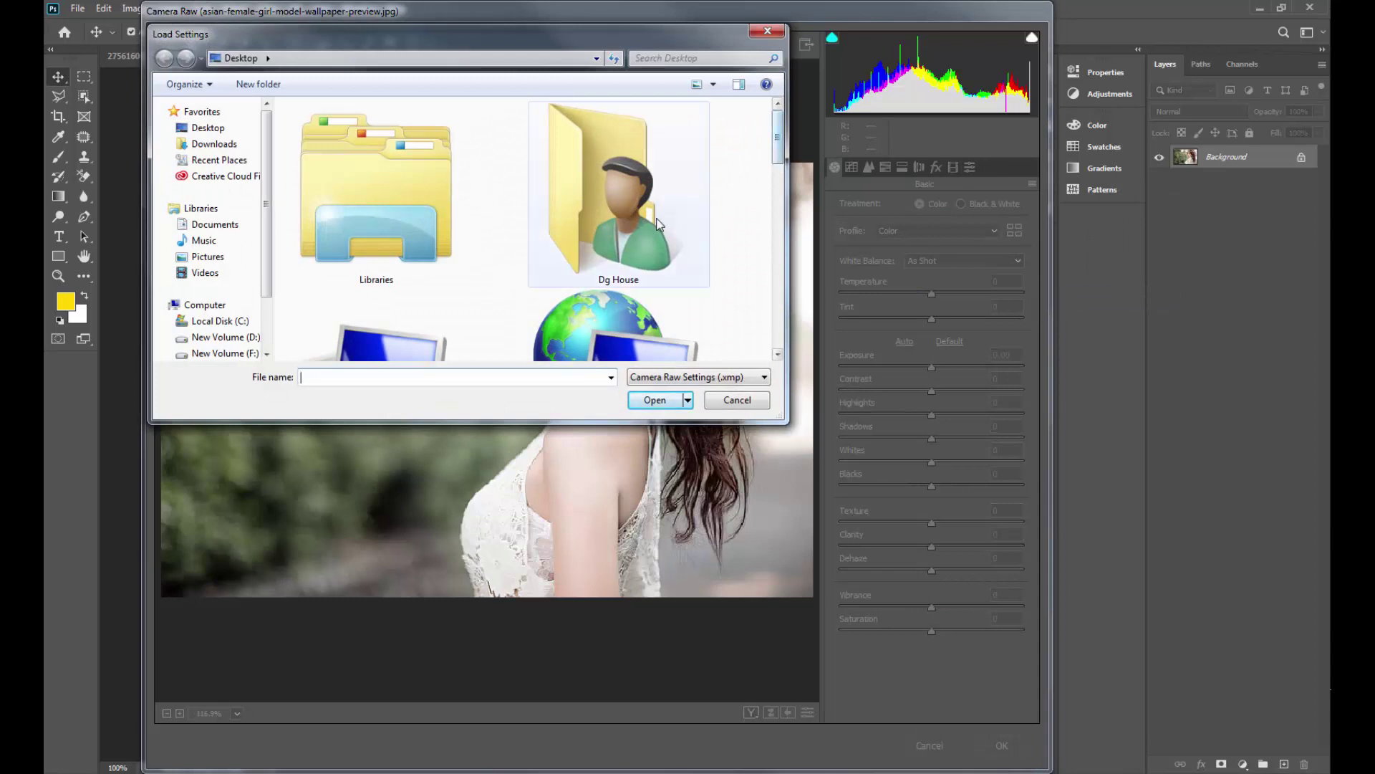
scroll(623, 229, "down", 3)
left_click(634, 236)
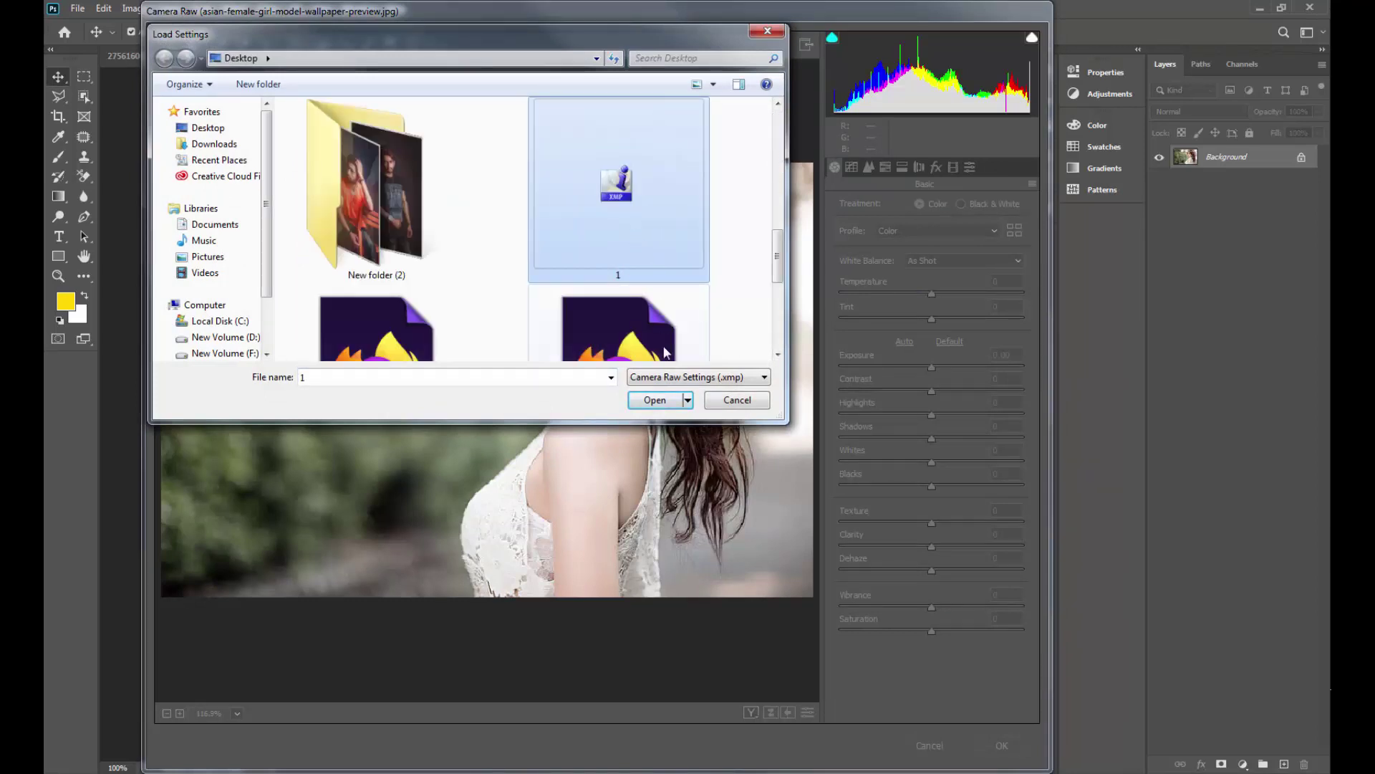
left_click(654, 399)
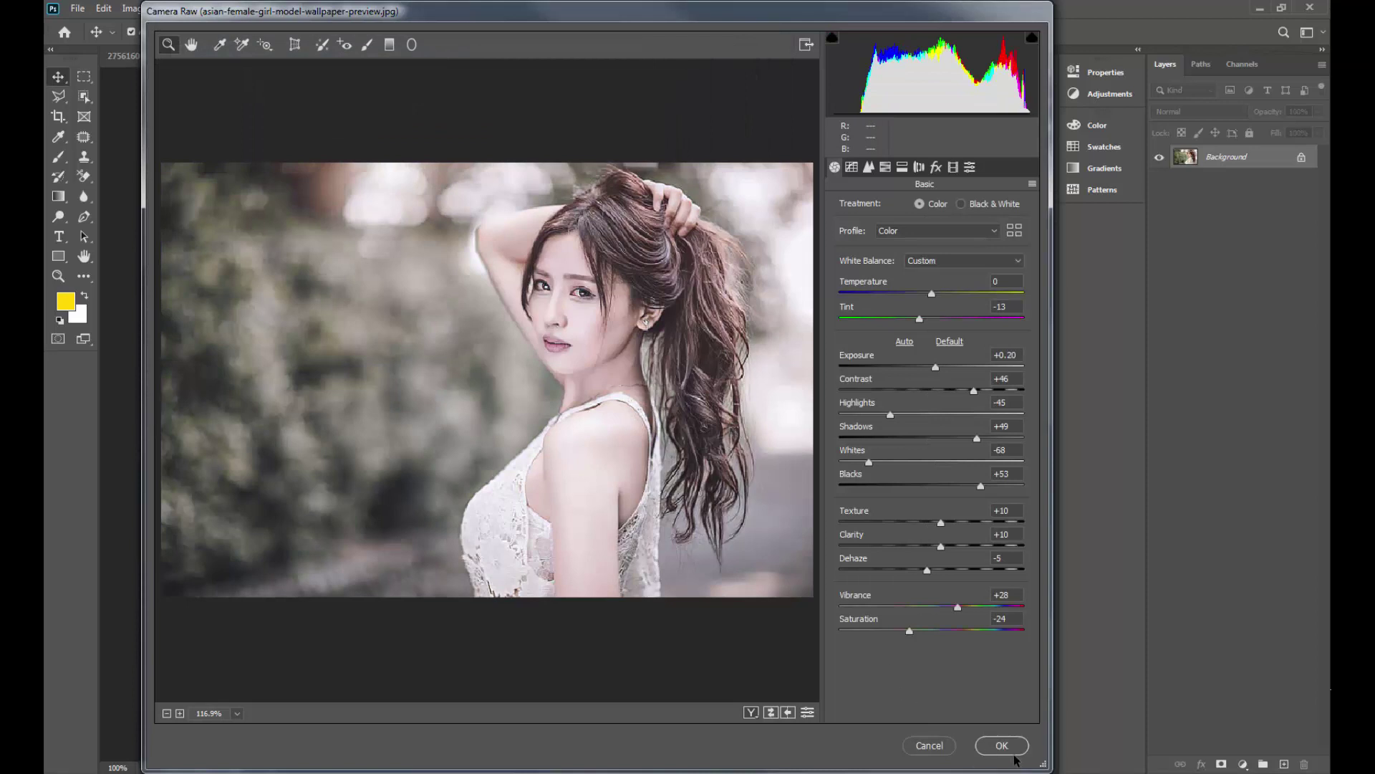
left_click(1009, 746)
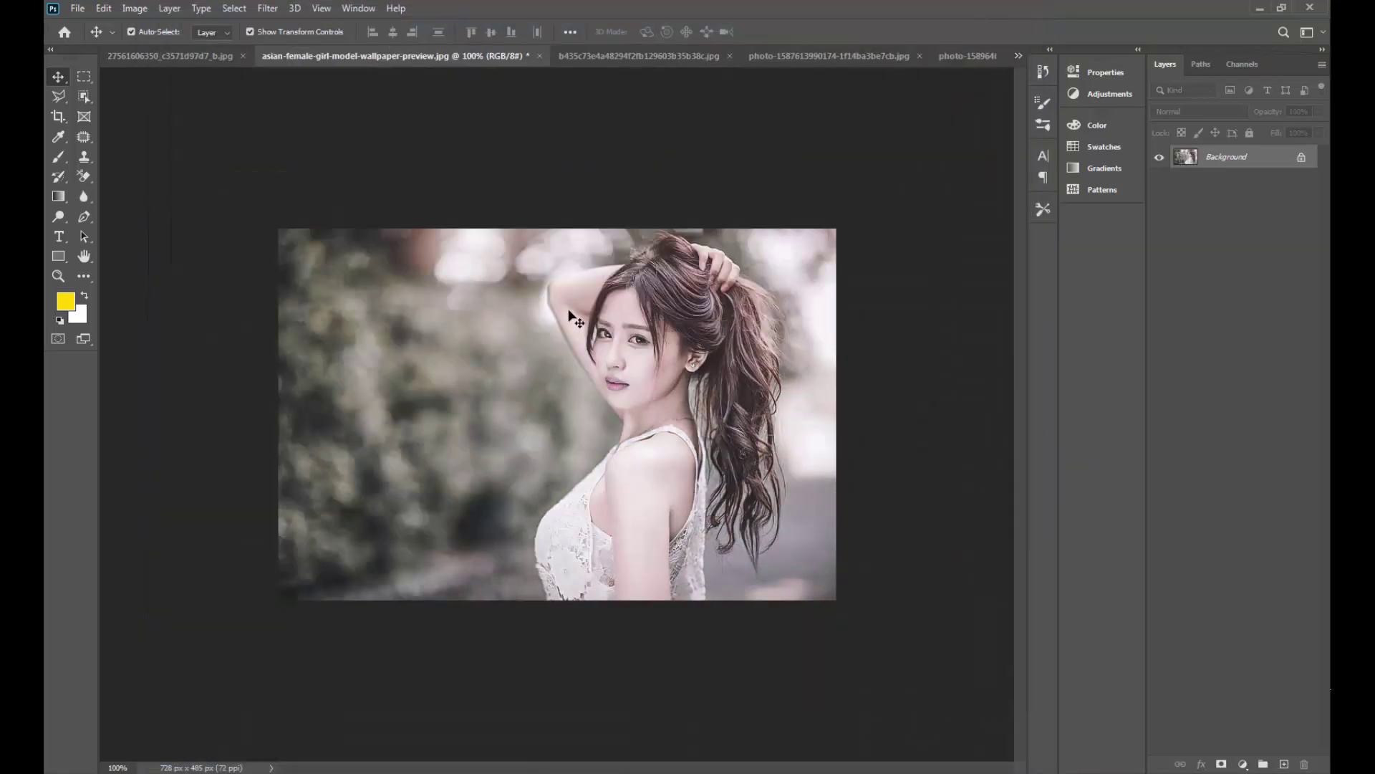
- Toggle undo and redo to compare the portrait's pastel grade with its original colours
key("ctrl+z")
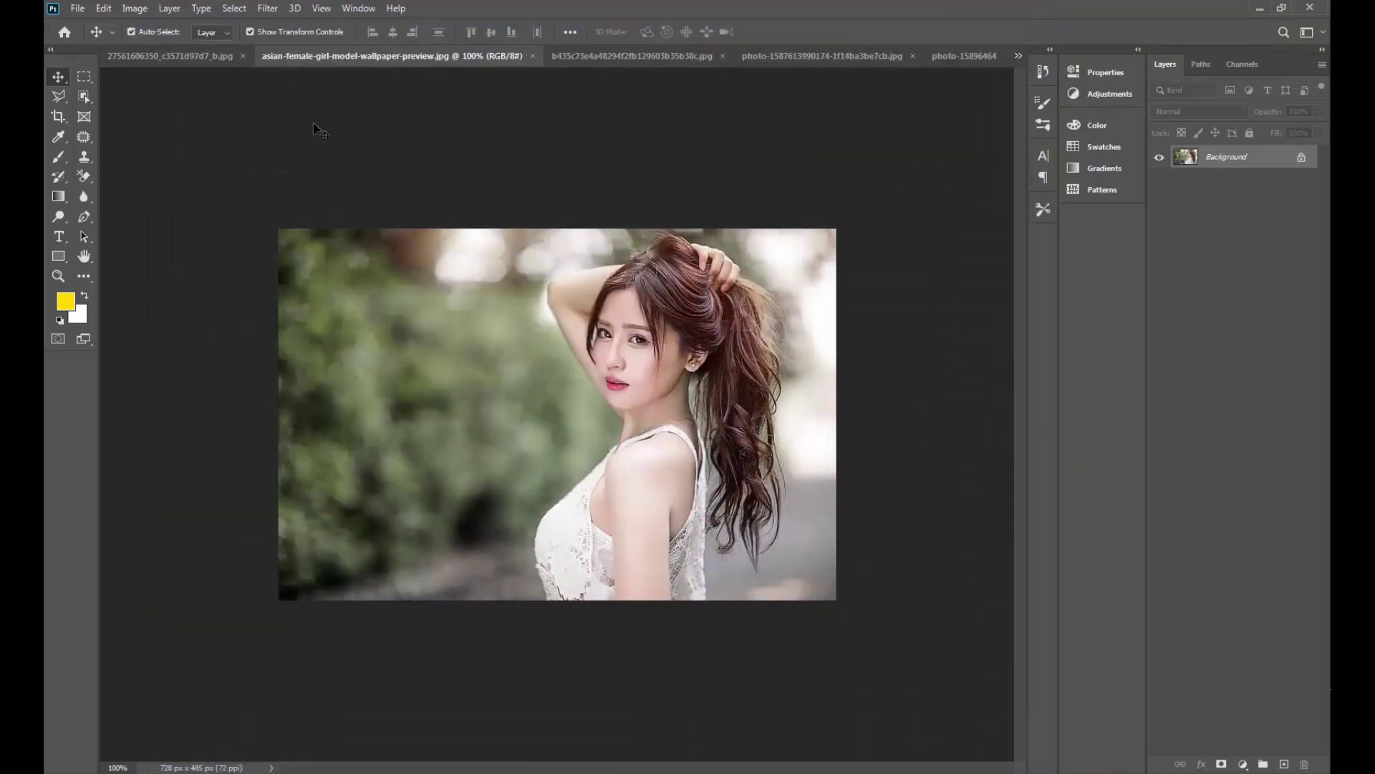
key("ctrl+shift+z")
key("ctrl+z")
key("ctrl+shift+z")
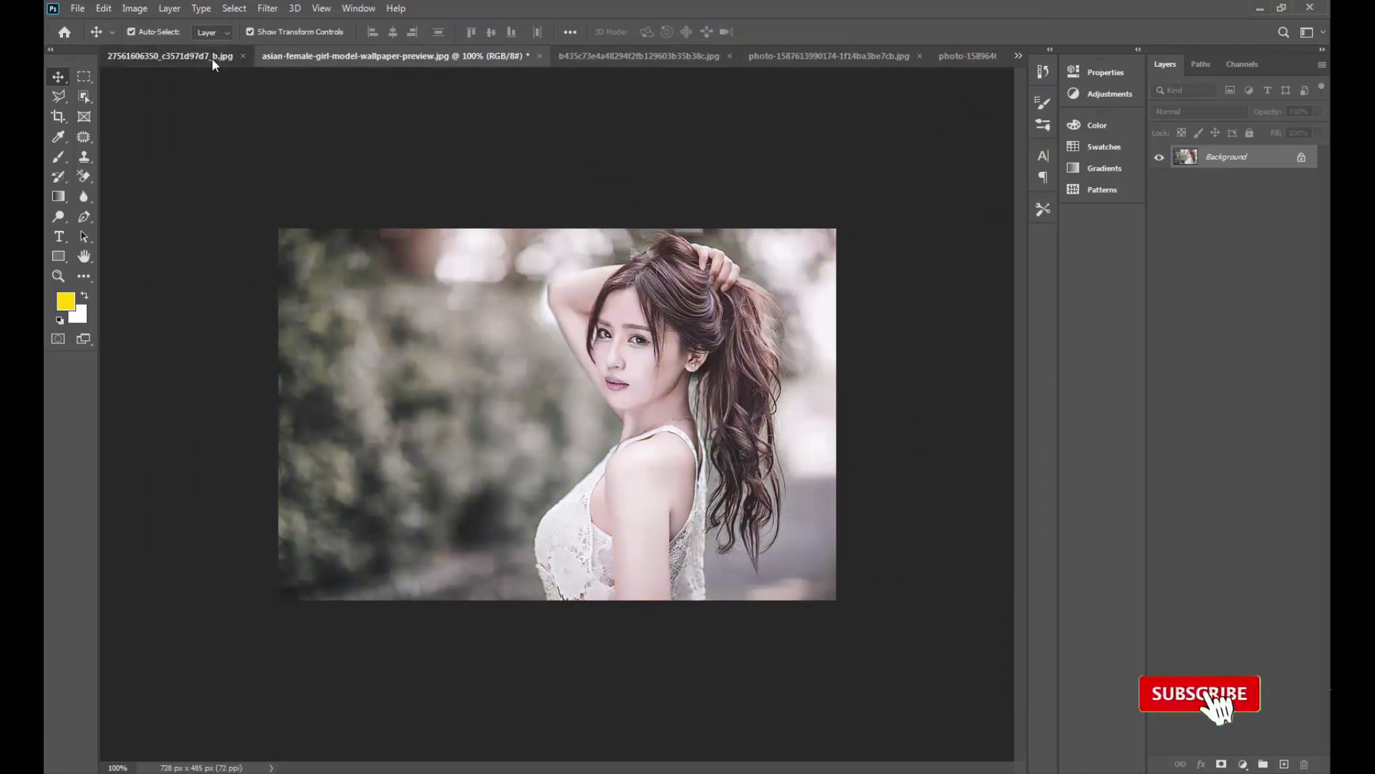
- Load the saved 1.xmp Camera Raw preset onto the white tiger photo, then undo/redo to compare
left_click(212, 57)
left_click(268, 9)
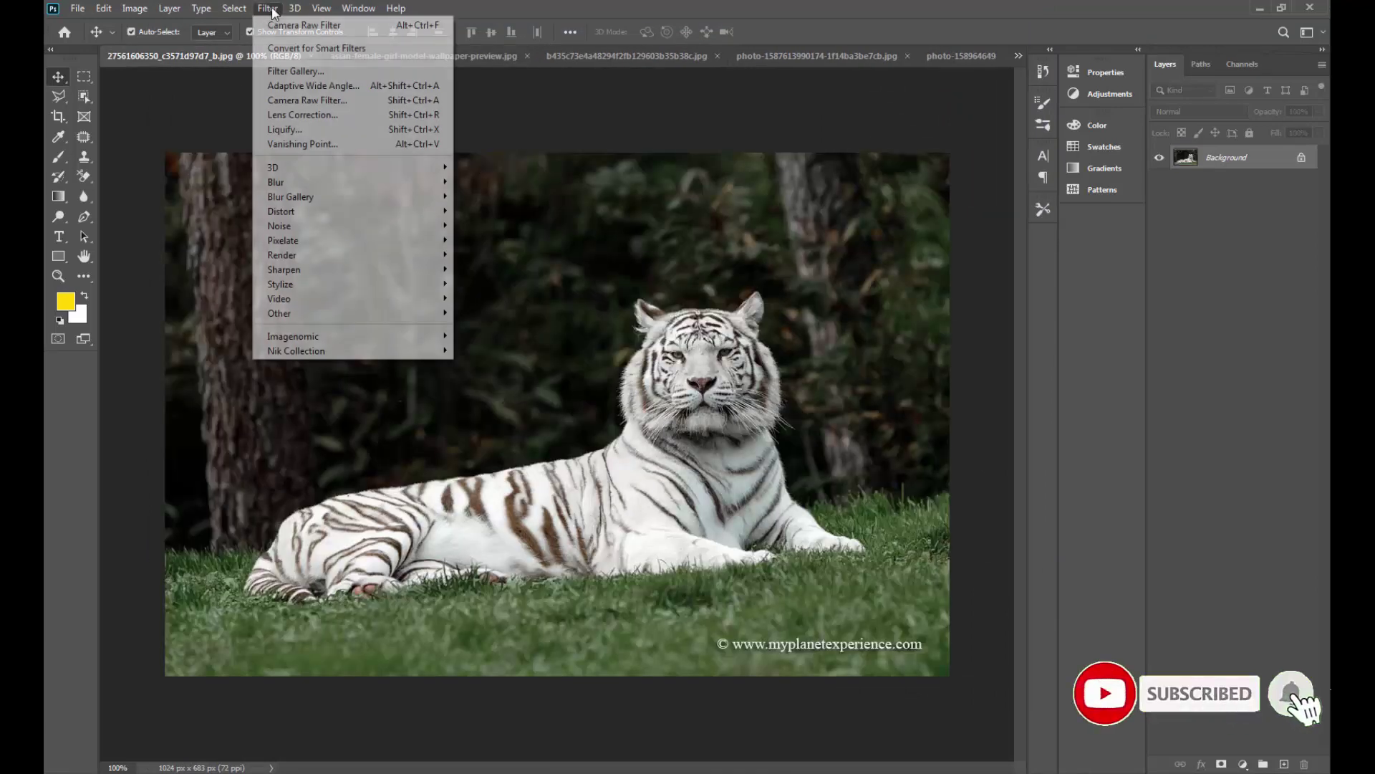
left_click(333, 102)
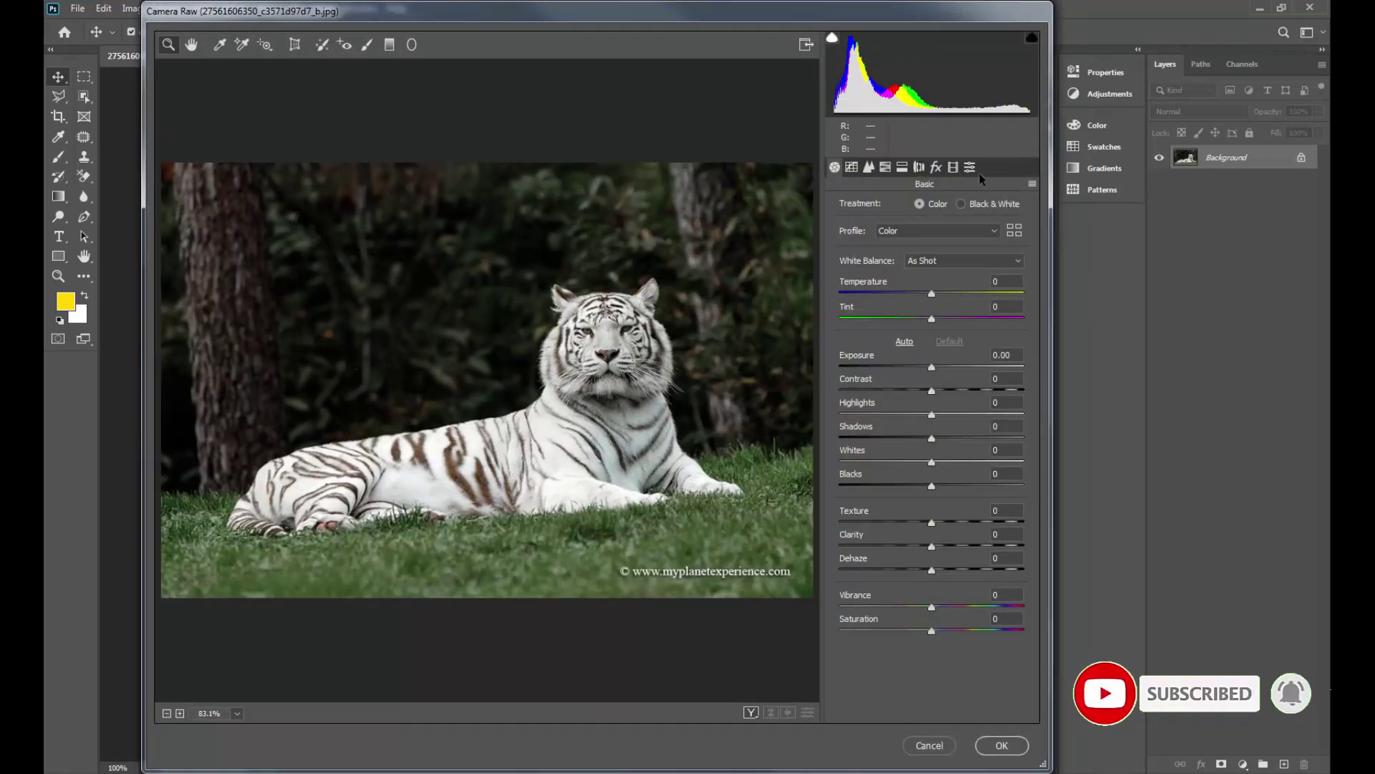
left_click(1033, 184)
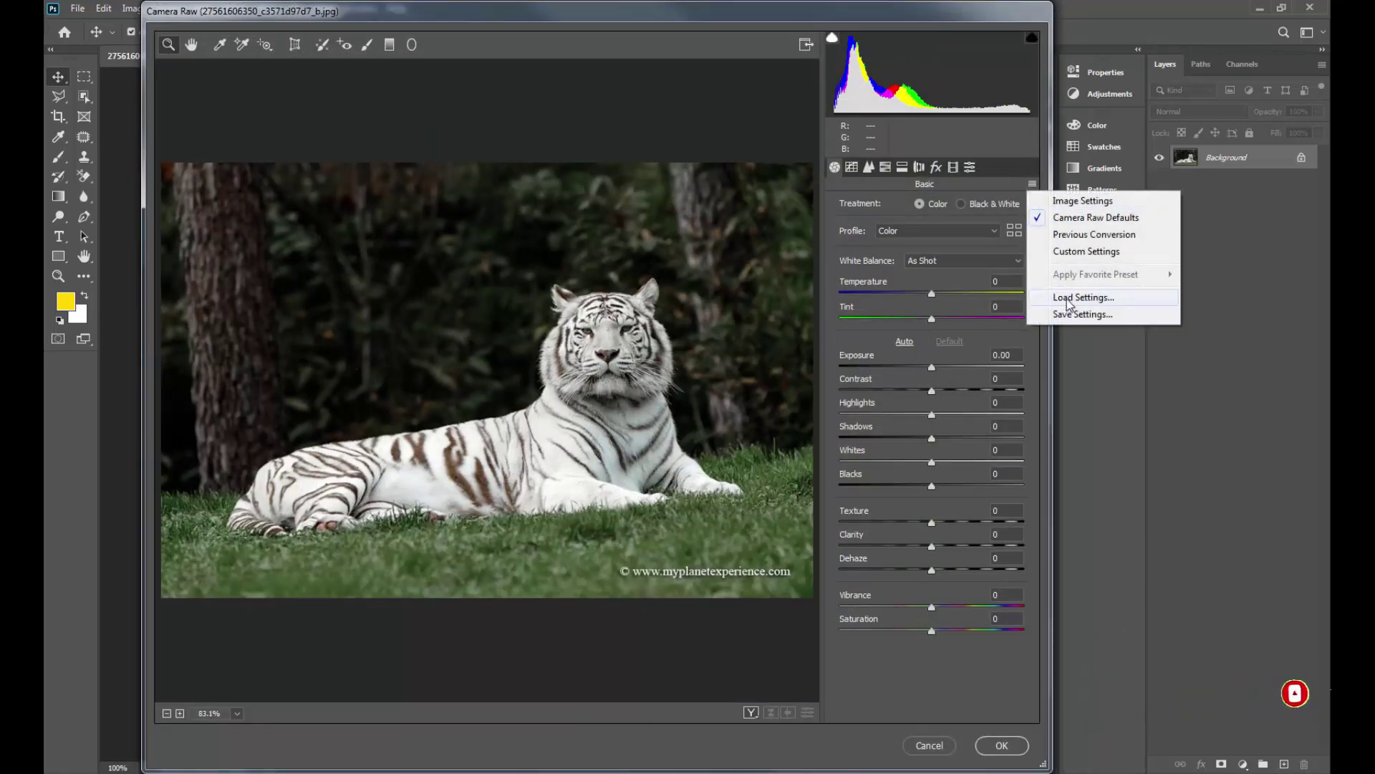
left_click(1065, 297)
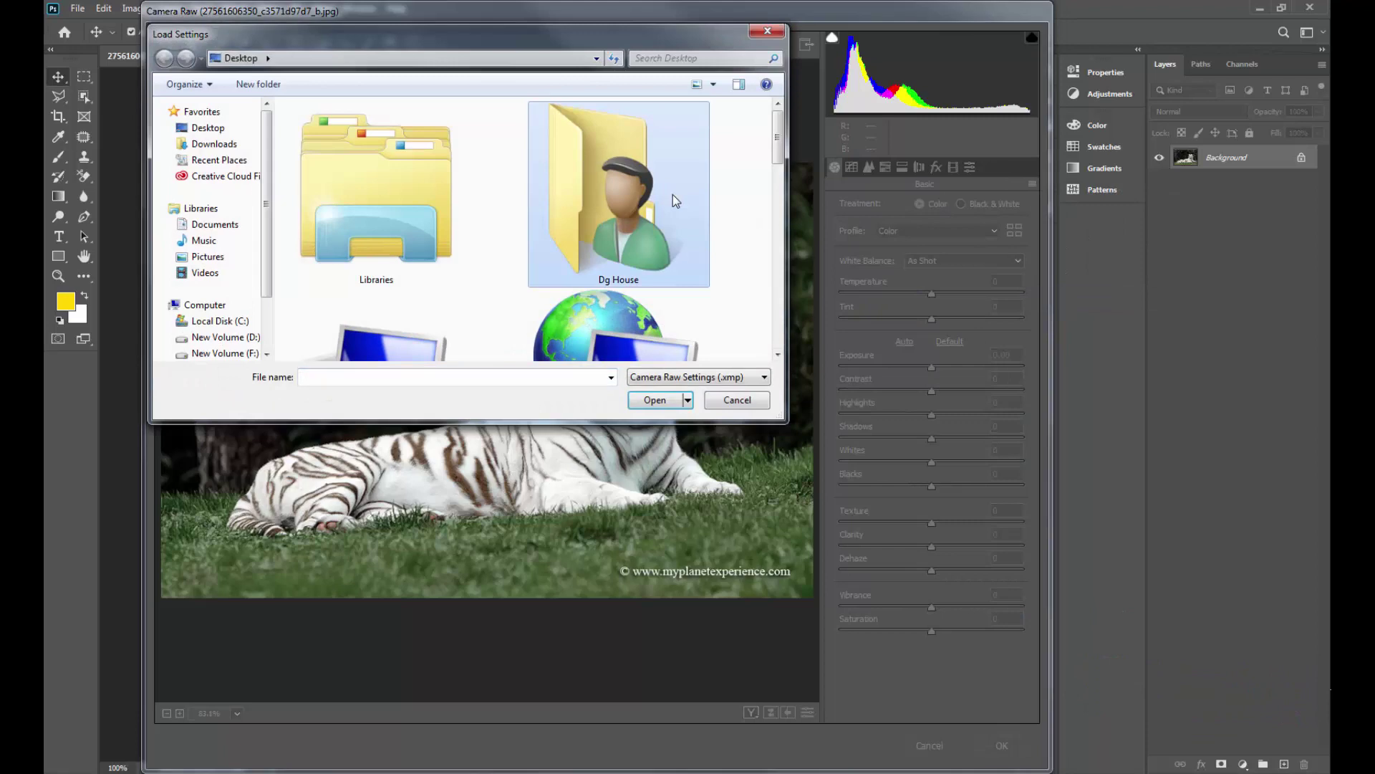
scroll(673, 195, "down", 3)
left_click(661, 215)
left_click(655, 400)
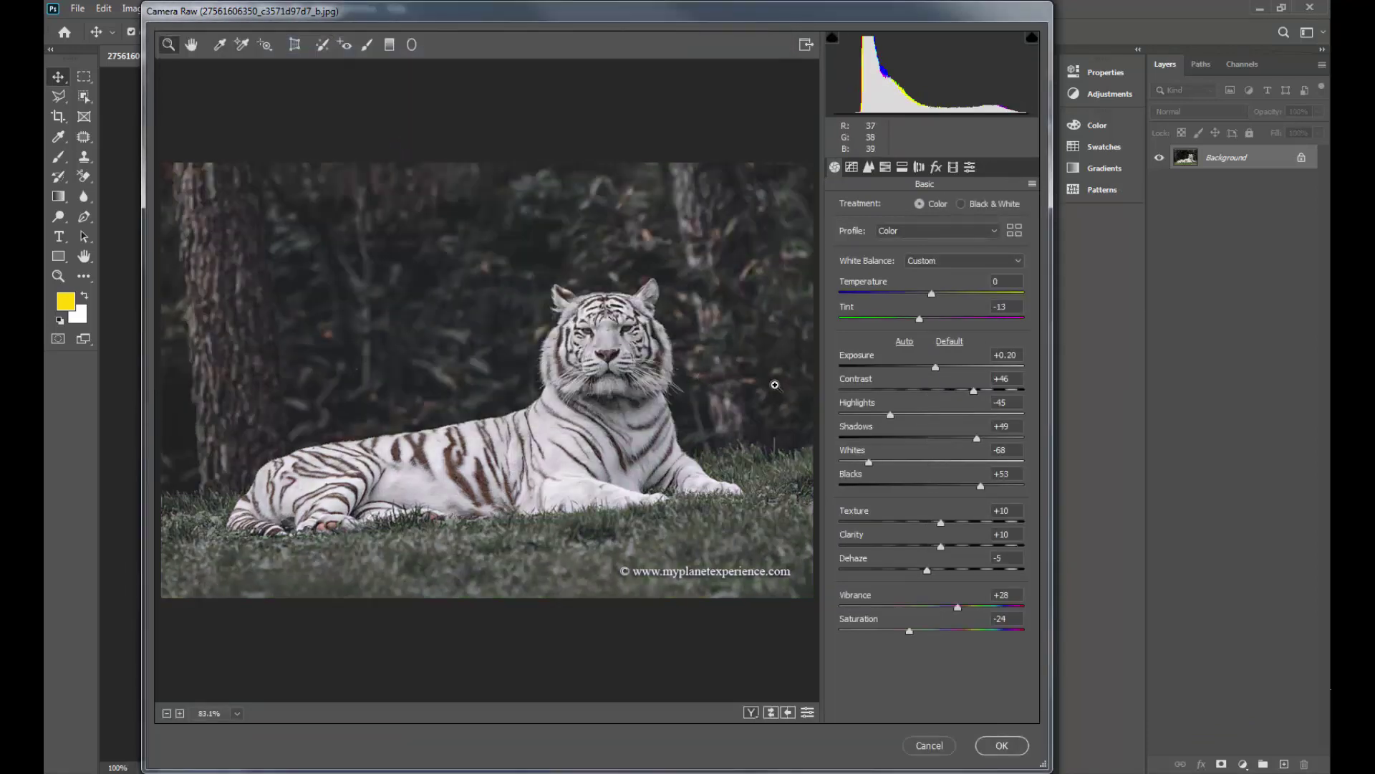
left_click(1000, 745)
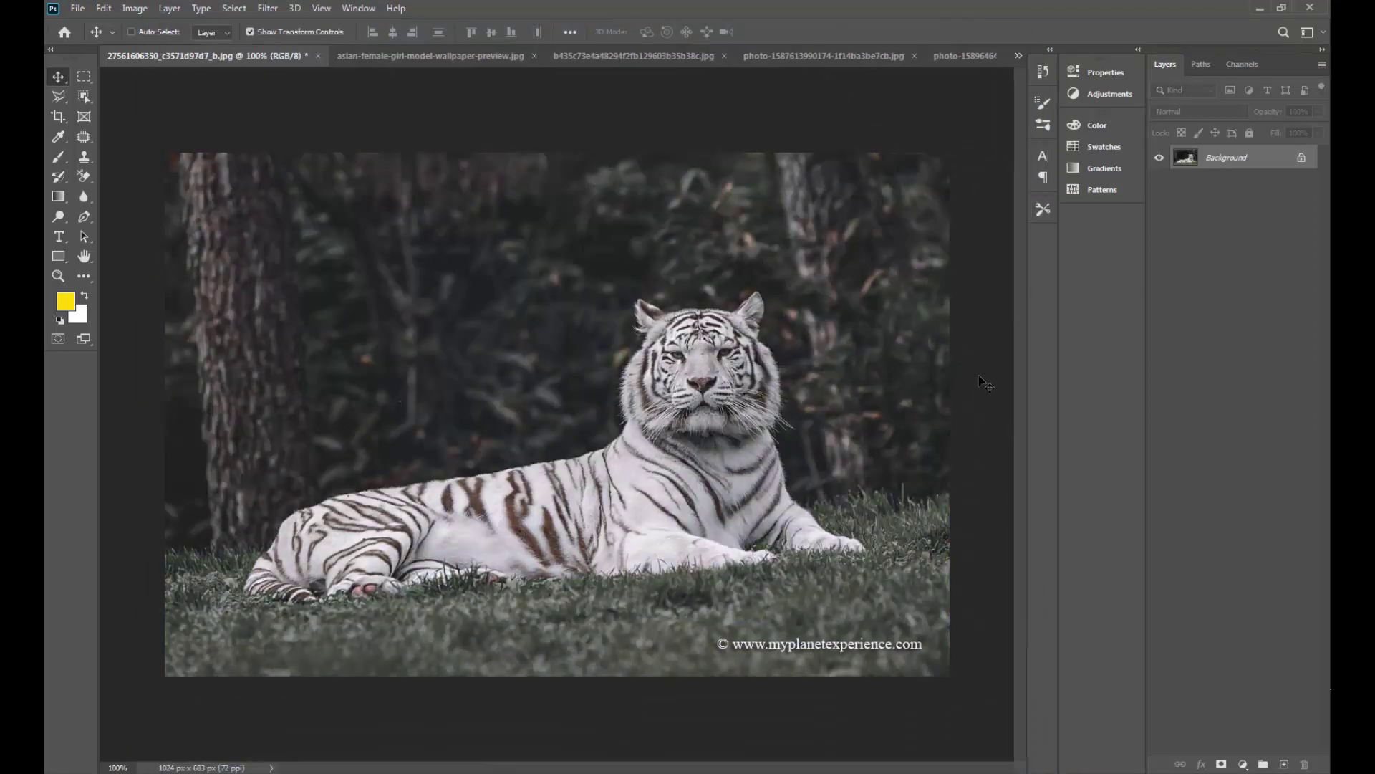
key("ctrl+alt+z")
key("ctrl+shift+z")
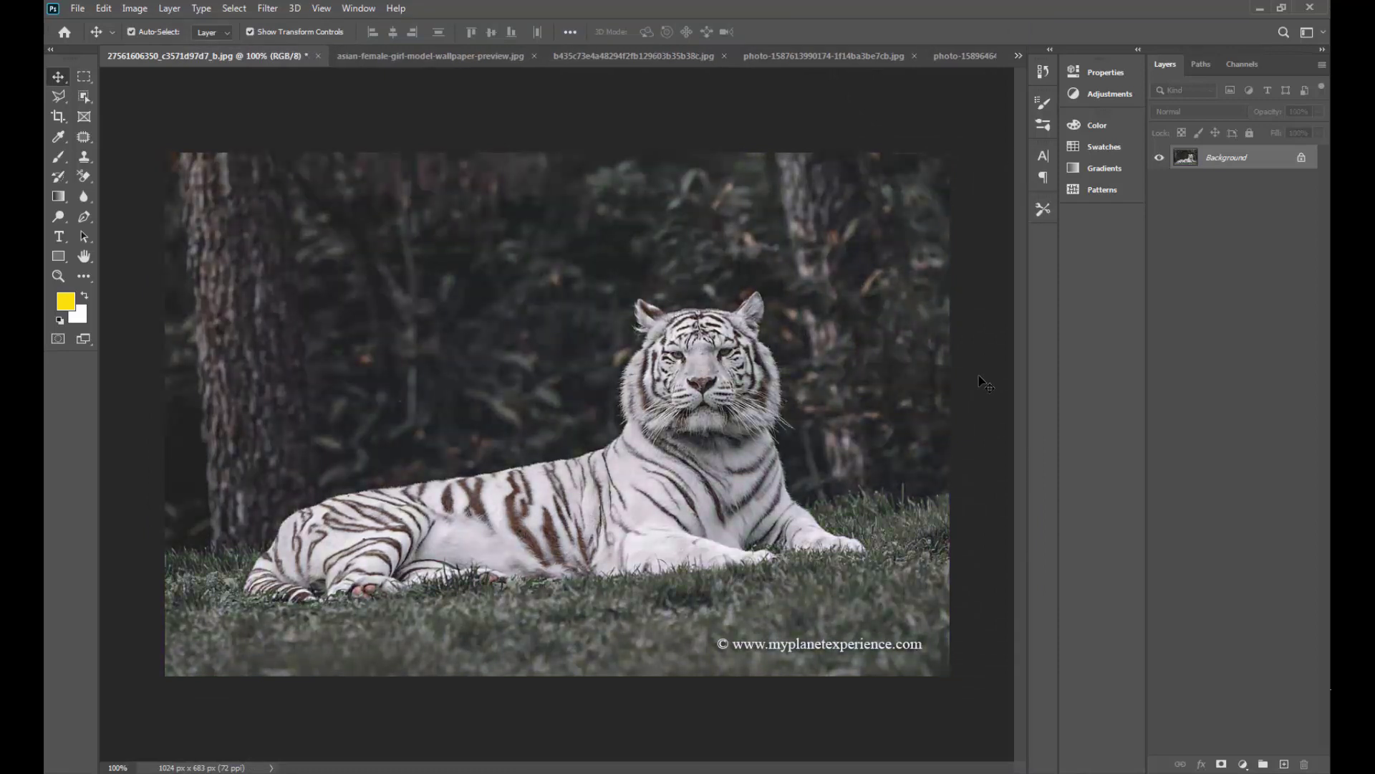